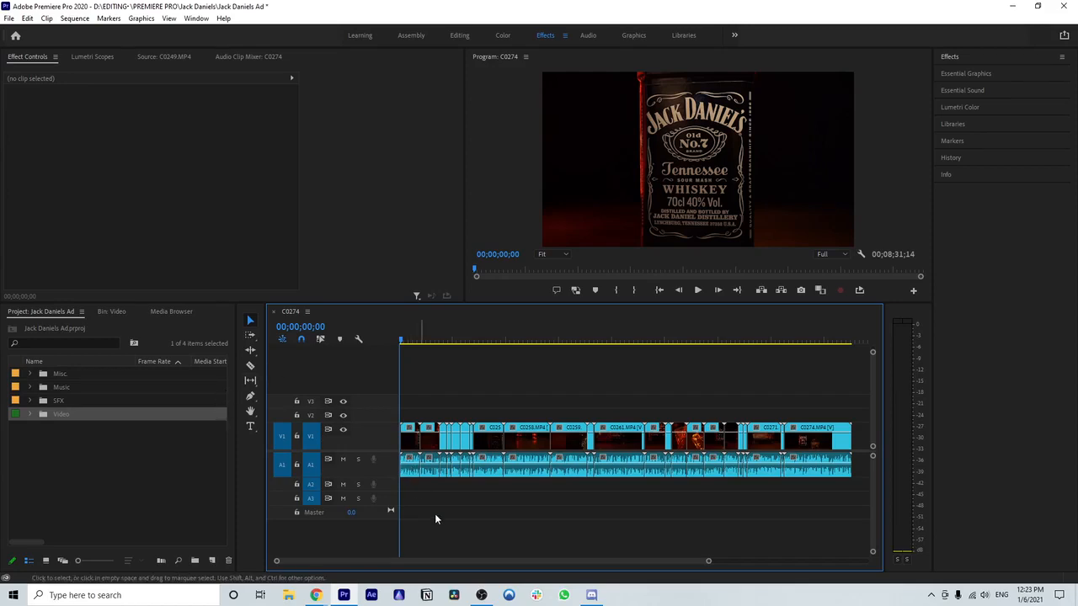
- Play the opening of the sequence briefly to preview the raw footage with its recorded audio
drag(707, 560, 701, 560)
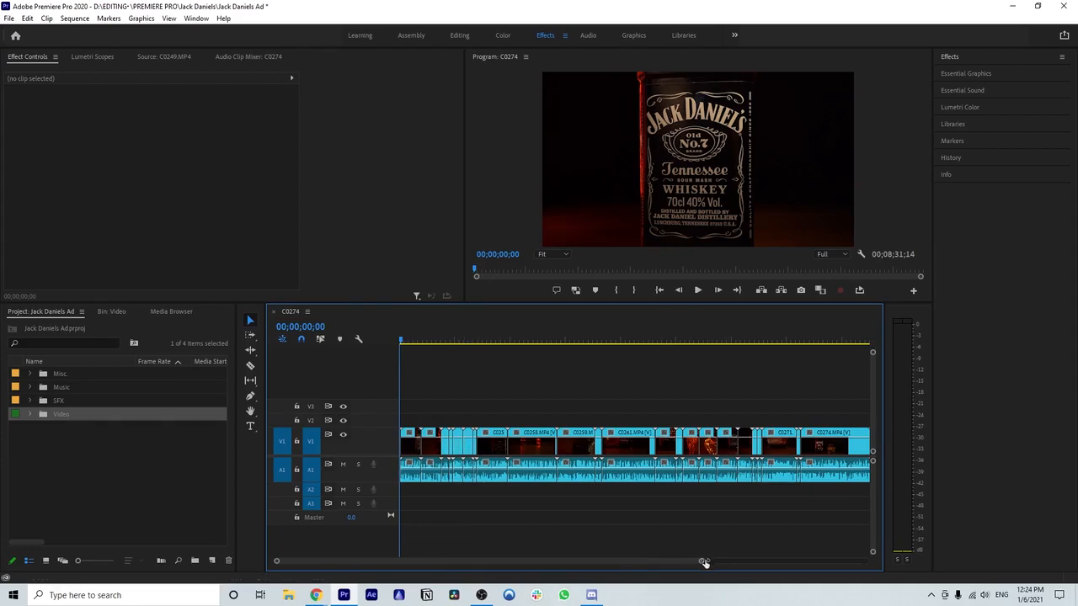
drag(704, 562, 731, 561)
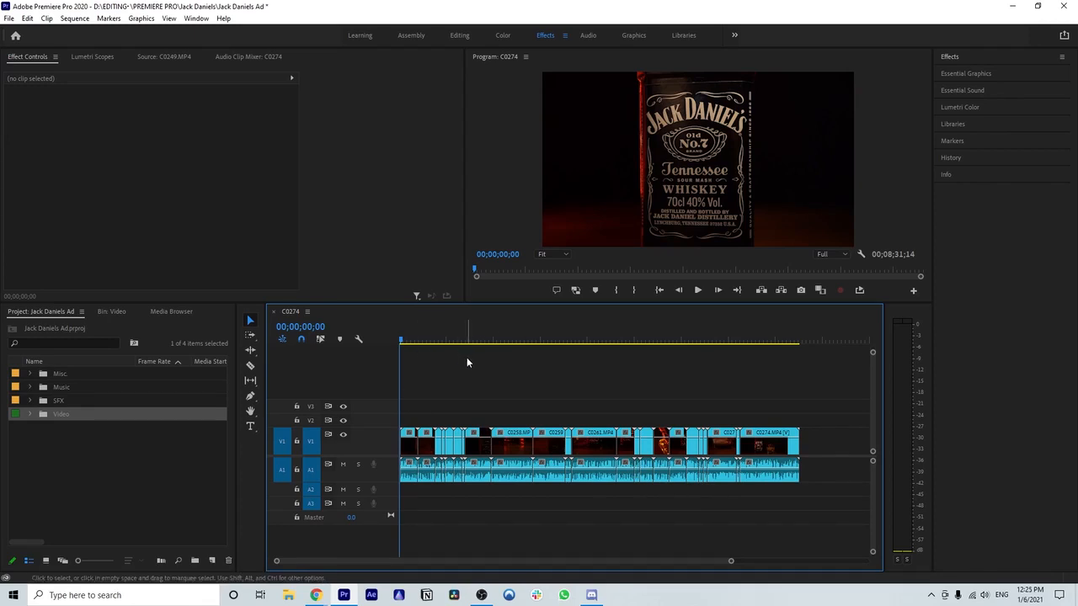
key(space)
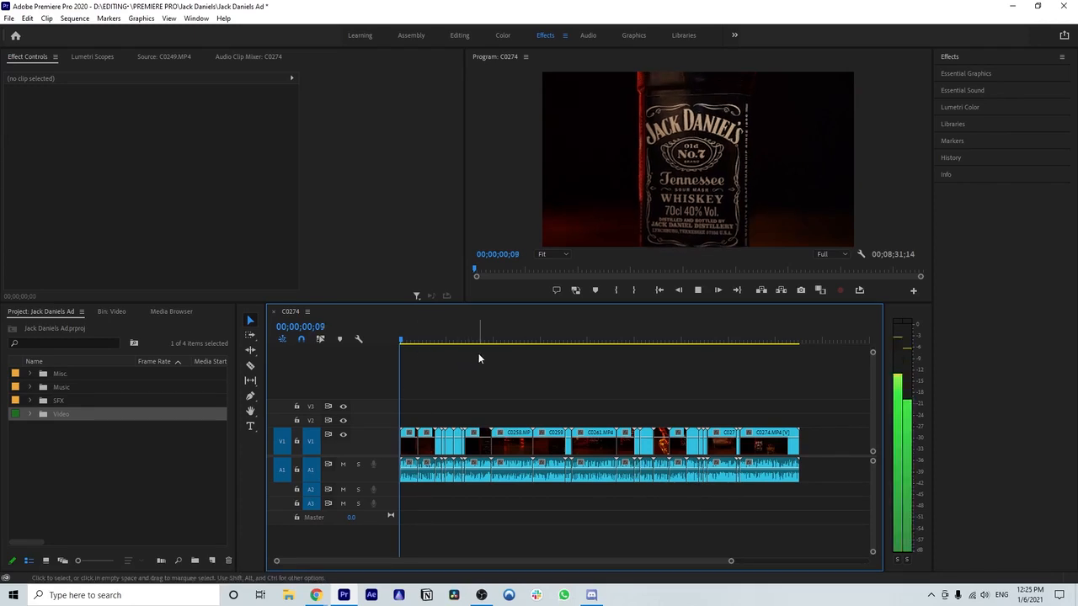
key(space)
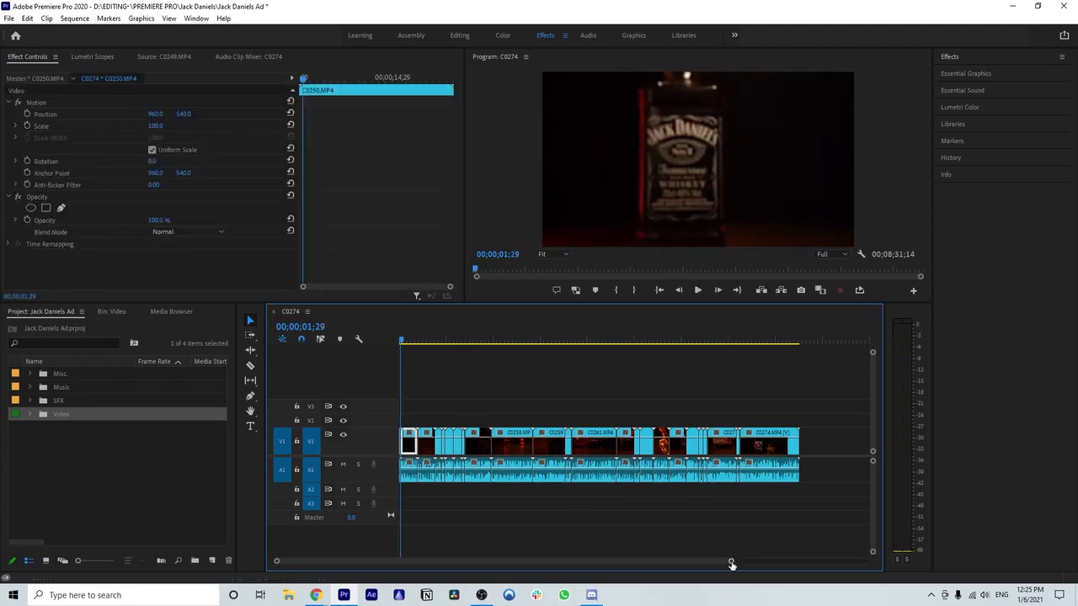
drag(732, 562, 727, 562)
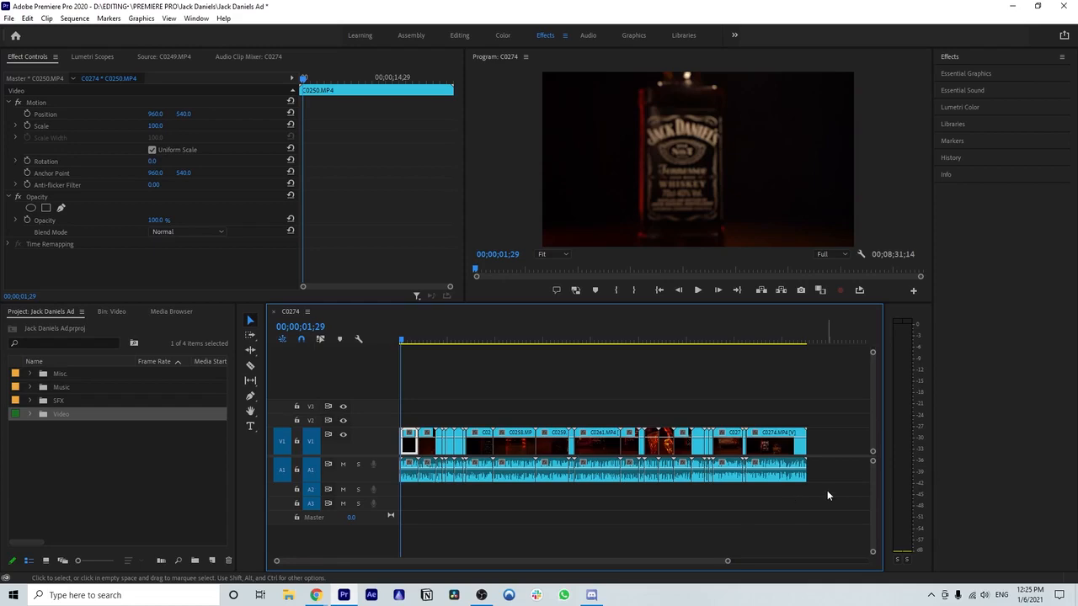
- Try muting audio track A1 while playing the footage
drag(829, 489, 692, 477)
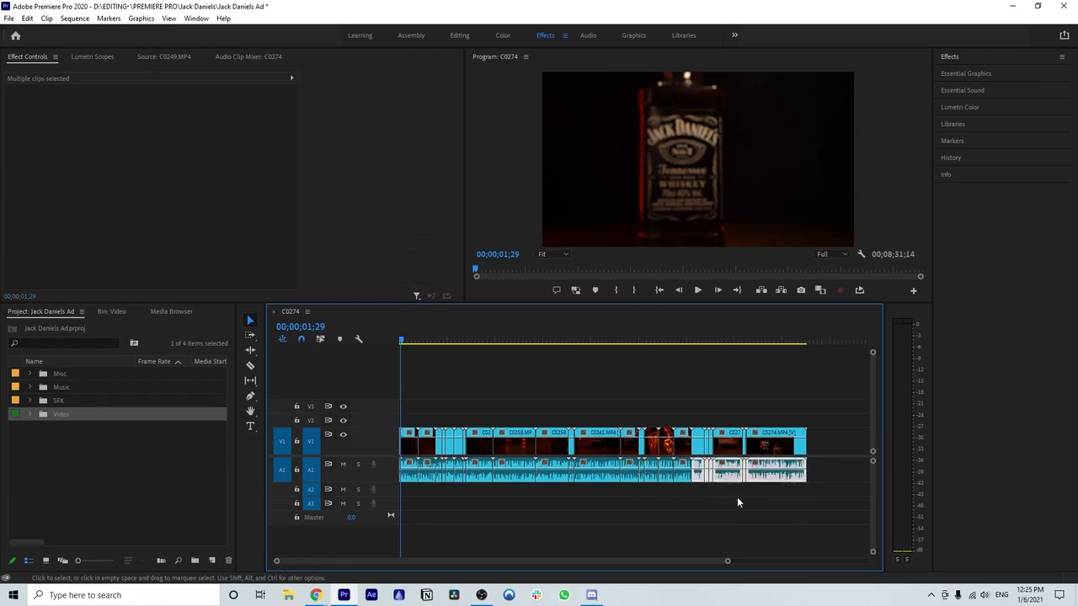
click(737, 498)
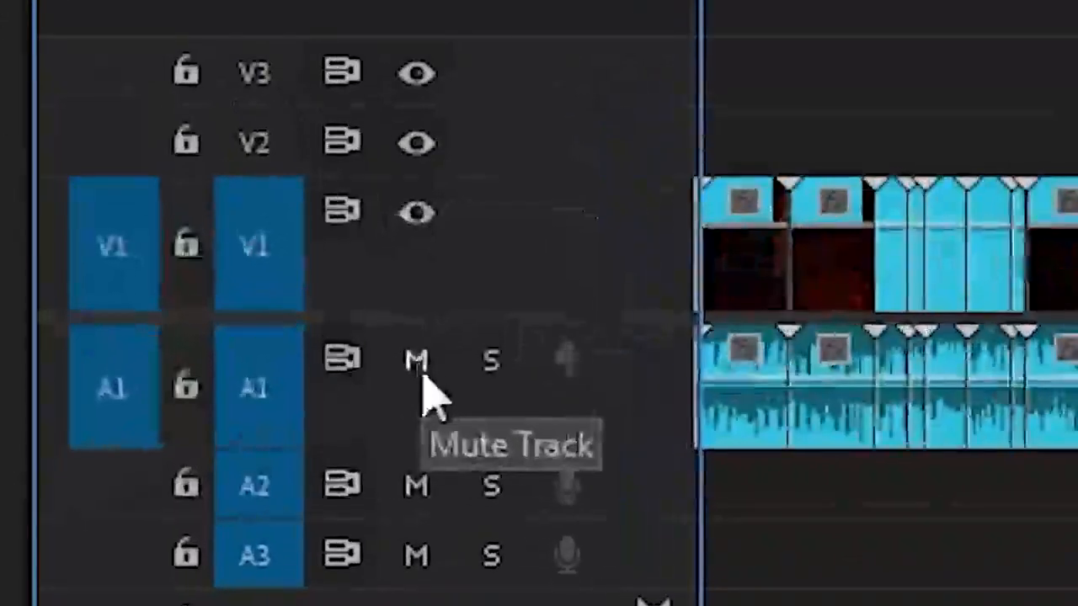
click(344, 465)
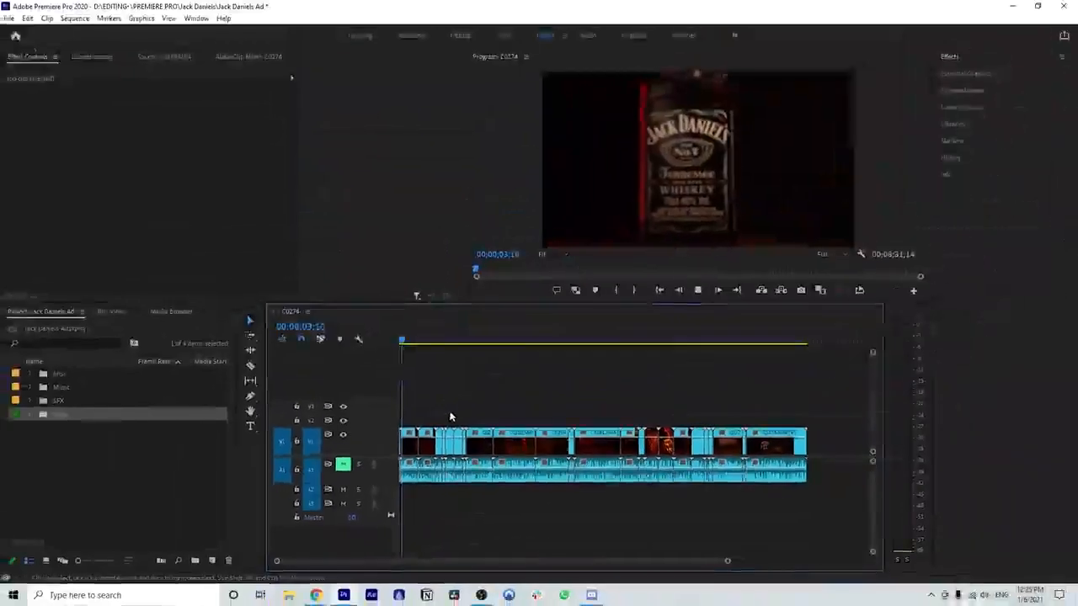
click(408, 441)
click(342, 464)
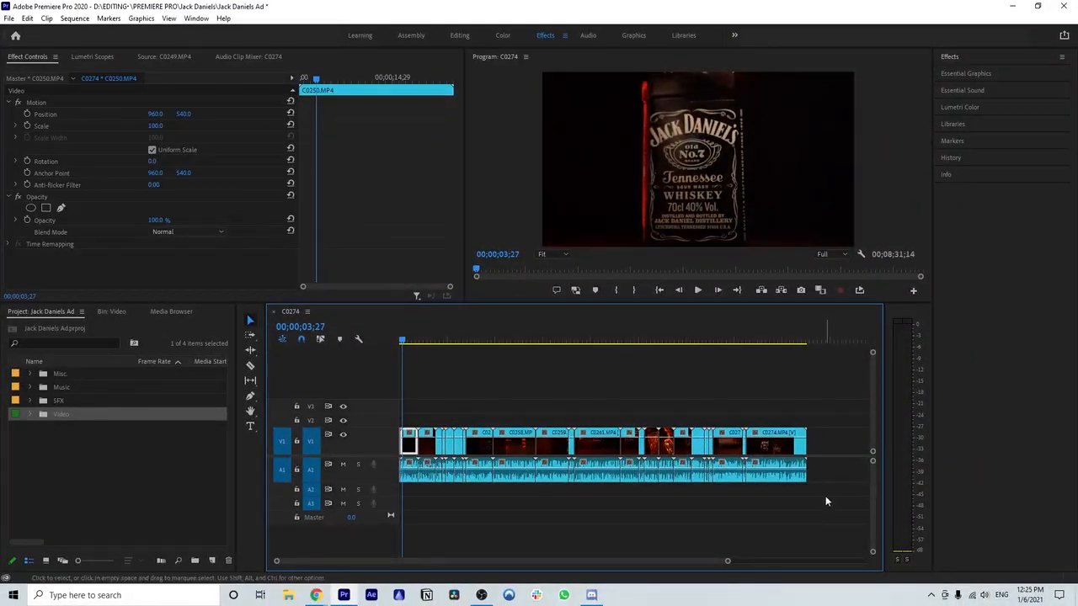
- Delete all the audio clips on track A1, keeping the video clips, and preview the footage
drag(824, 496, 383, 478)
key(Delete)
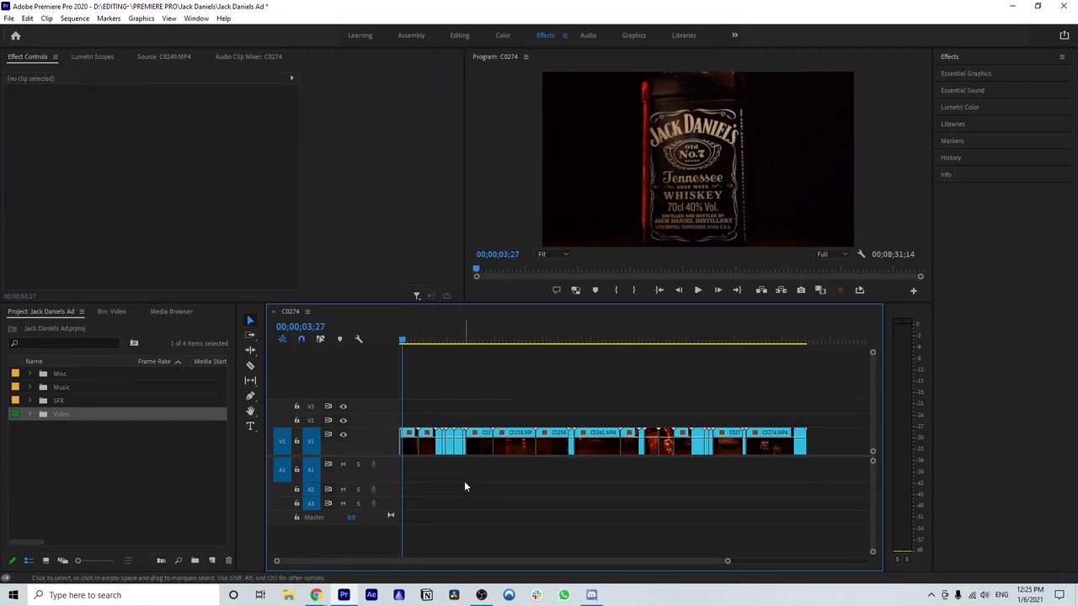
key(space)
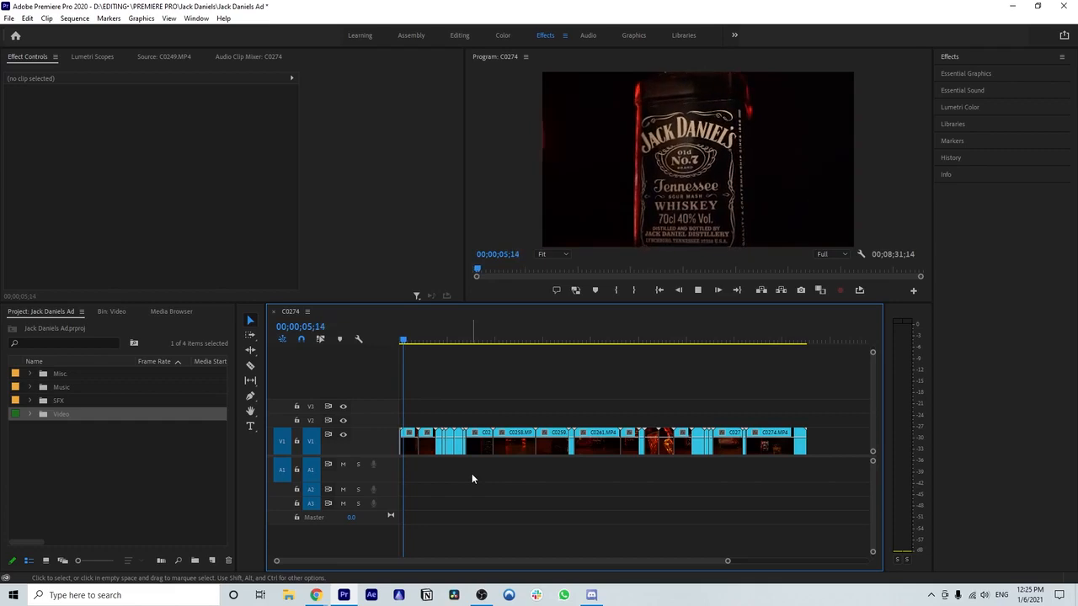
click(409, 444)
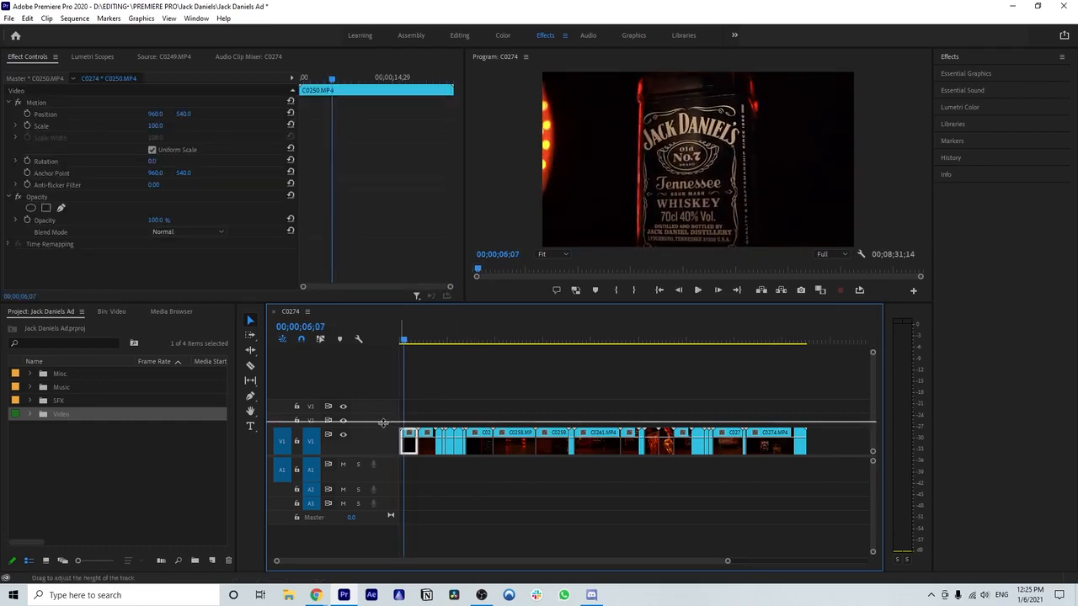
- Enlarge the timeline area by narrowing the Project panel and the effects column on either side of it
mouse_move(383, 422)
mouse_down()
mouse_move(381, 470)
mouse_move(388, 438)
mouse_up()
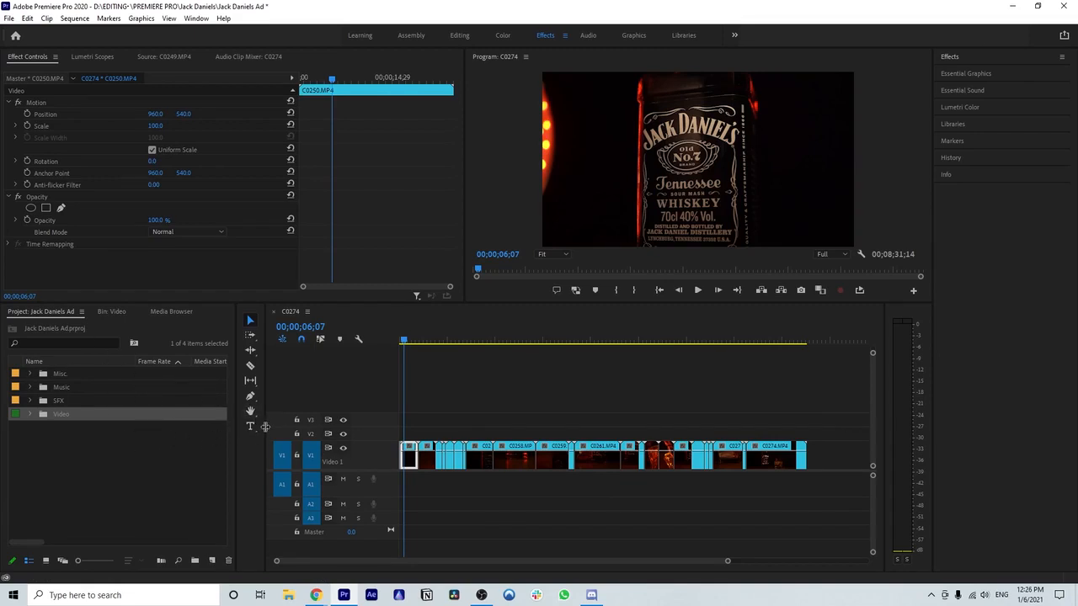
drag(265, 429, 120, 447)
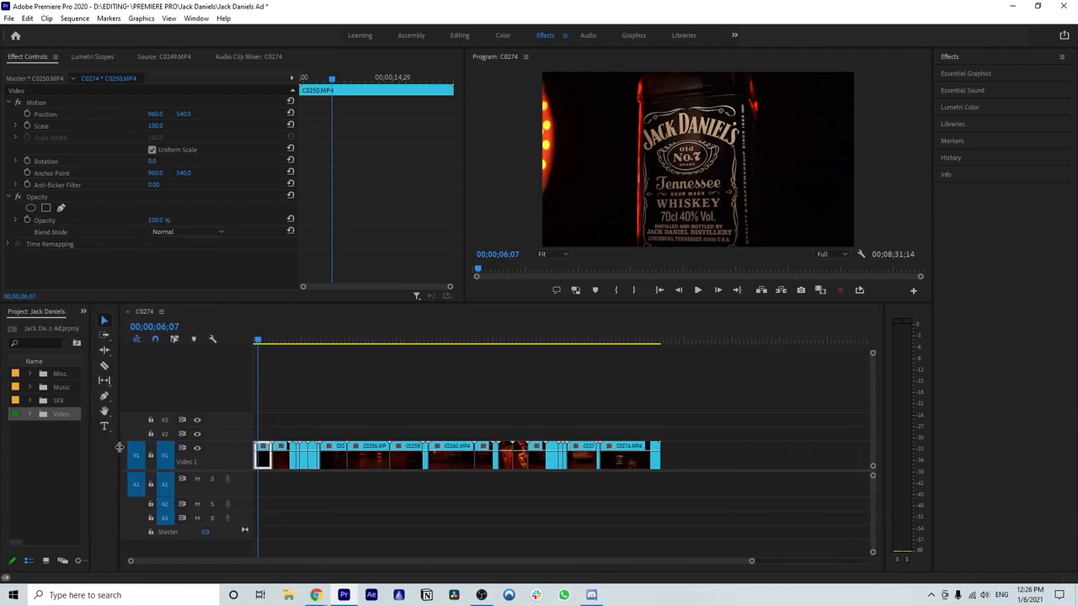
click(587, 514)
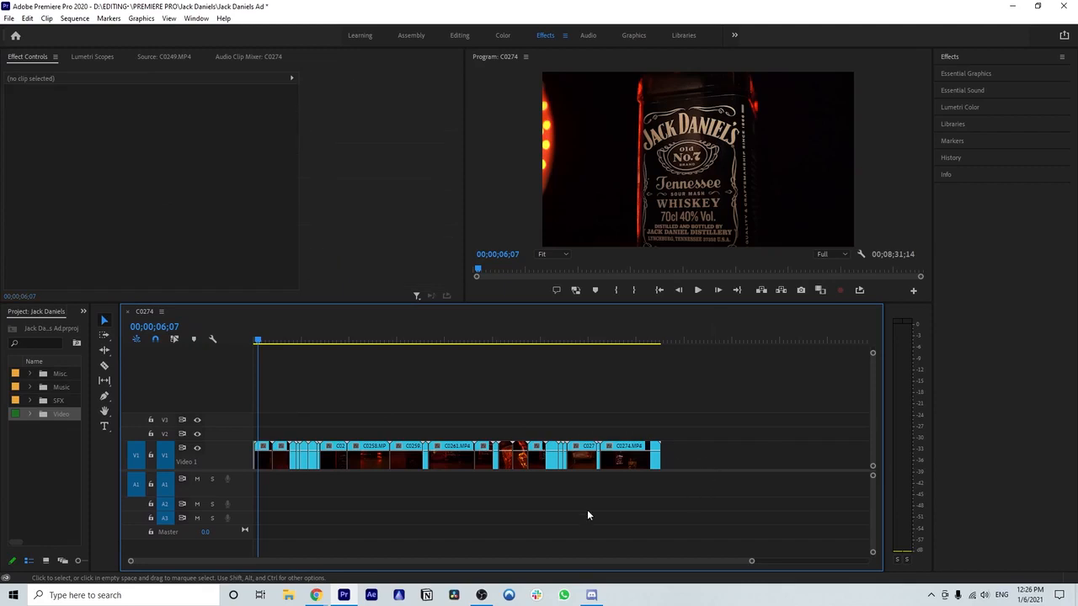
drag(932, 398, 957, 402)
drag(884, 411, 912, 412)
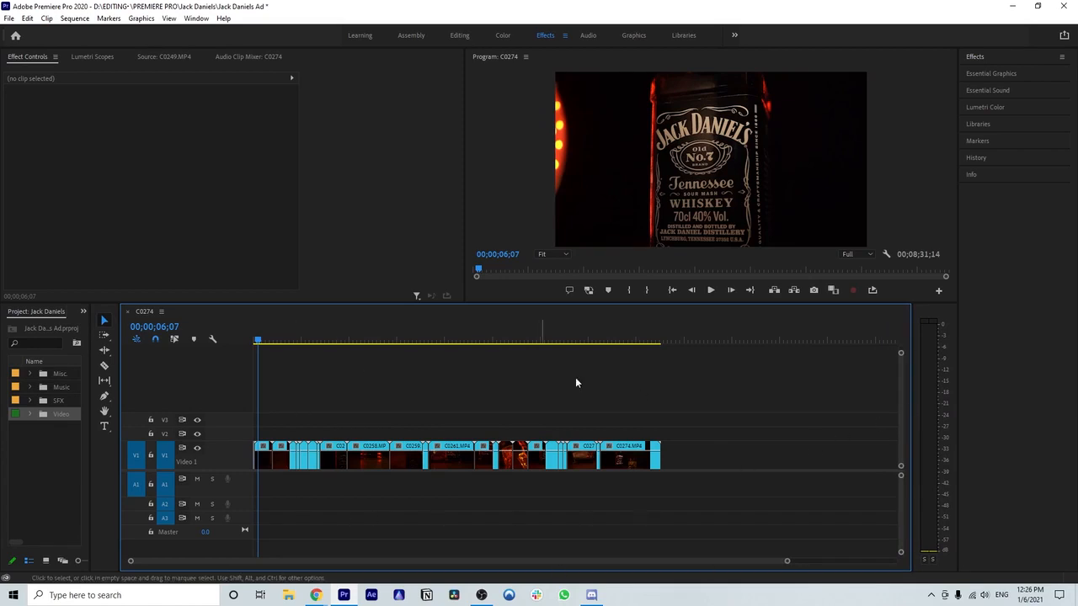
- Review the beginning of the sequence and delete the short first clip, C0249.MP4, from track V1
drag(785, 561, 508, 556)
click(672, 290)
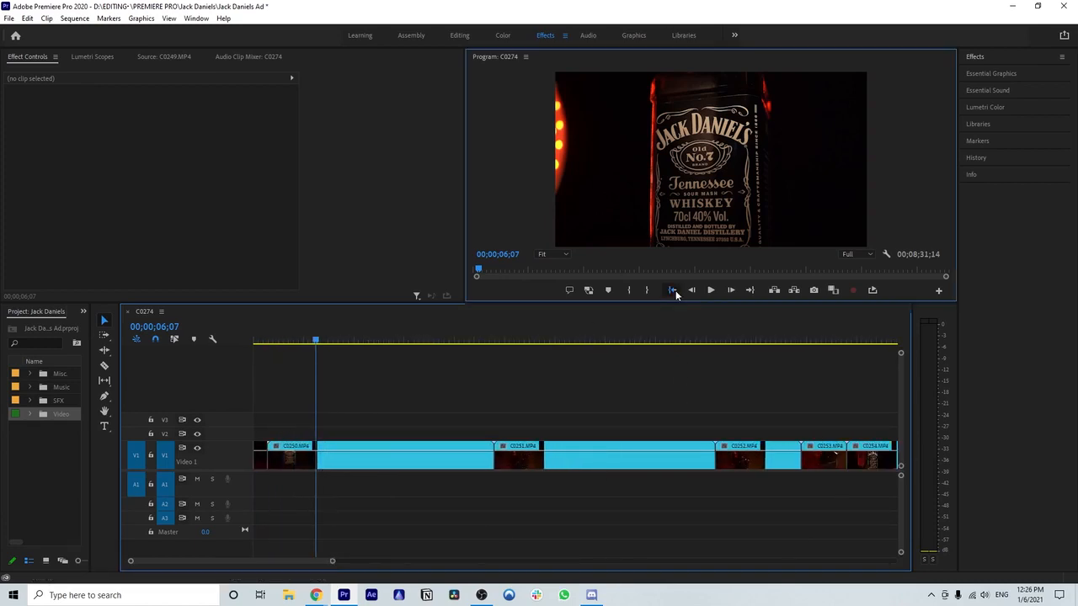
click(352, 461)
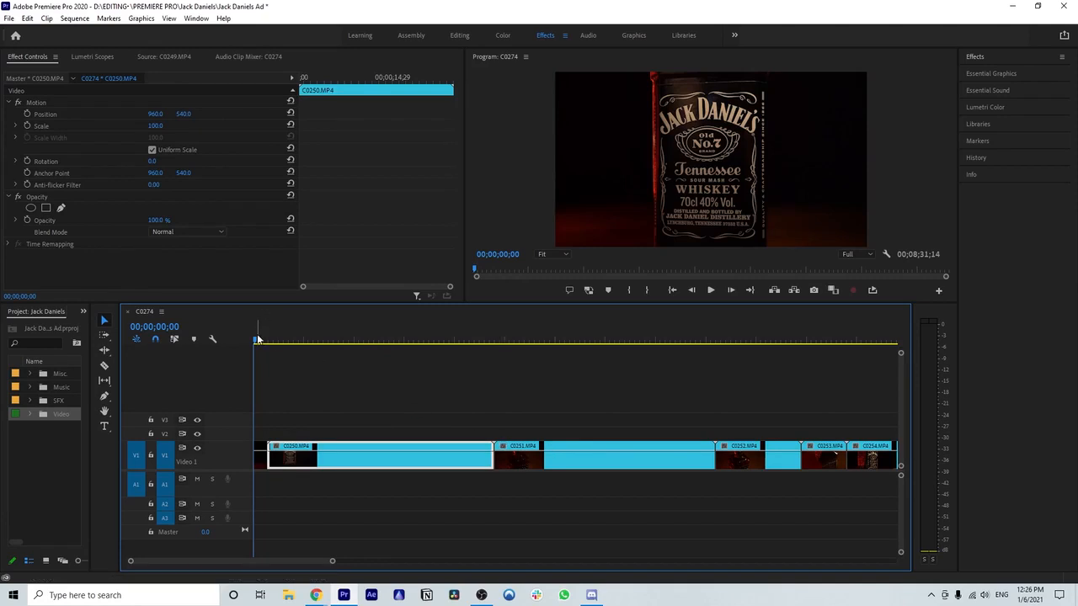
key(space)
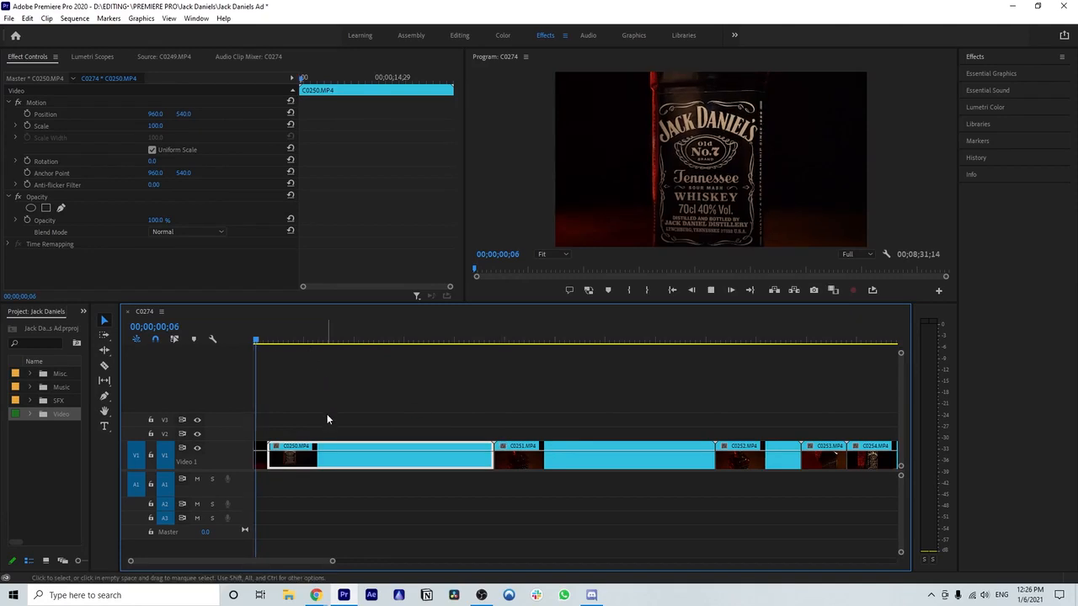
key(space)
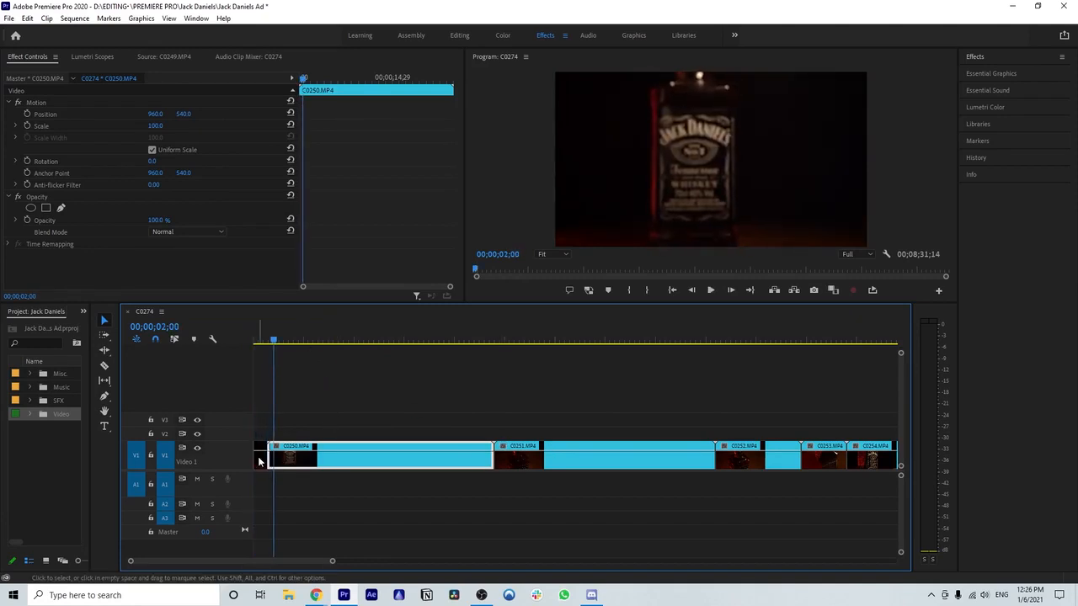
click(260, 455)
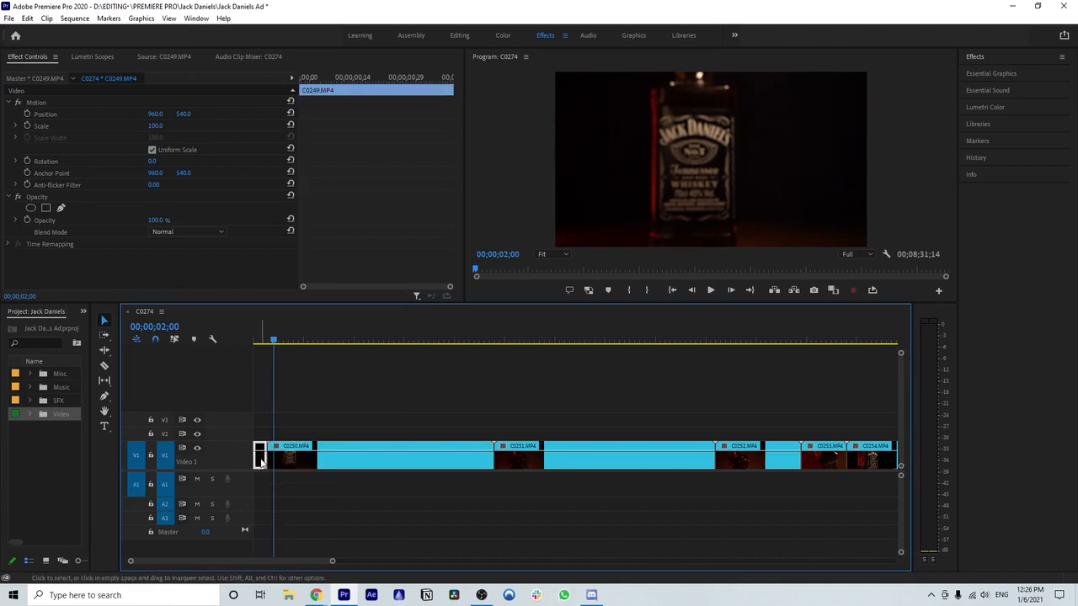
key(Delete)
- Play clip C0250.MP4 to find where the usable shot begins and split it at 00;00;03;14
key(space)
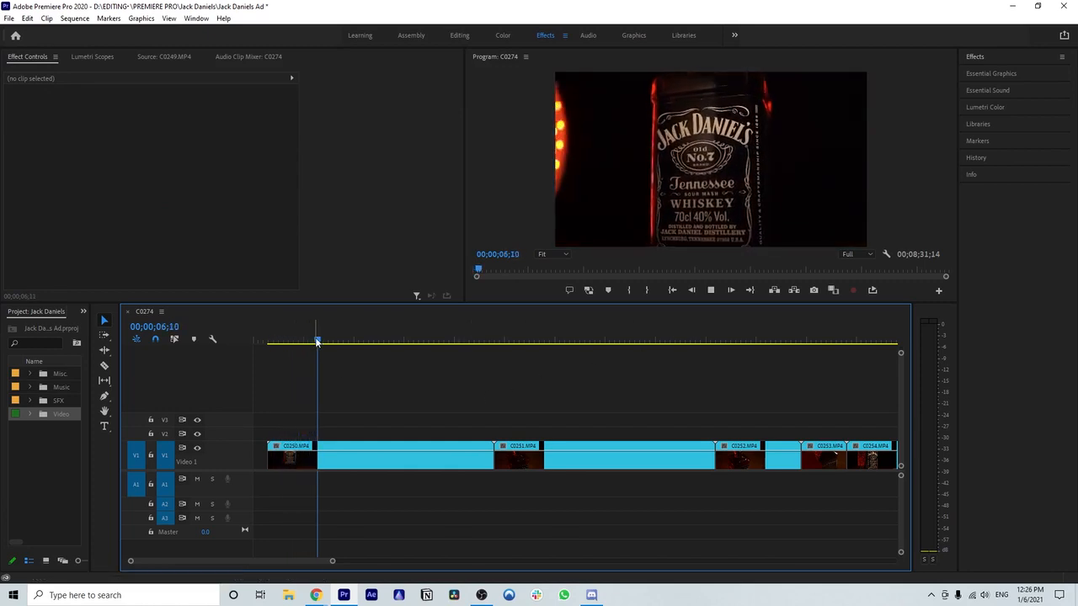
drag(307, 343, 274, 343)
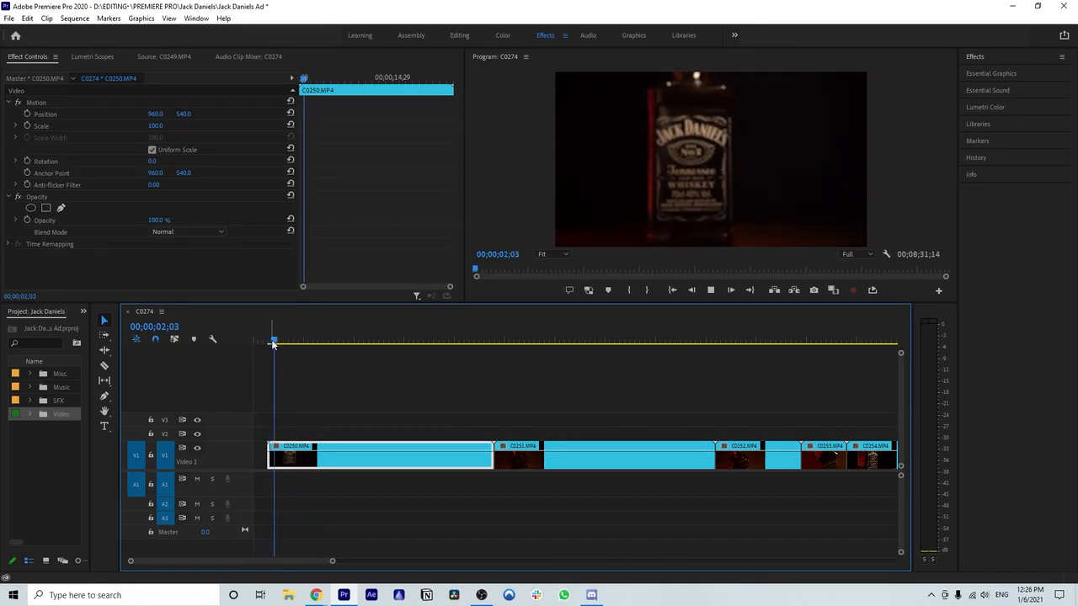
key(space)
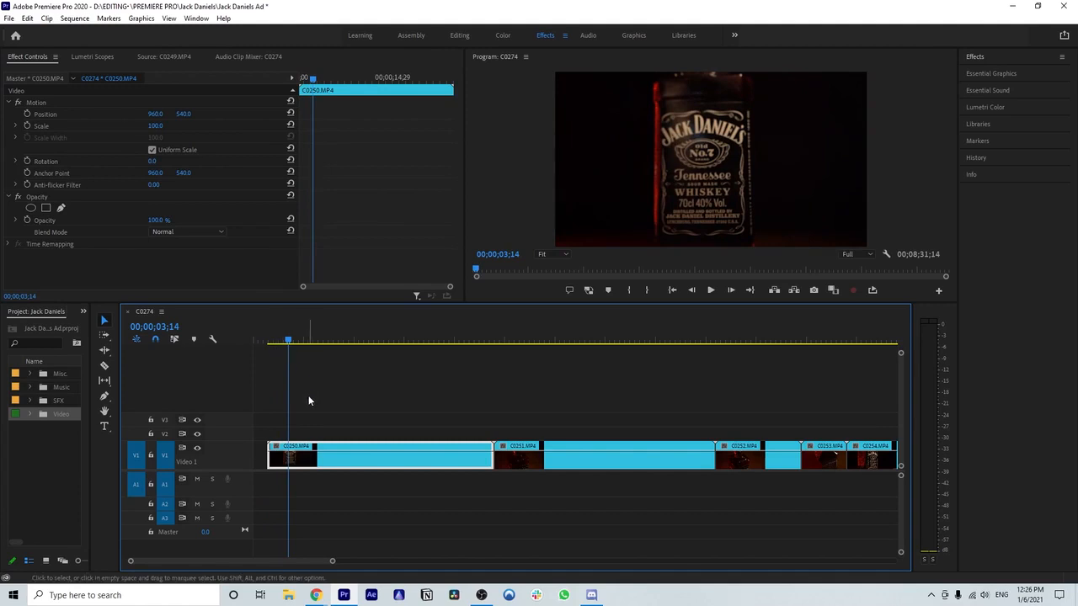
key(c)
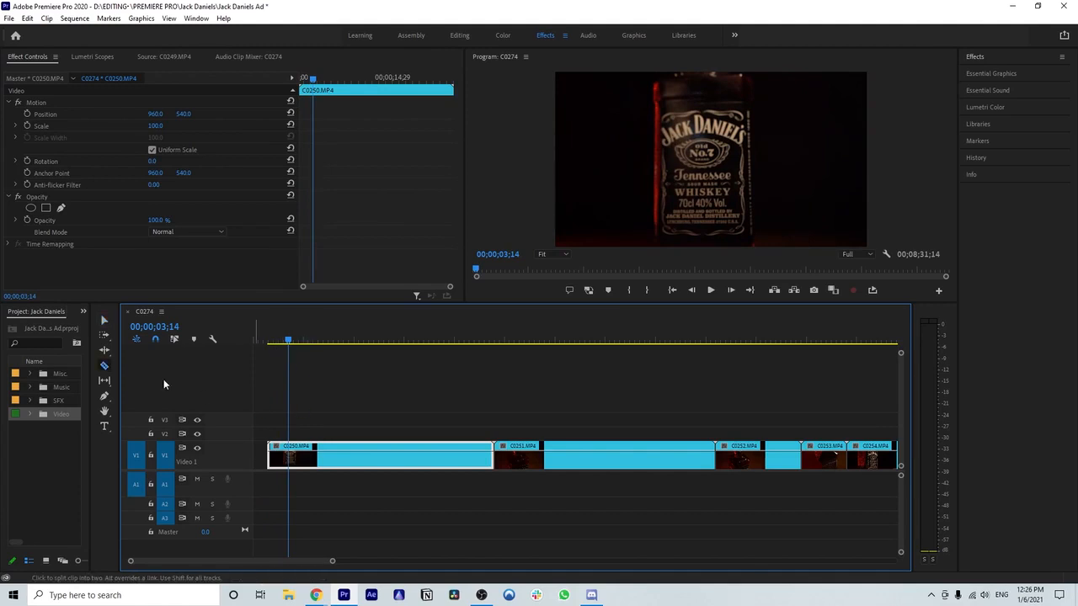
click(292, 456)
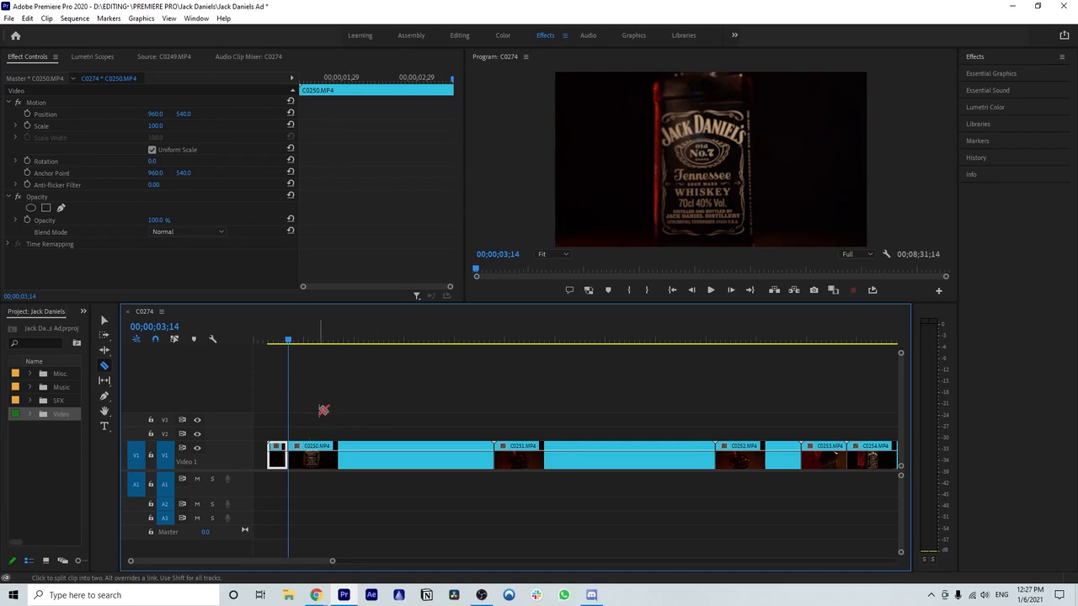
- Step back to the frame before the red light enters the shot and split clip C0250.MP4 at 00;00;05;08
key(space)
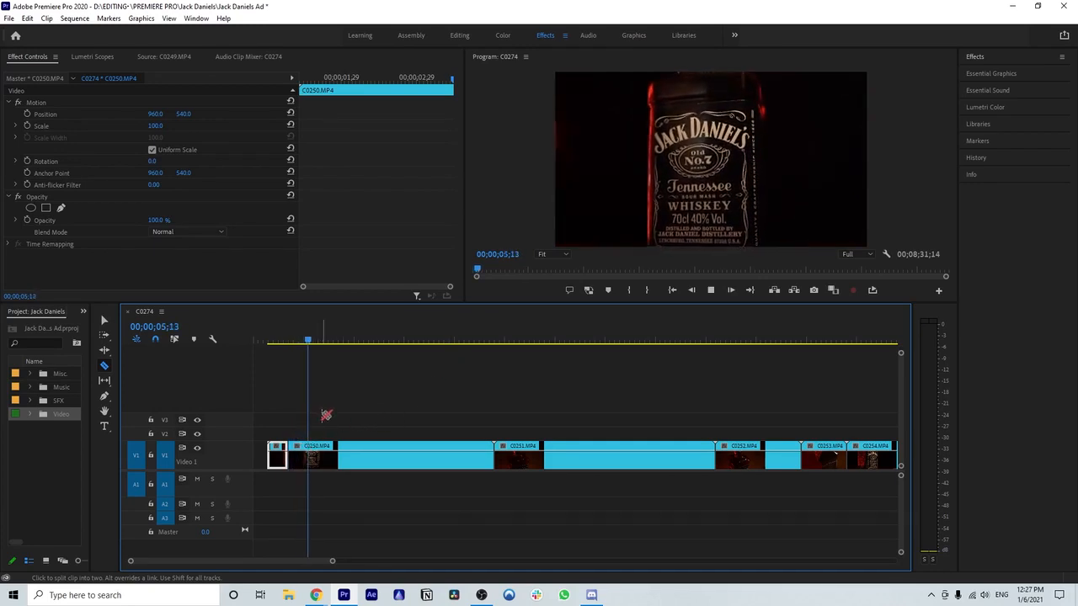
key(space)
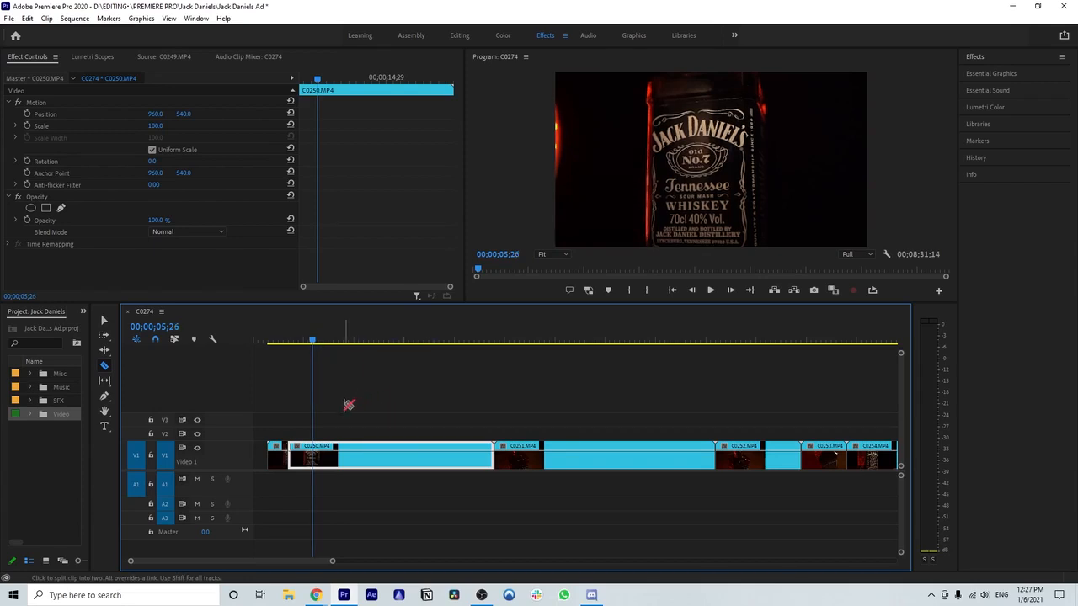
key(Left)
key(Left)
key(Left)
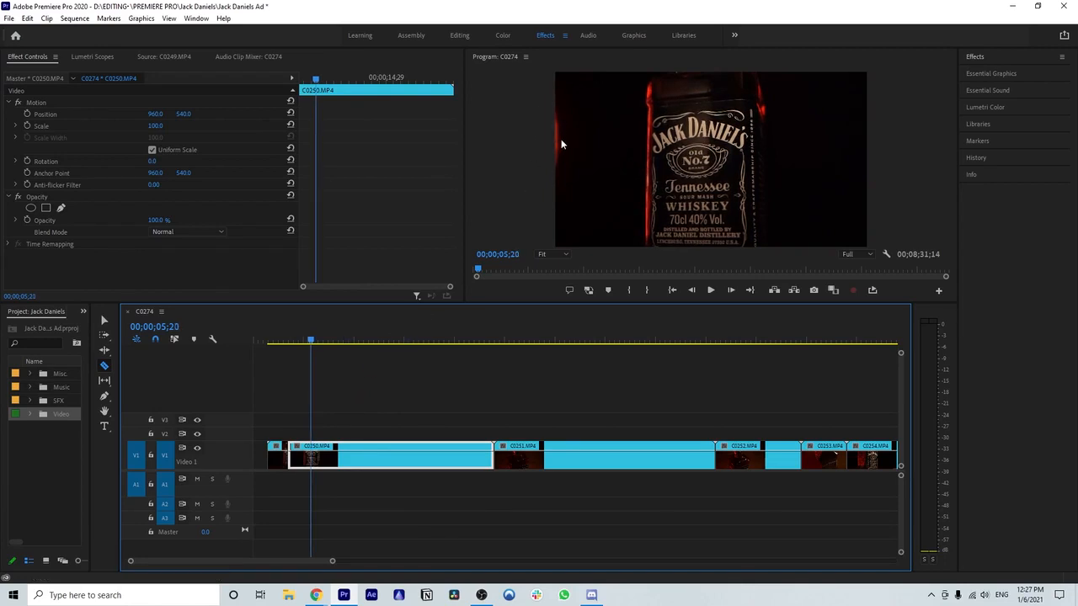
key(Left)
key(Left)
key(Left)
key(Left)
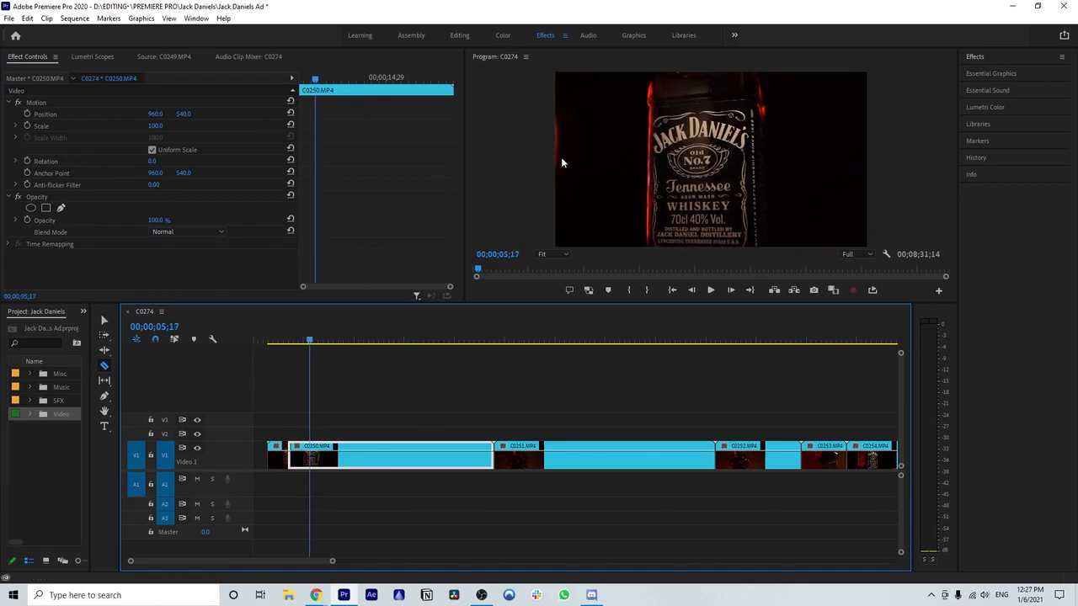
key(Left)
key(Left)
key(Left)
key(Left)
key(Left)
key(Left)
key(Left)
key(Left)
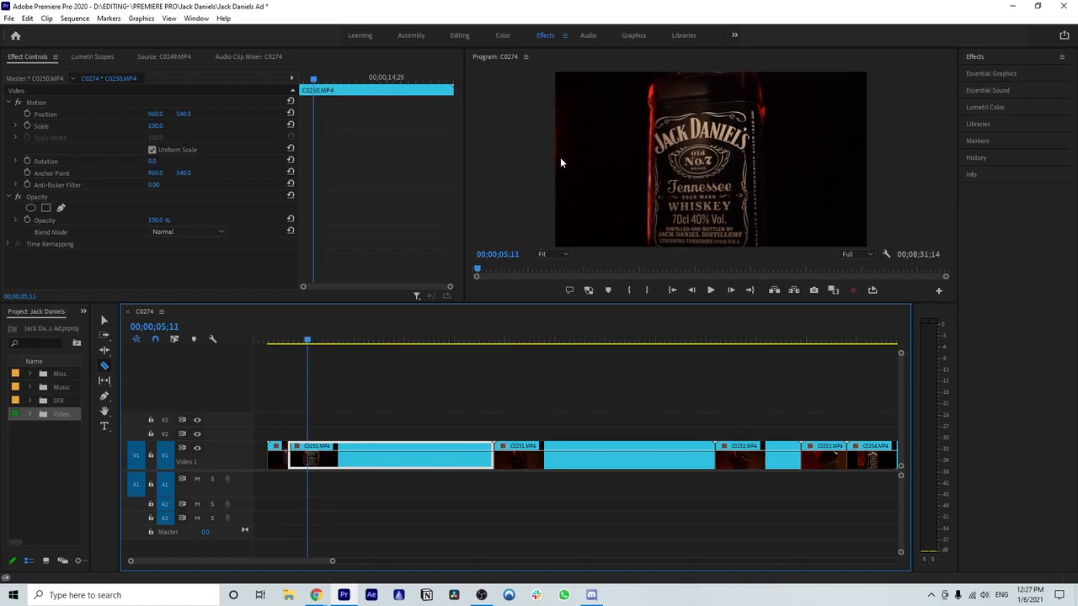
click(306, 453)
- Delete the first cut piece of C0250.MP4, before 00;00;03;14, and continue playing the remaining footage
key(v)
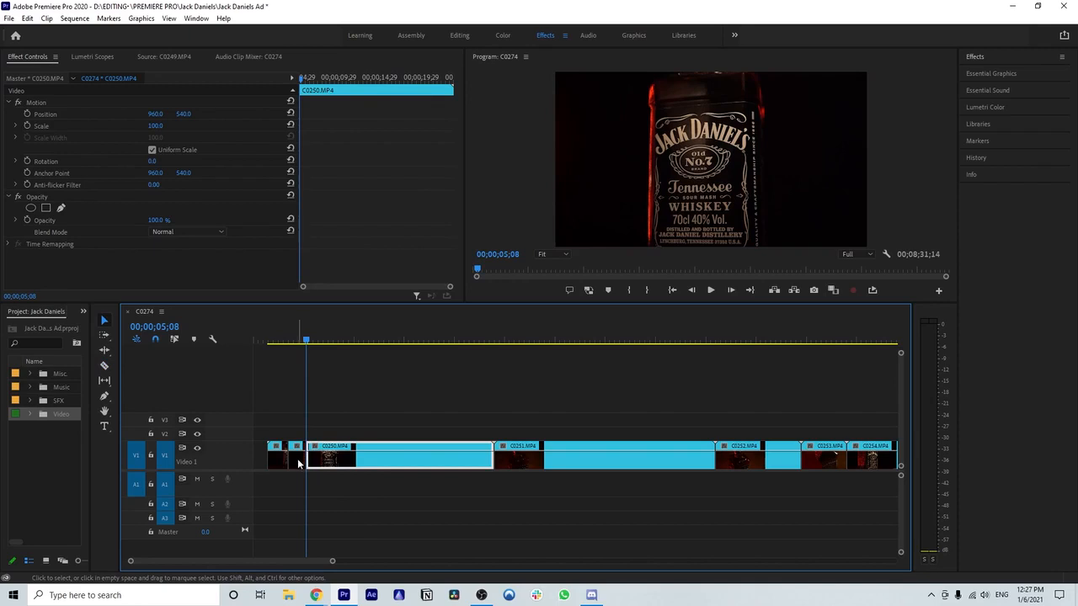
click(281, 461)
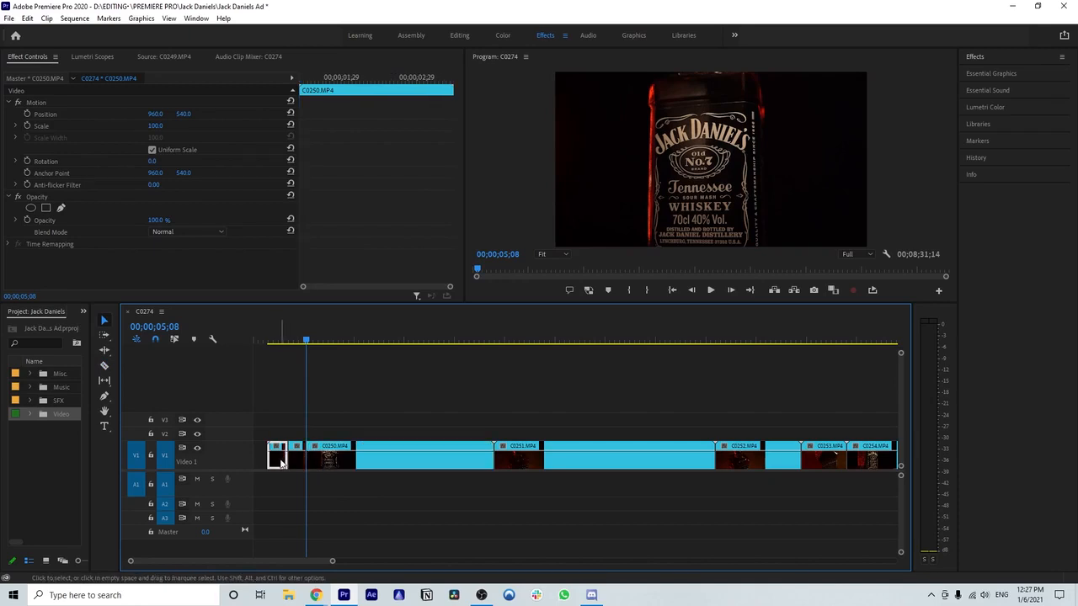
key(Delete)
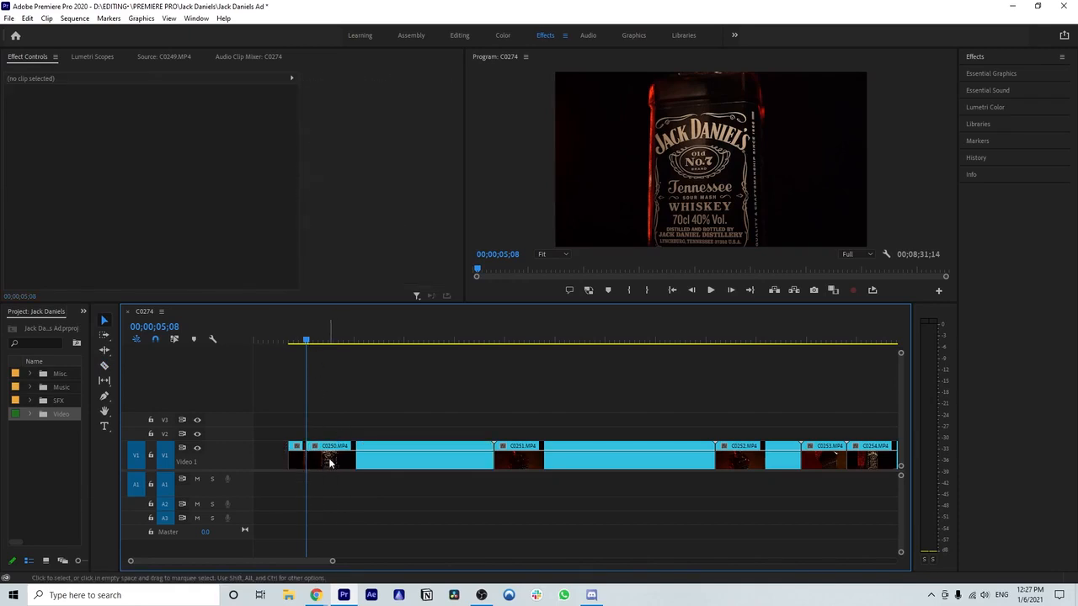
key(space)
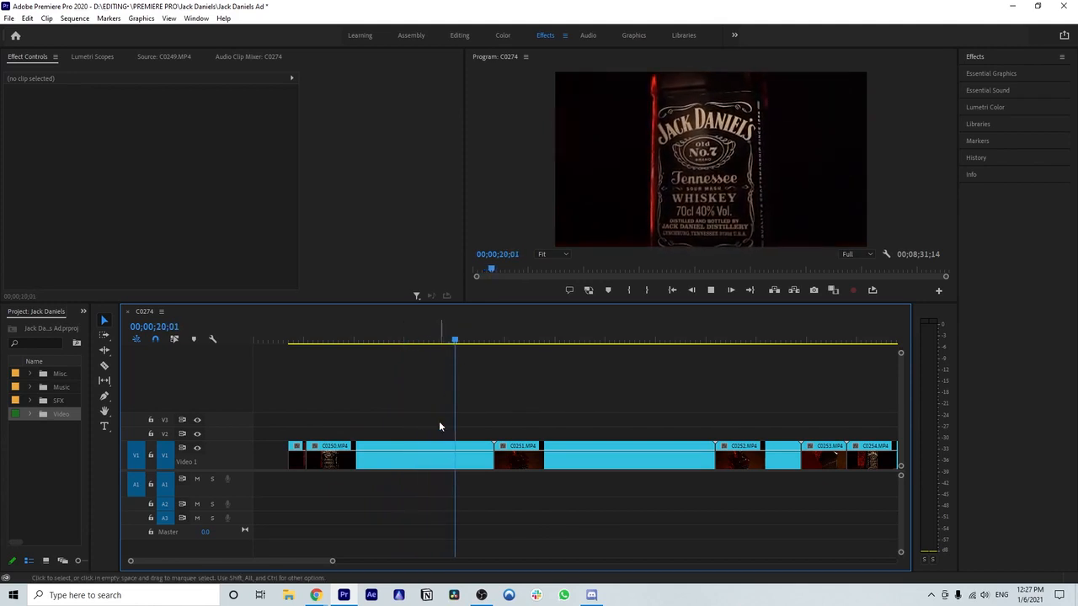
- Delete the long remainder of C0250.MP4 after the split at 00;00;05;08 and play back the short piece that is kept
click(294, 340)
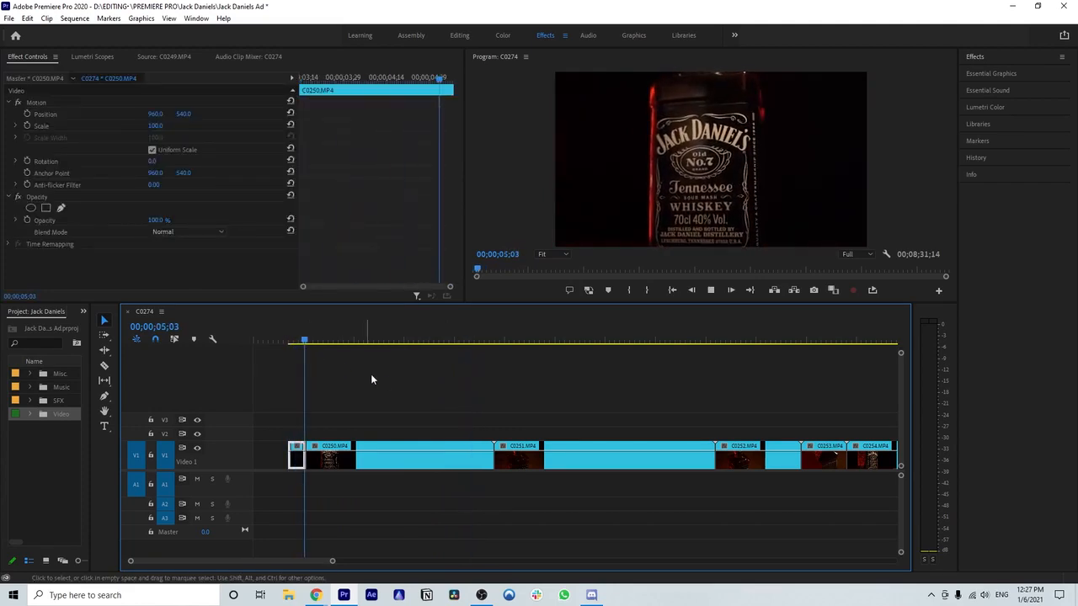
key(space)
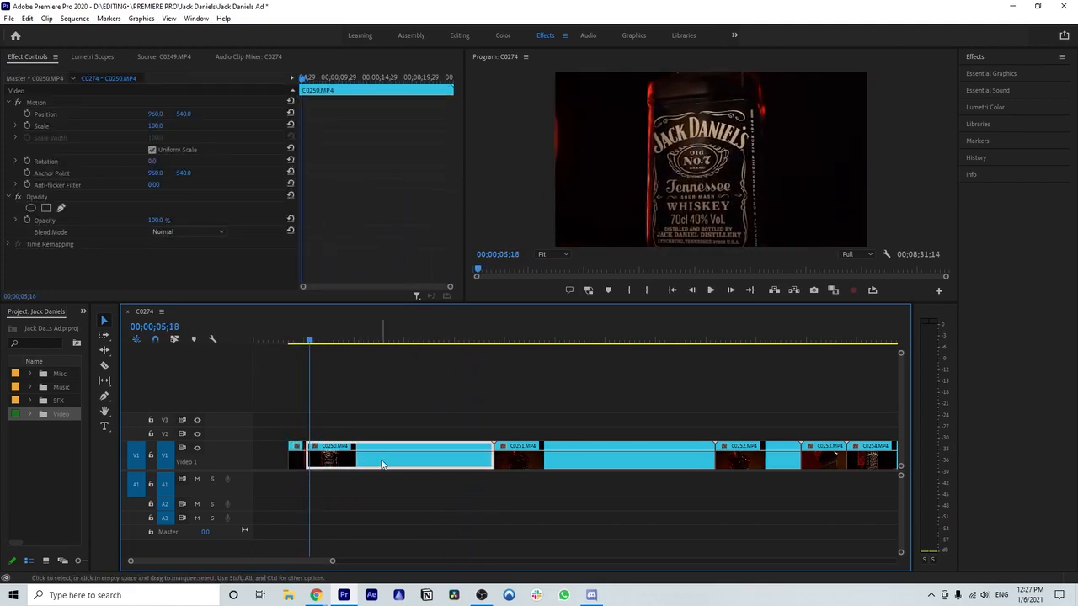
key(Delete)
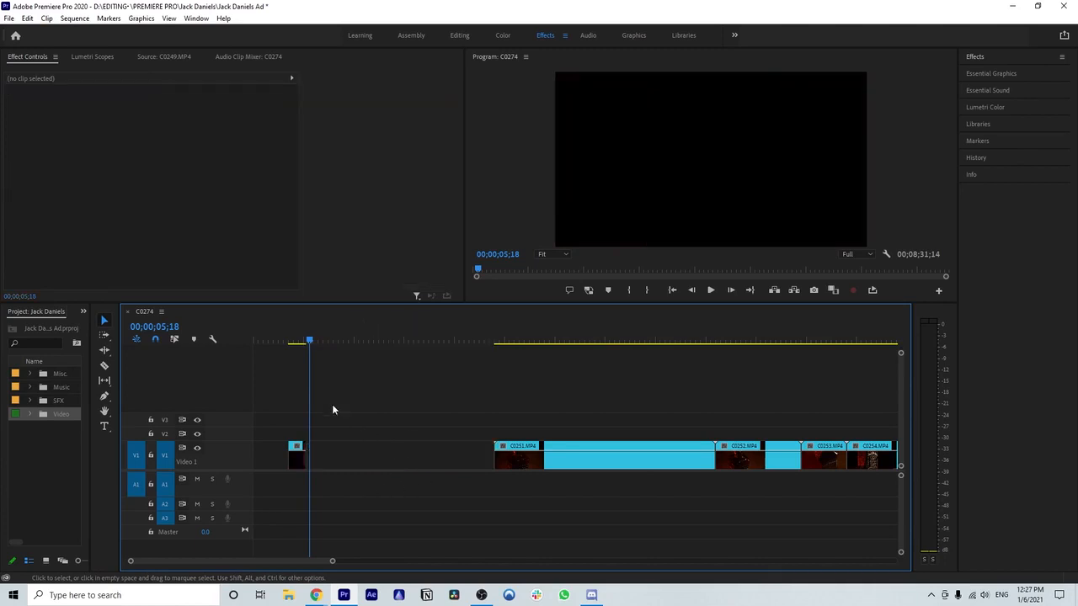
key(ctrl+z)
click(289, 339)
key(space)
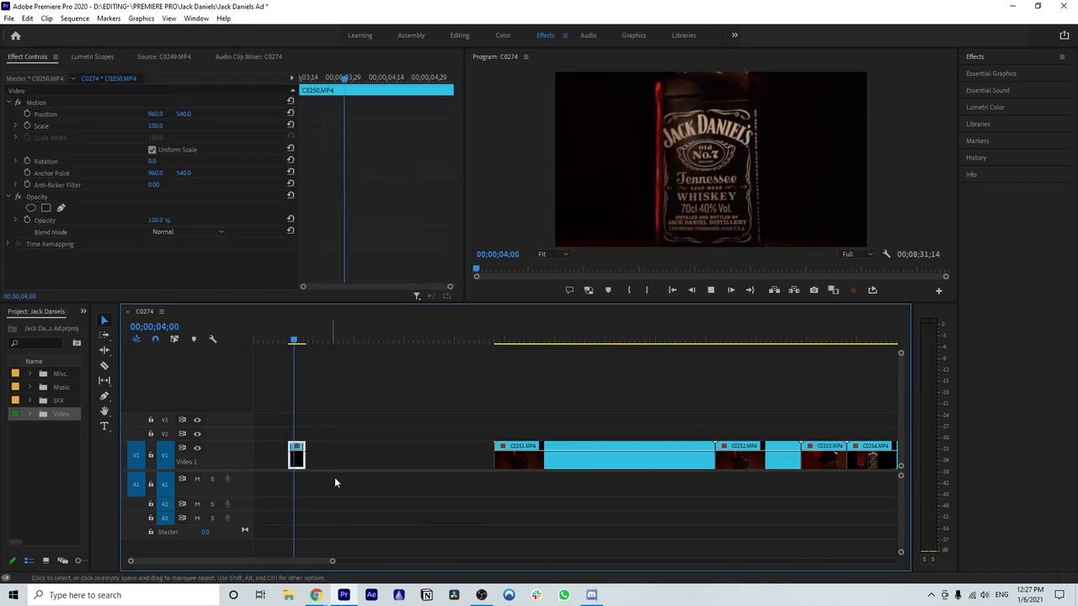
key(space)
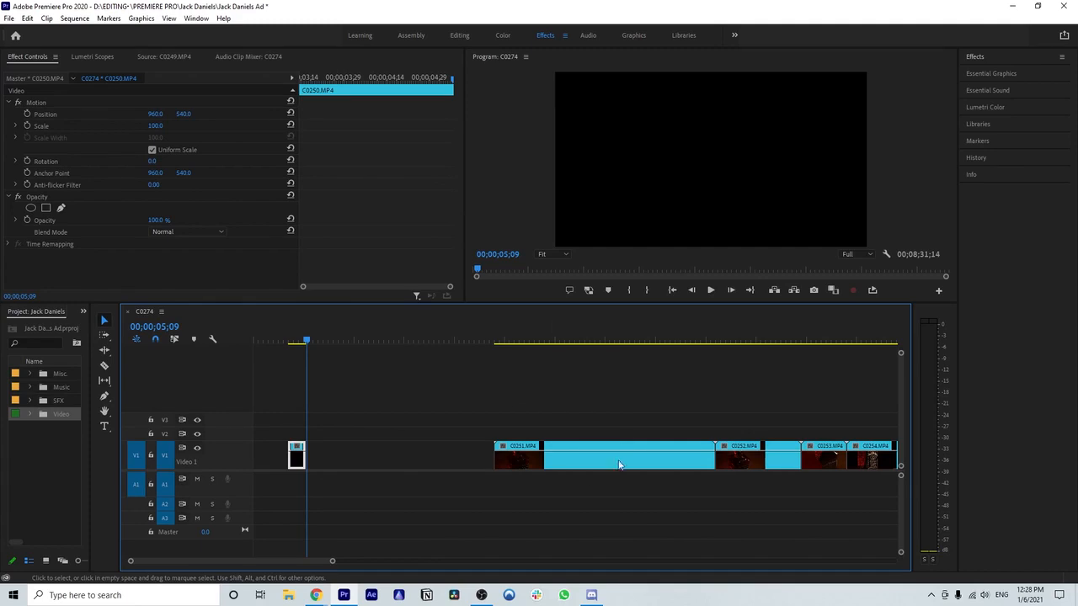
- Close the gaps before and after the kept C0250.MP4 piece on track V1
click(275, 454)
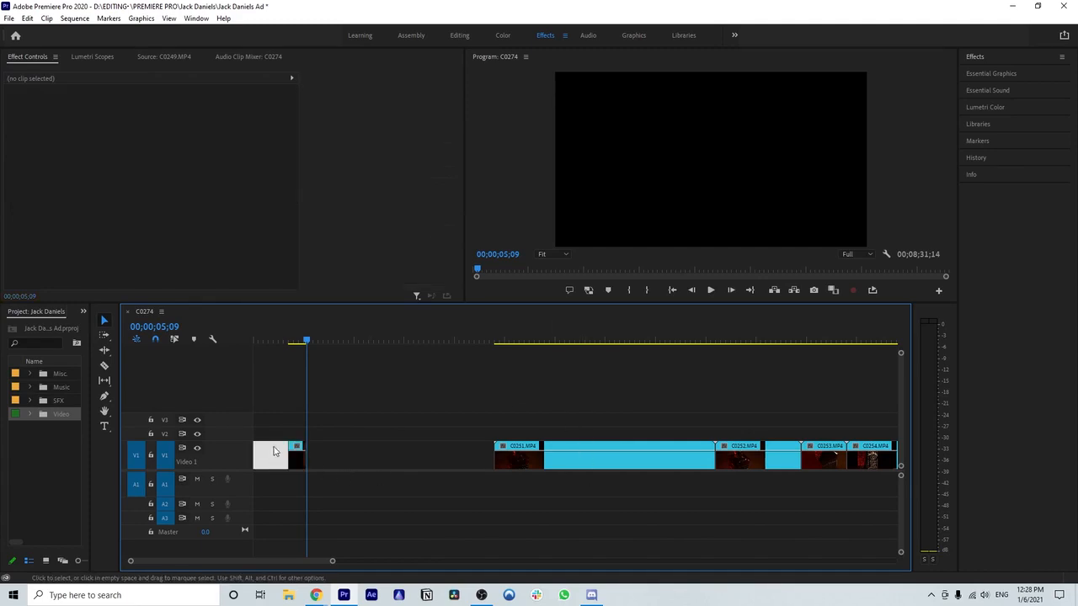
click(348, 457)
click(272, 458)
key(Delete)
click(301, 460)
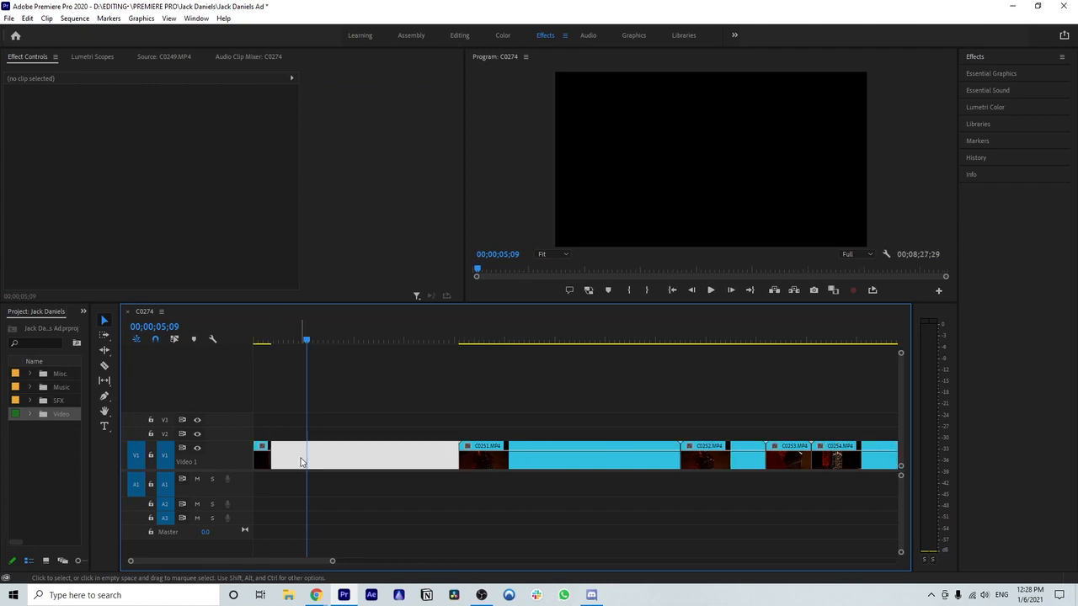
key(Delete)
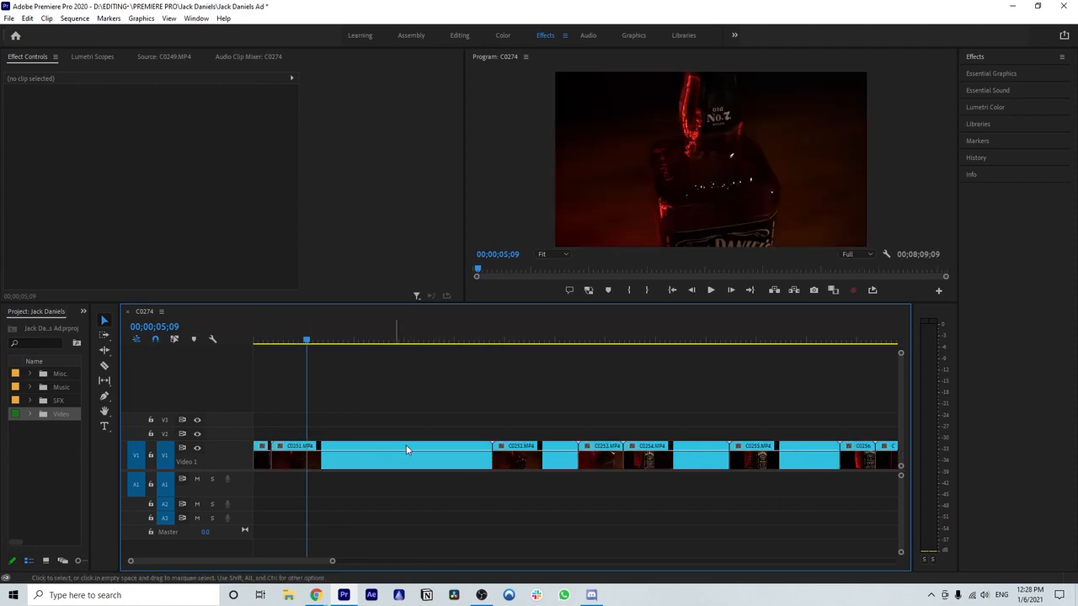
- Review C0251.MP4, including playback from the sequence start, to find where the usable shot begins and split the clip at 00;00;06;11
click(270, 341)
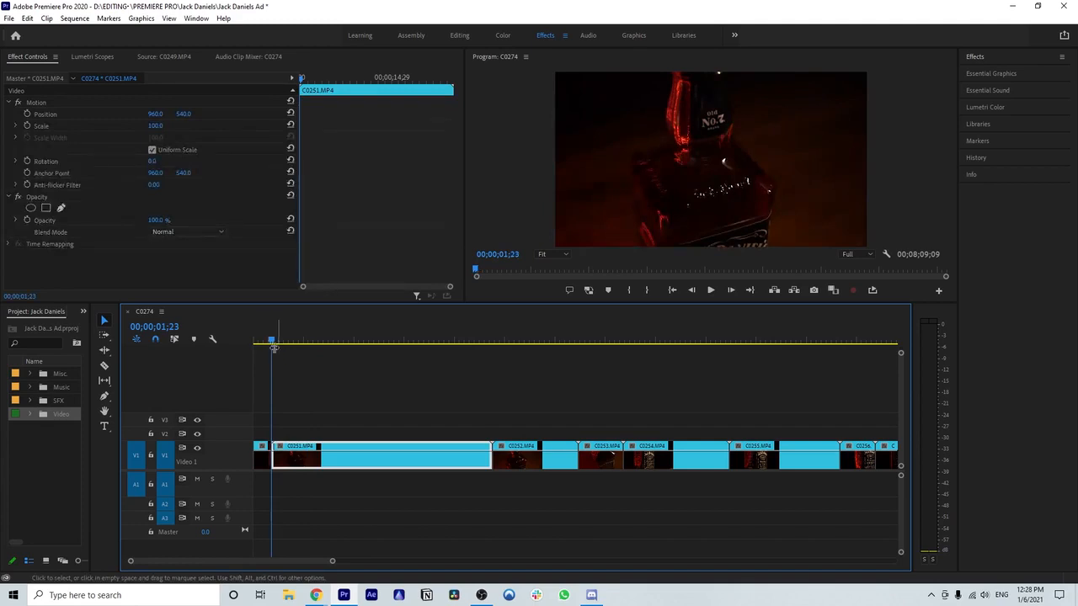
mouse_move(270, 341)
mouse_down()
mouse_move(310, 344)
mouse_move(281, 342)
mouse_up()
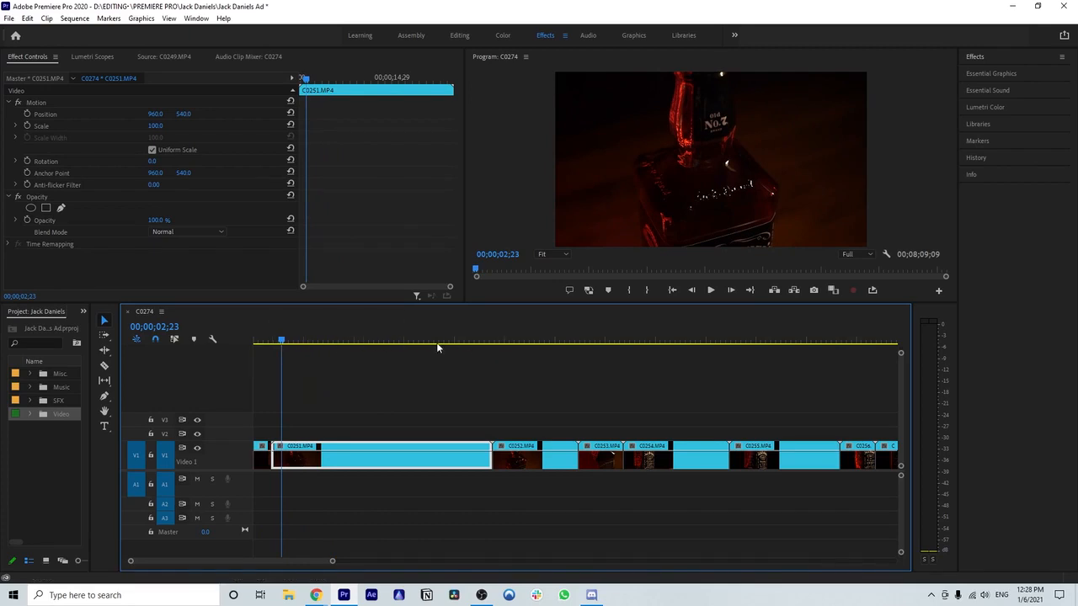
drag(286, 341, 255, 349)
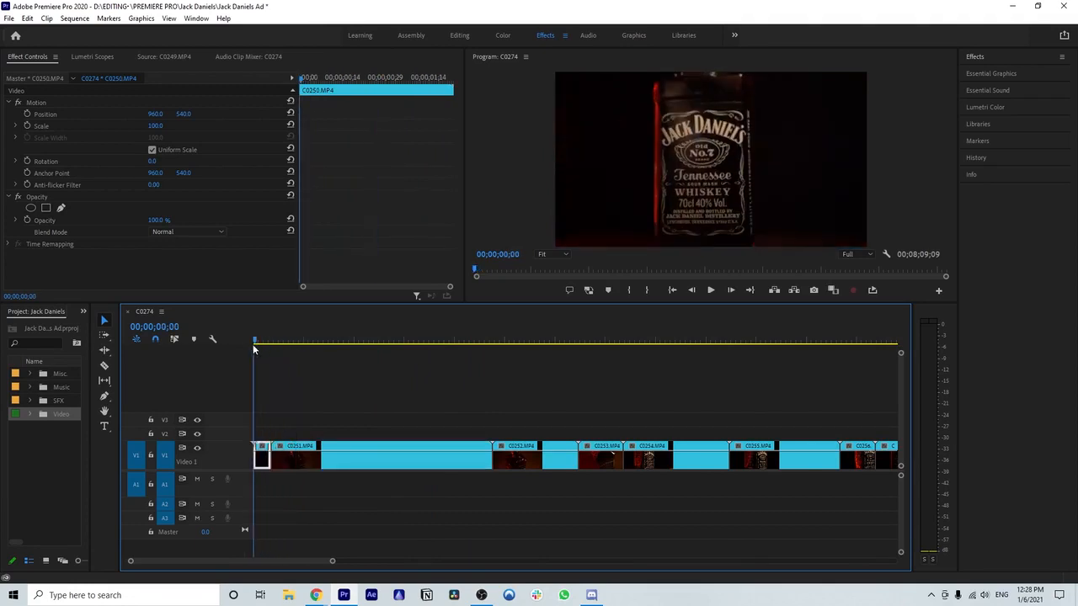
key(space)
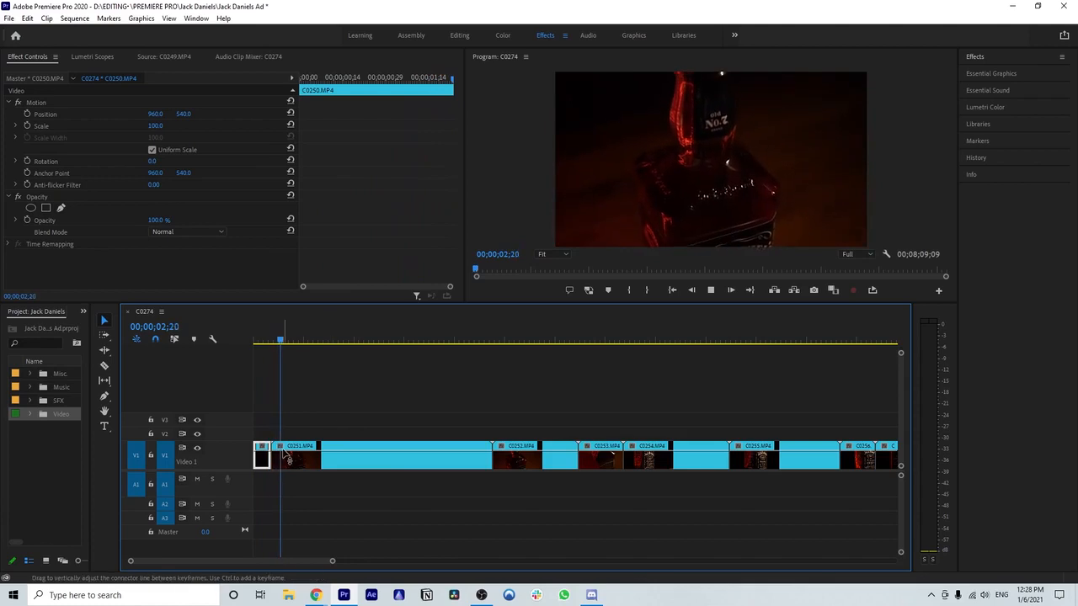
drag(337, 558, 304, 561)
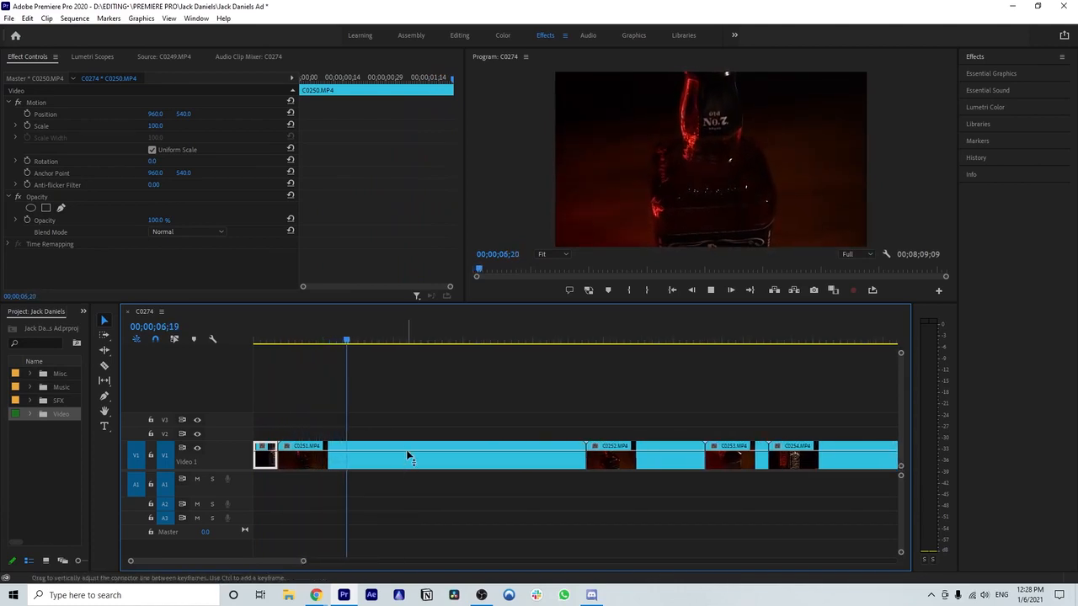
click(373, 341)
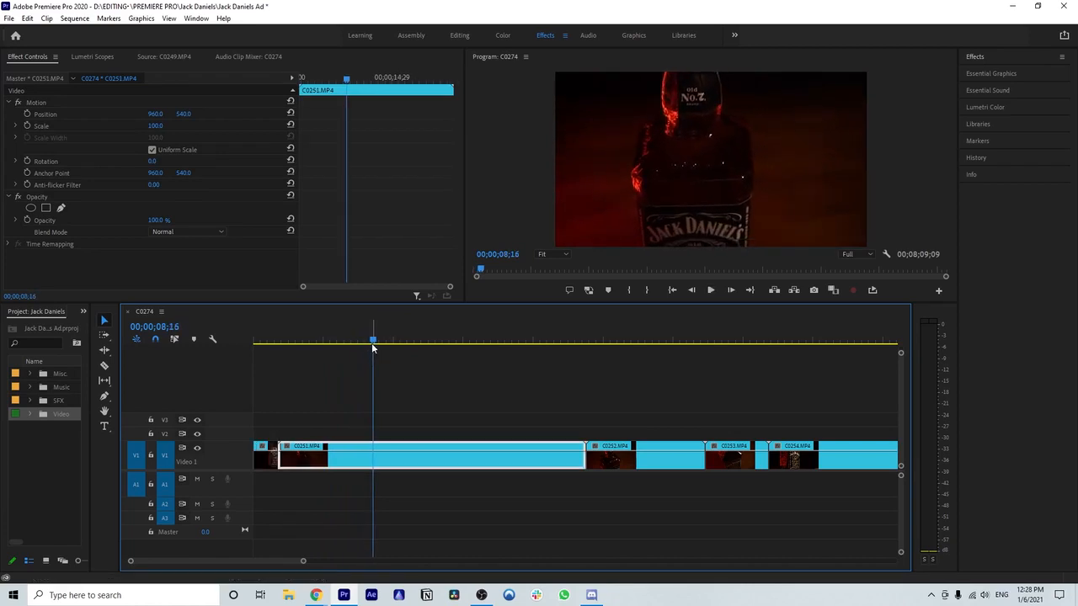
drag(373, 341, 328, 341)
key(space)
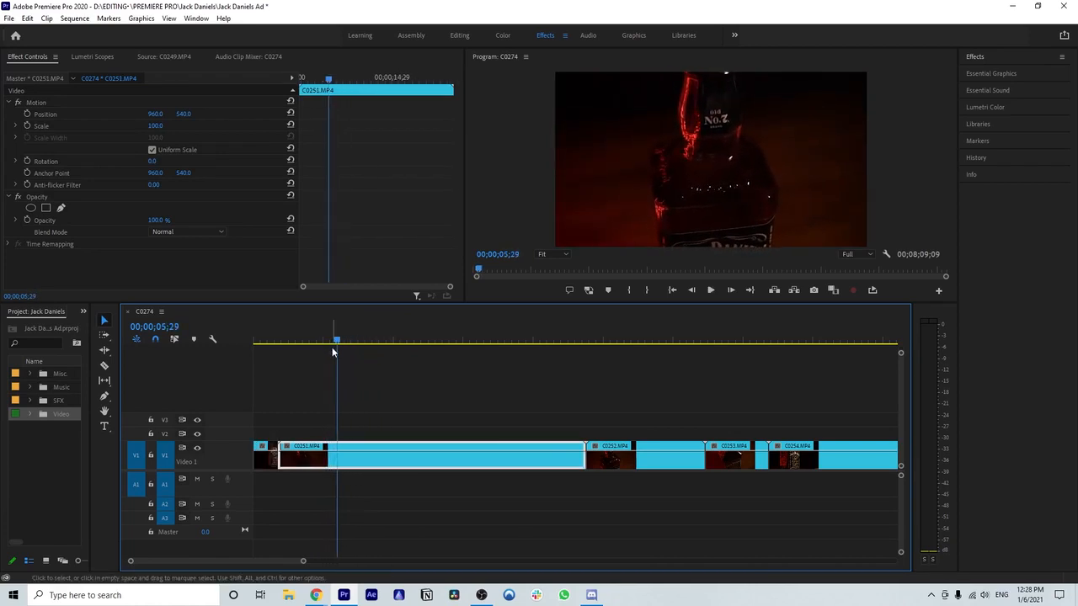
key(c)
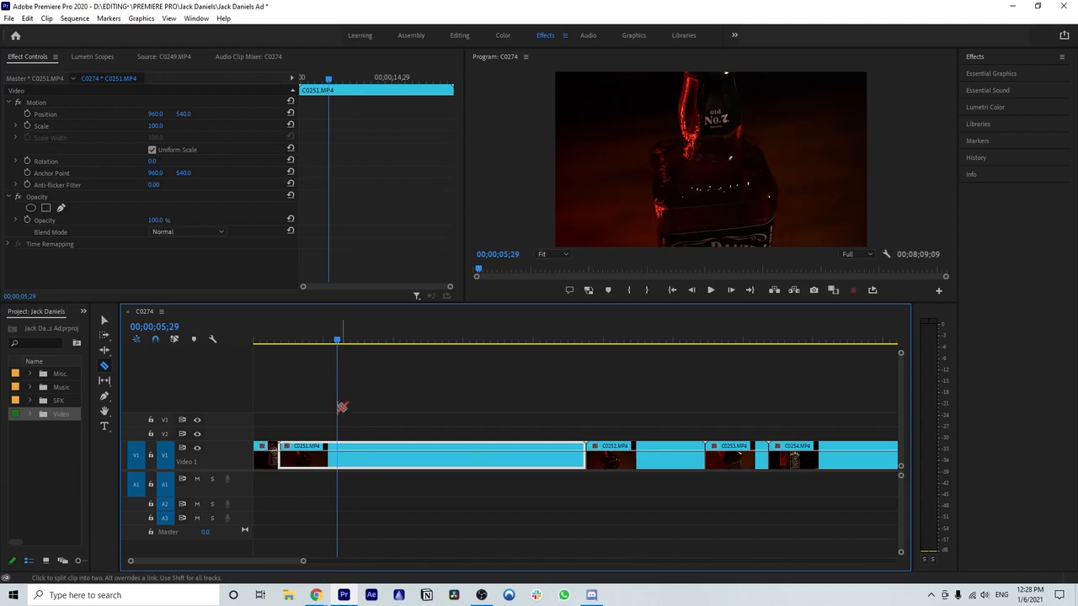
drag(337, 342, 306, 343)
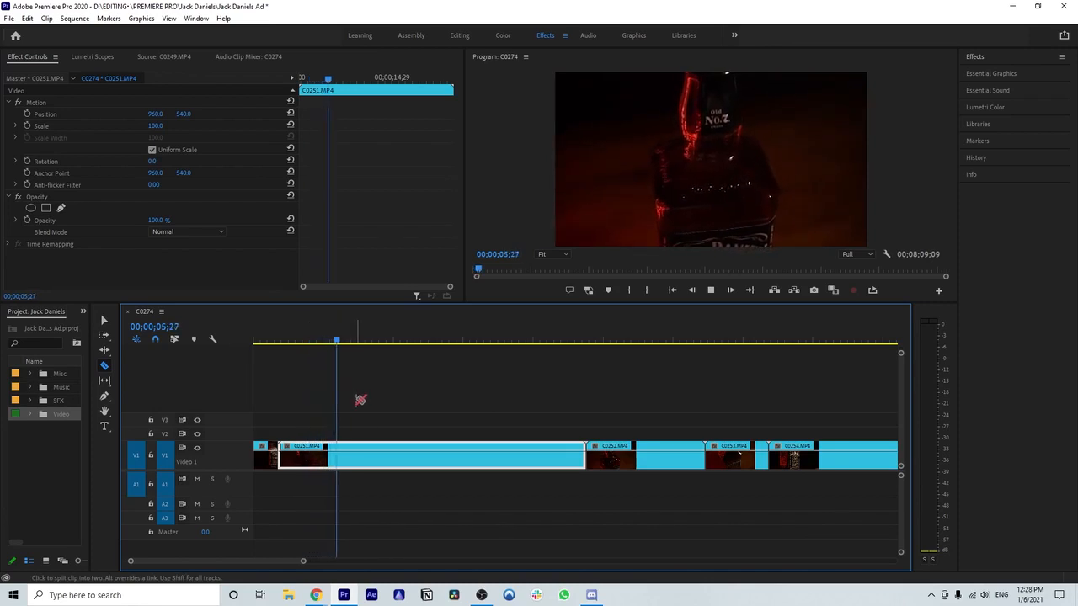
key(space)
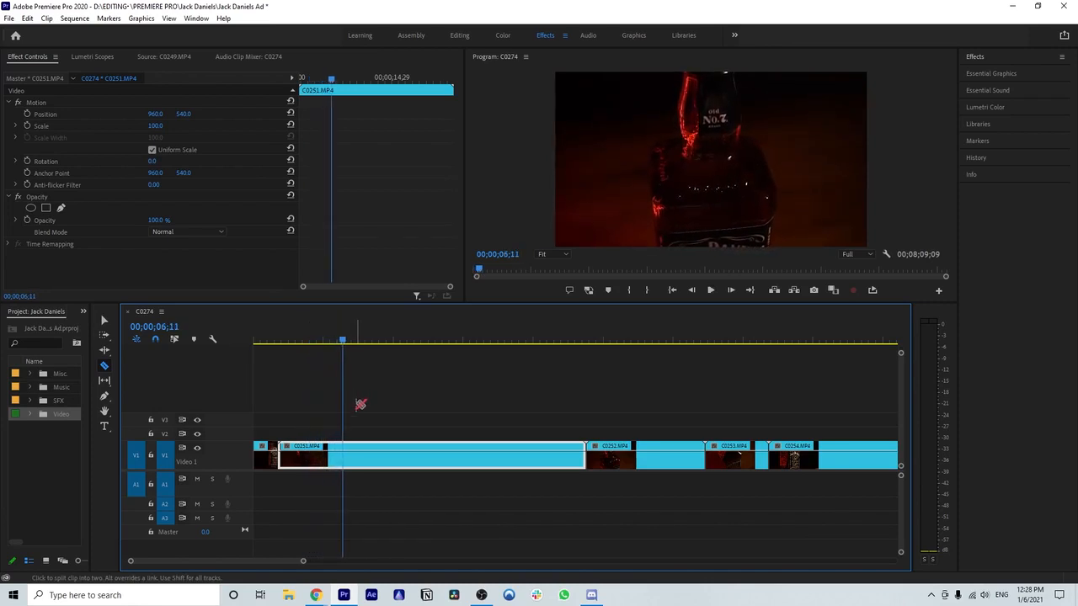
click(346, 456)
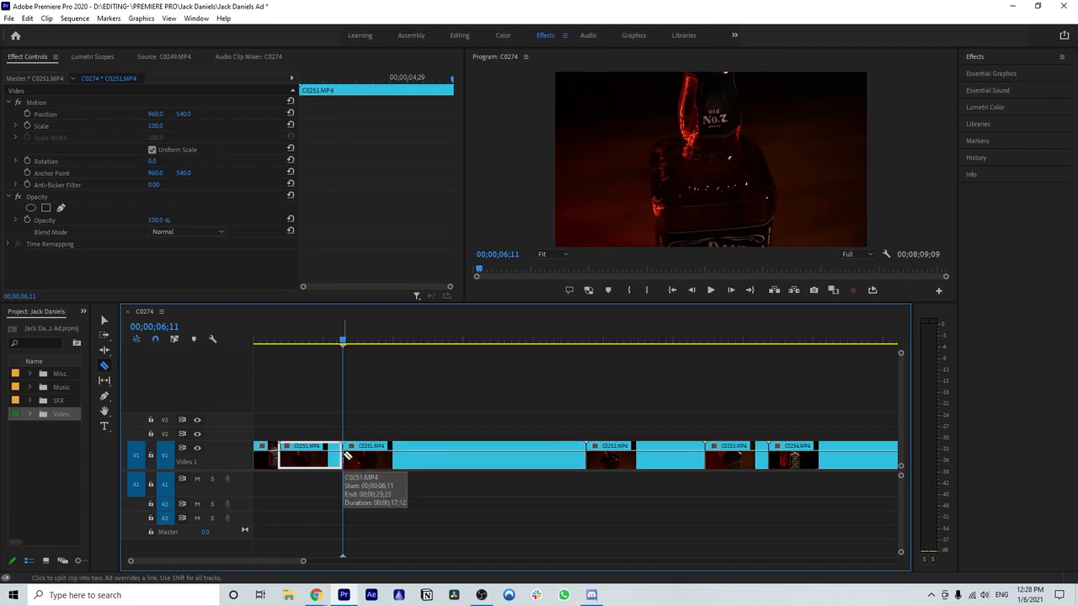
- Play on through C0251.MP4 to find where the usable shot ends and split it at 00;00;08;06
key(space)
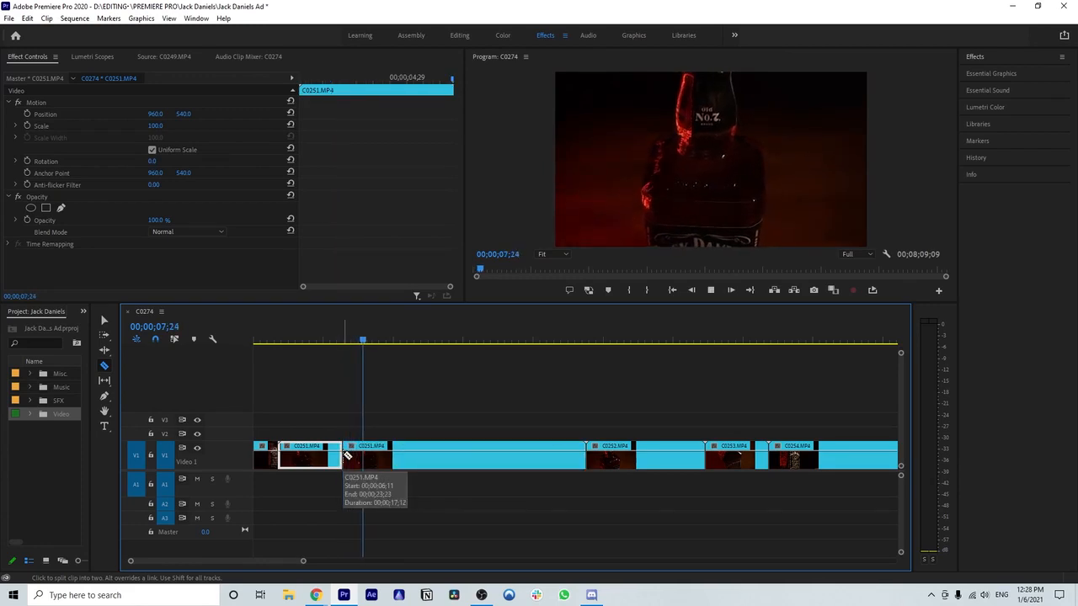
click(347, 455)
drag(369, 343, 357, 341)
key(space)
key(space)
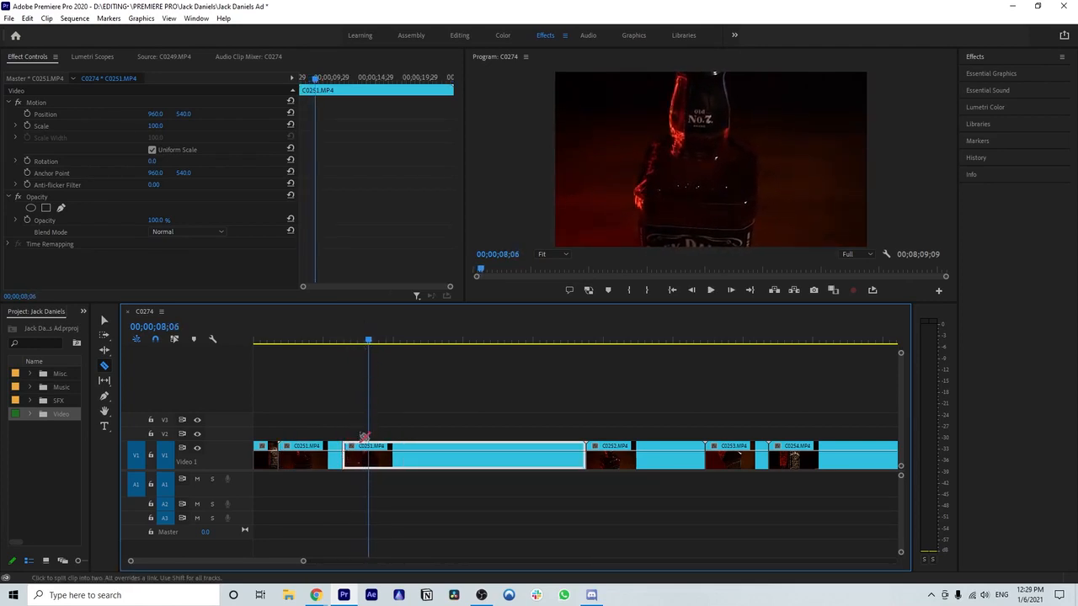
click(367, 456)
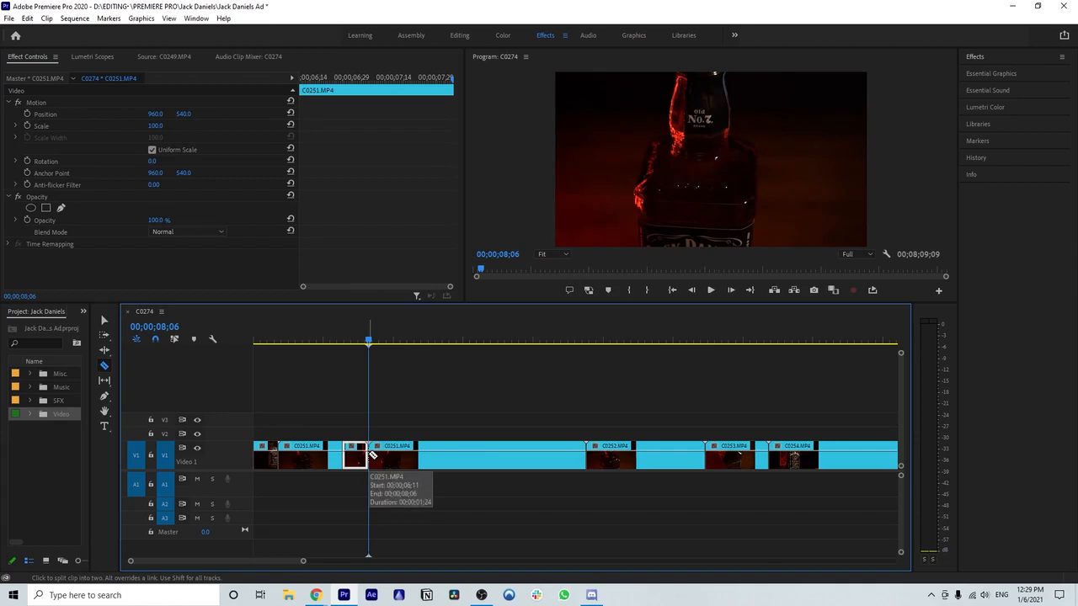
- Delete the unused pieces of C0251.MP4 before 00;00;06;11 and after 00;00;08;06, reviewing the later footage before removing it
key(v)
click(320, 461)
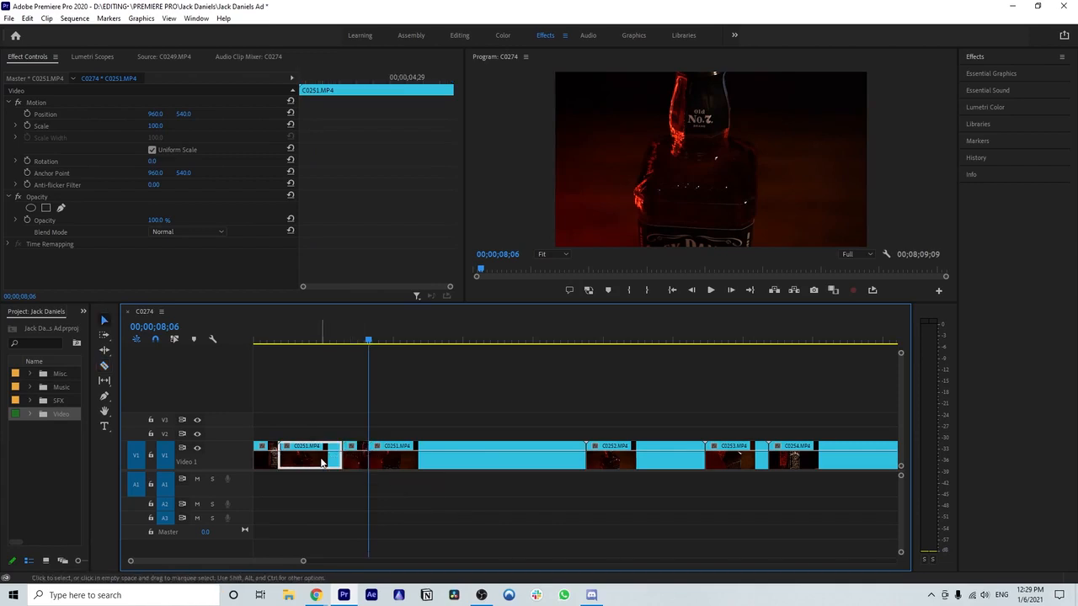
key(Delete)
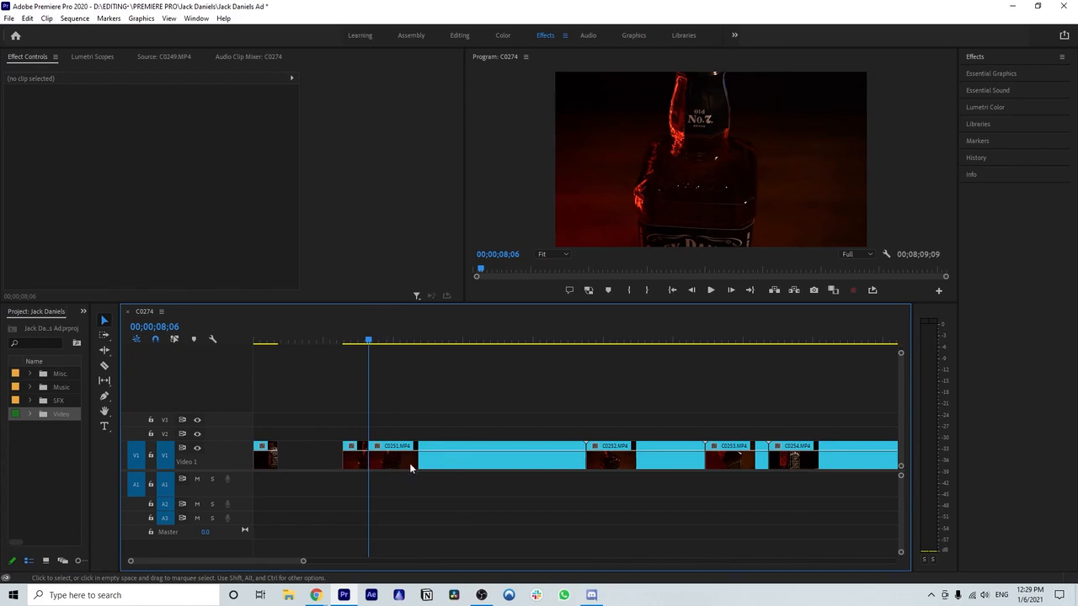
key(space)
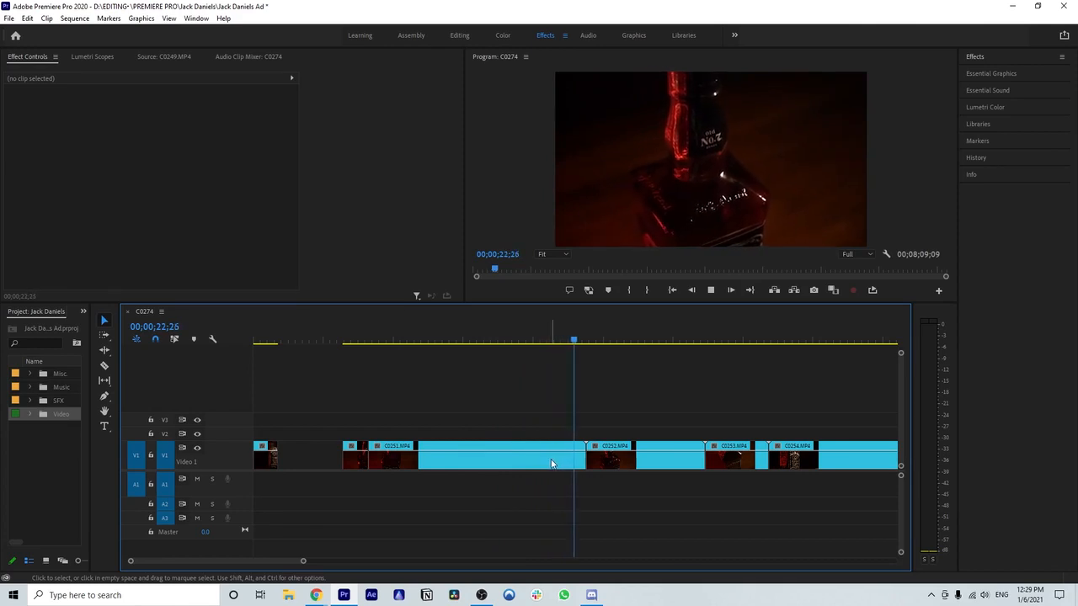
click(521, 469)
key(Delete)
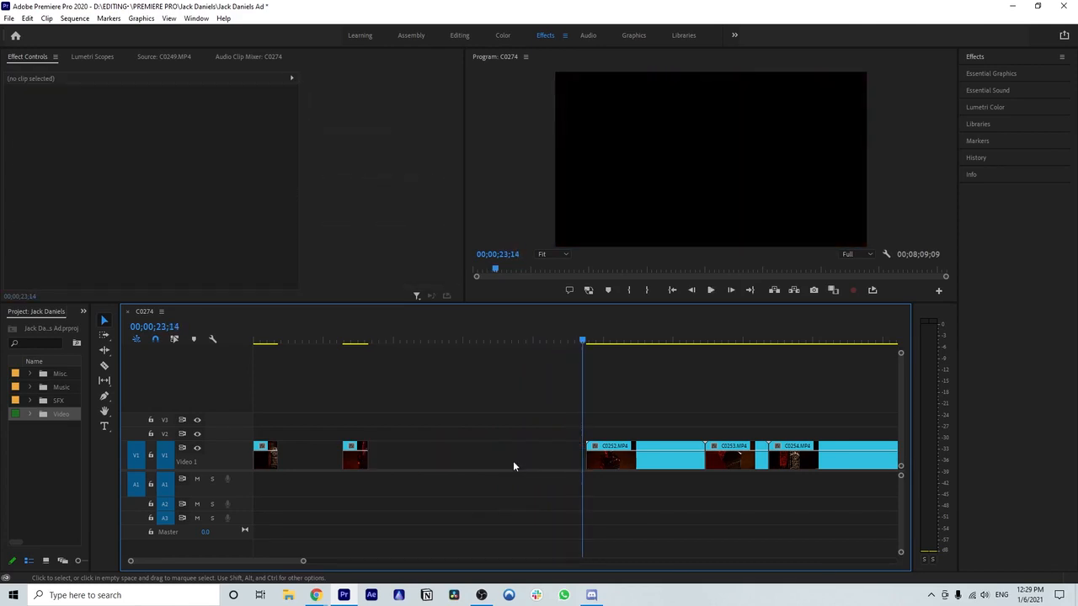
- Close the gap between the kept C0250.MP4 and C0251.MP4 pieces and play both shots back from the sequence start
click(313, 454)
key(Delete)
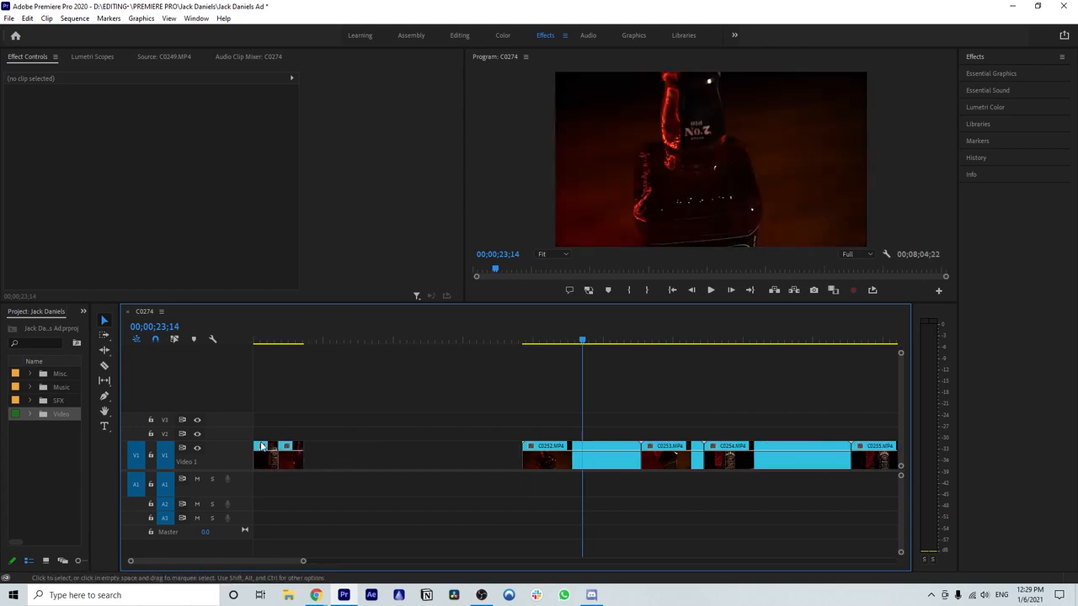
drag(297, 345, 253, 344)
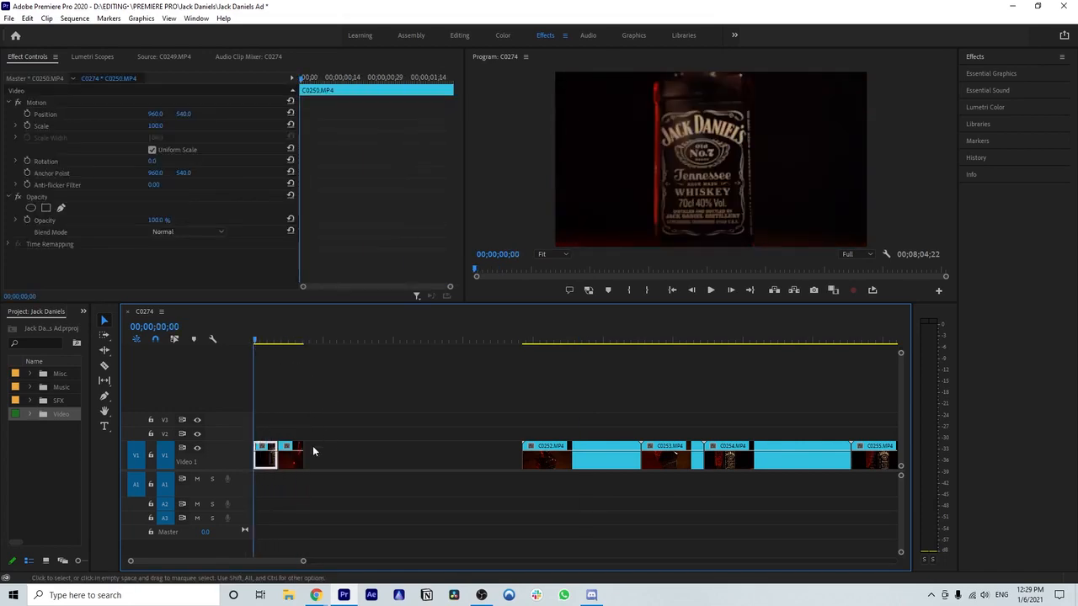
key(space)
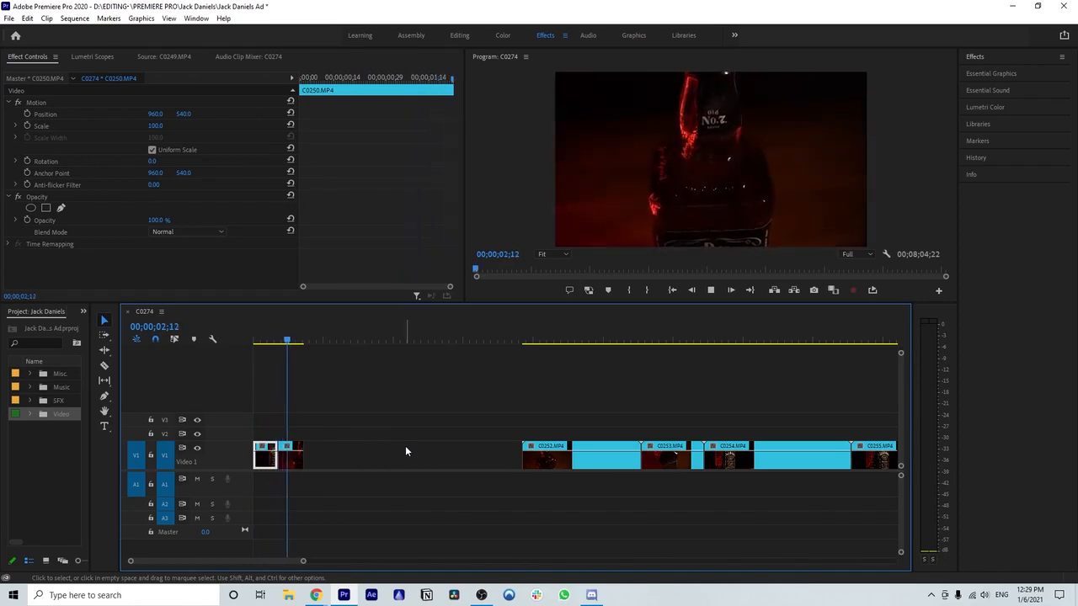
key(space)
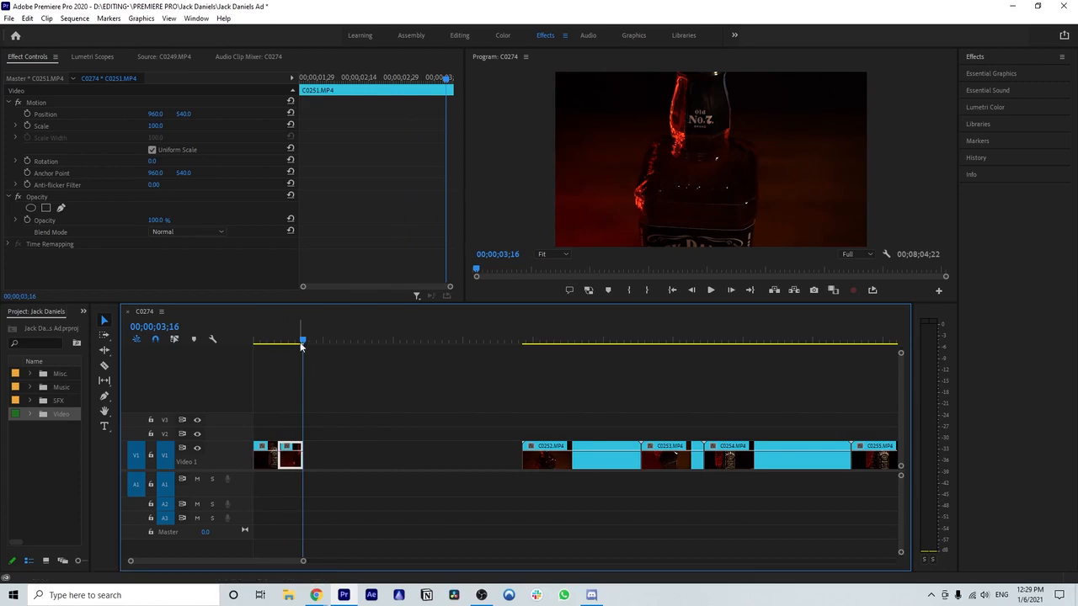
- Play clip C0252.MP4 from its beginning and delete the whole clip from track V1
drag(303, 341, 519, 345)
scroll(529, 380, down, 3)
scroll(445, 411, down, 2)
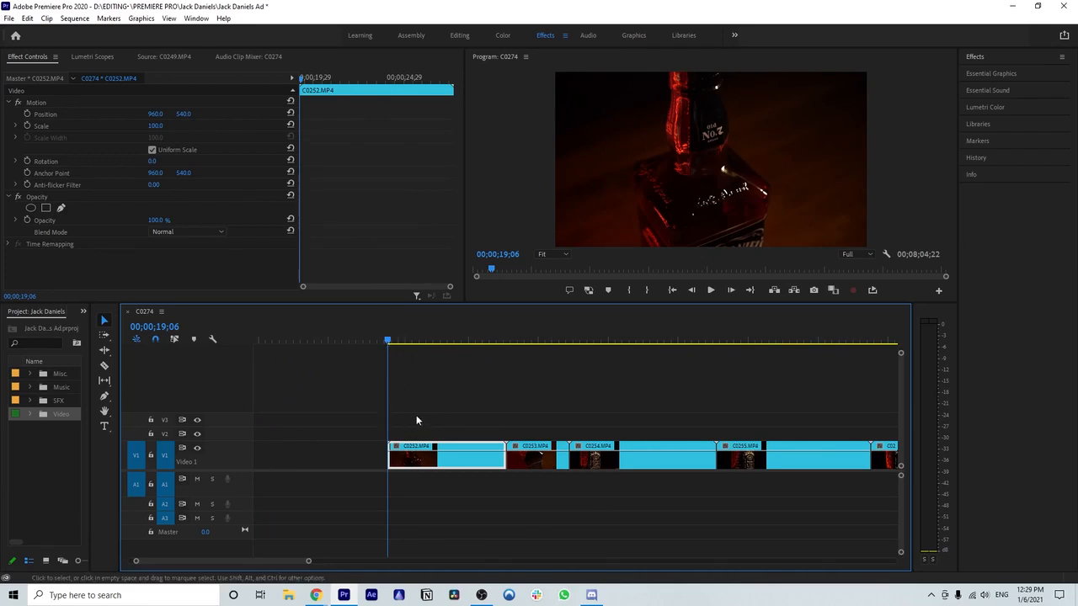
key(space)
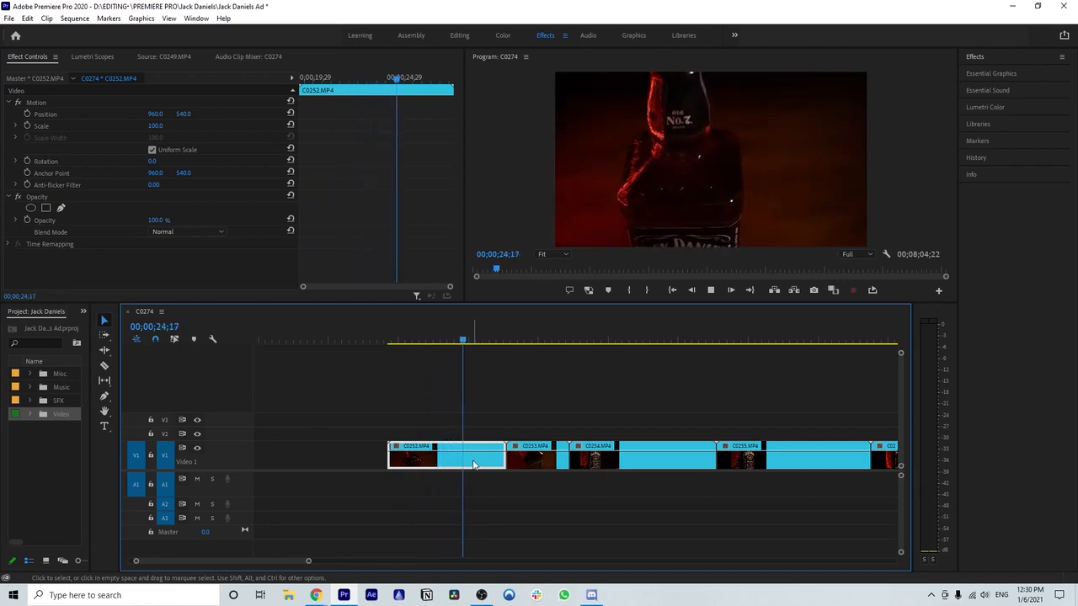
key(space)
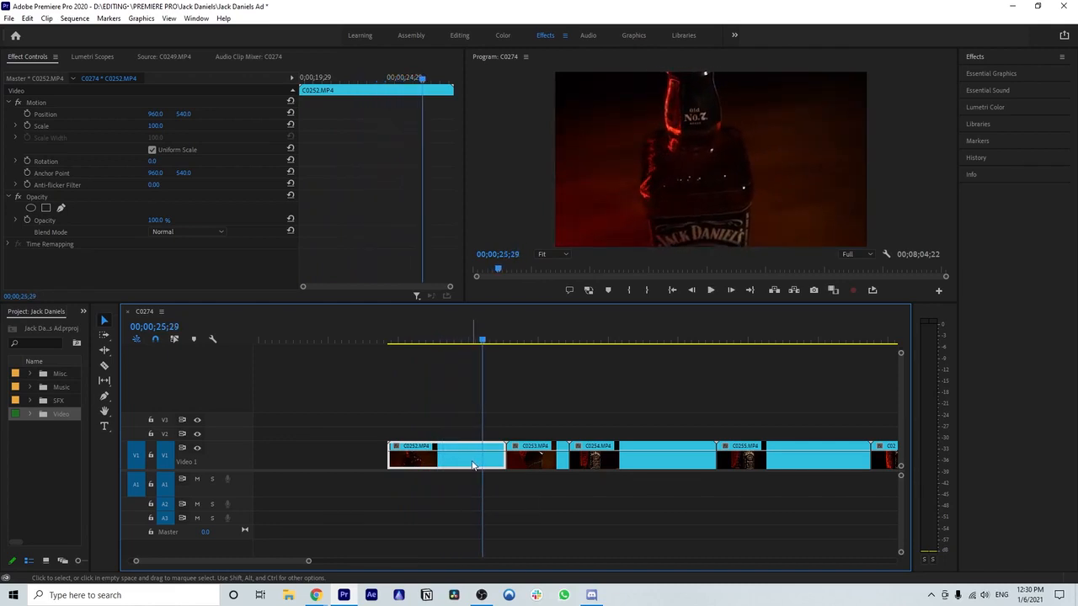
key(Delete)
- Play clip C0253.MP4 from its beginning and scrub on into the start of C0254.MP4
click(530, 457)
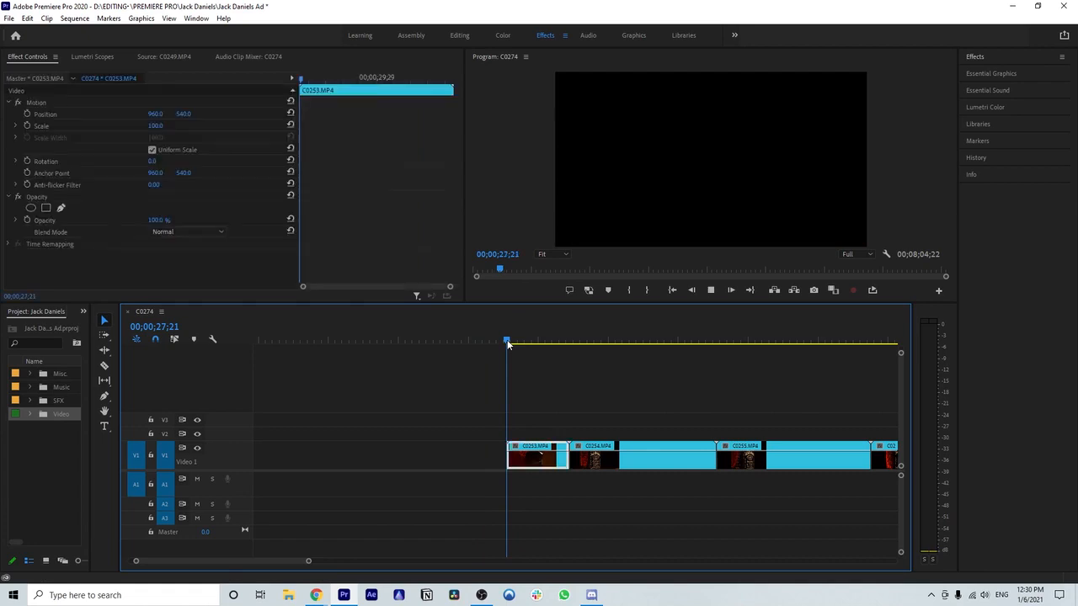
key(space)
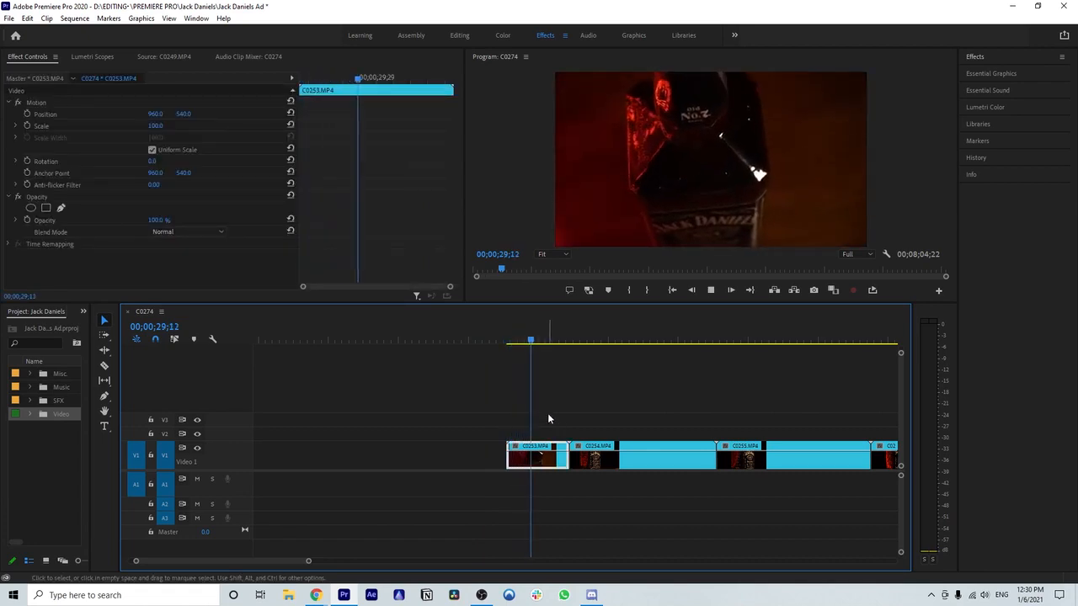
key(space)
scroll(543, 478, down, 1)
scroll(544, 479, down, 1)
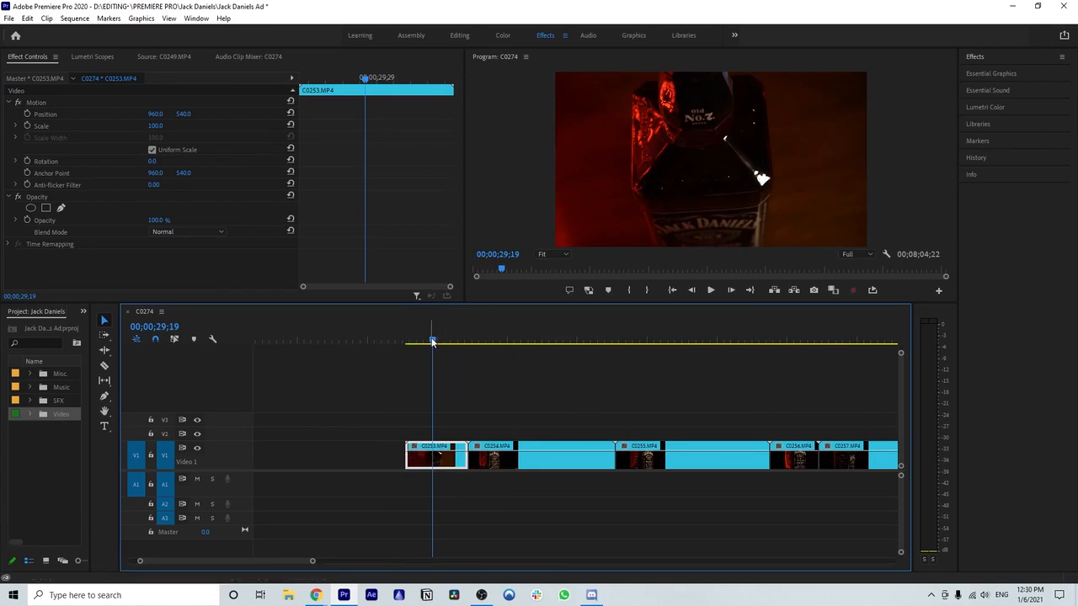
drag(432, 342, 492, 352)
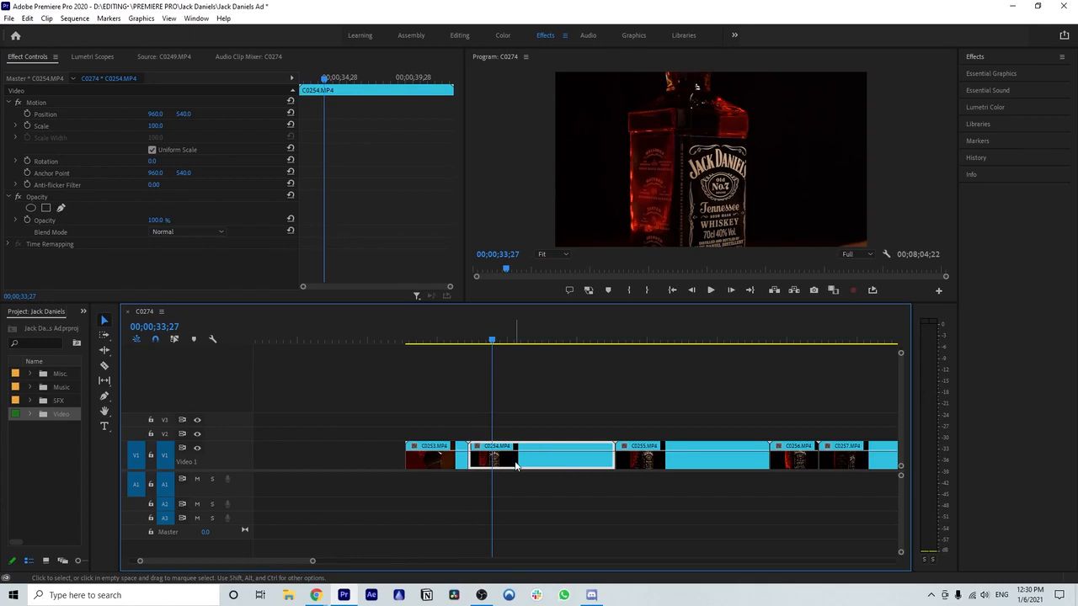
- Move C0254.MP4 up to track V2, switch that track's output off and on, and return the clip to V1
drag(516, 465, 517, 435)
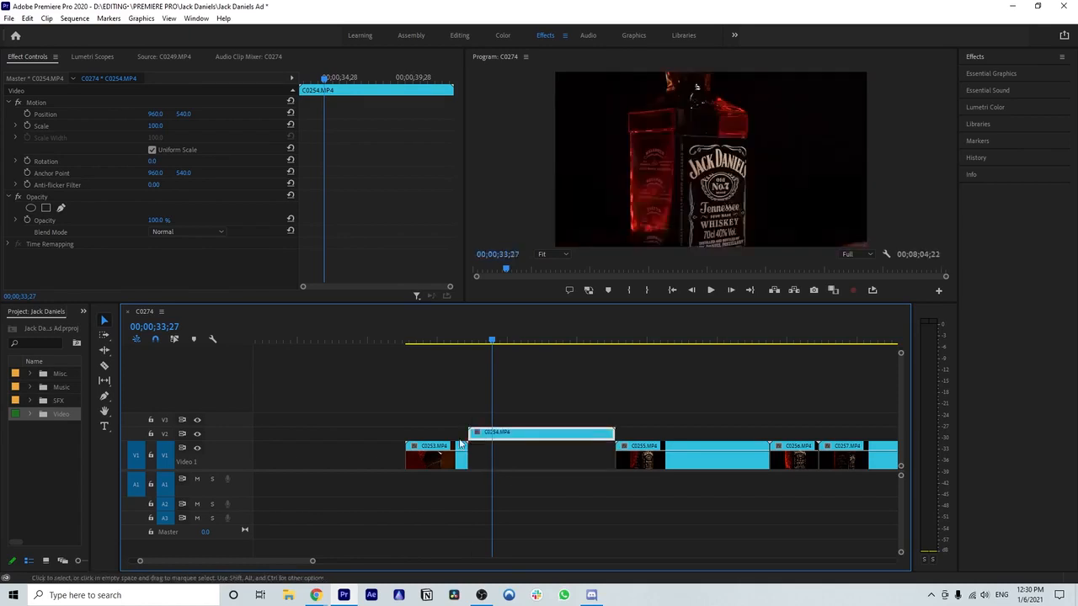
click(198, 433)
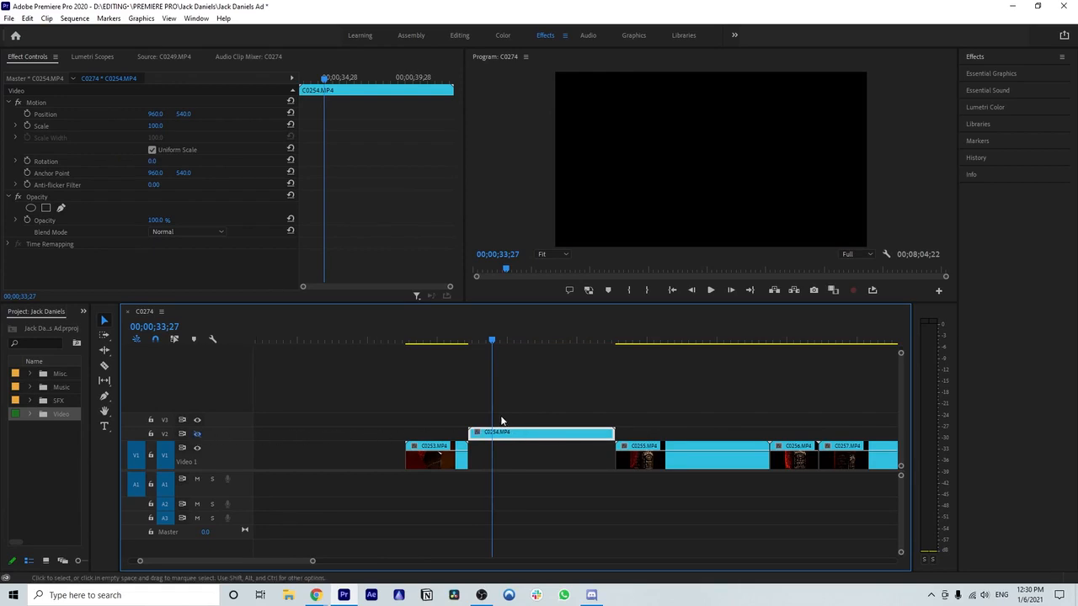
drag(493, 341, 468, 370)
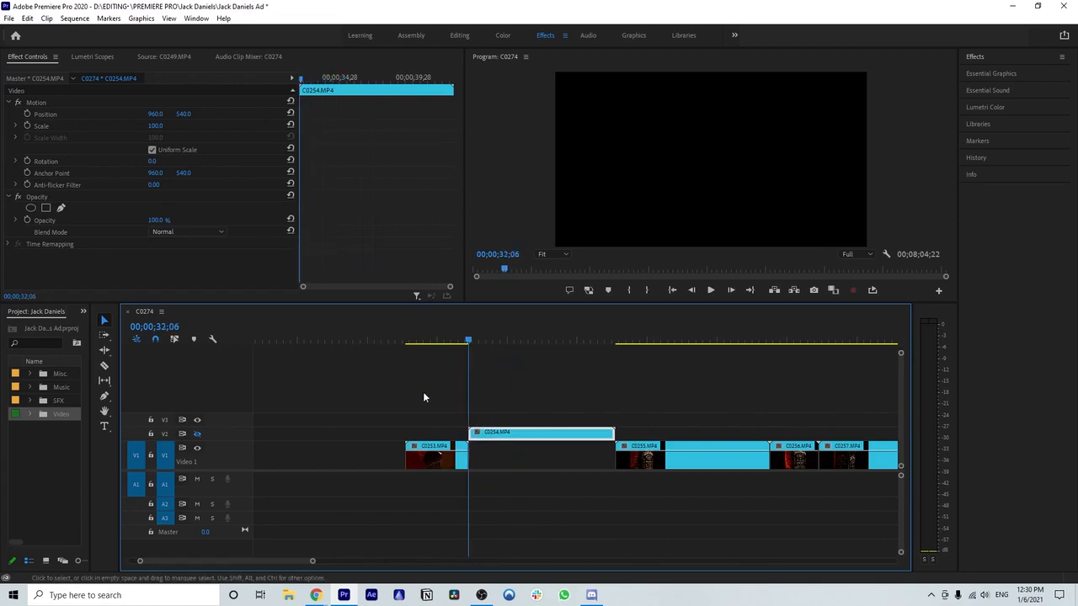
click(197, 433)
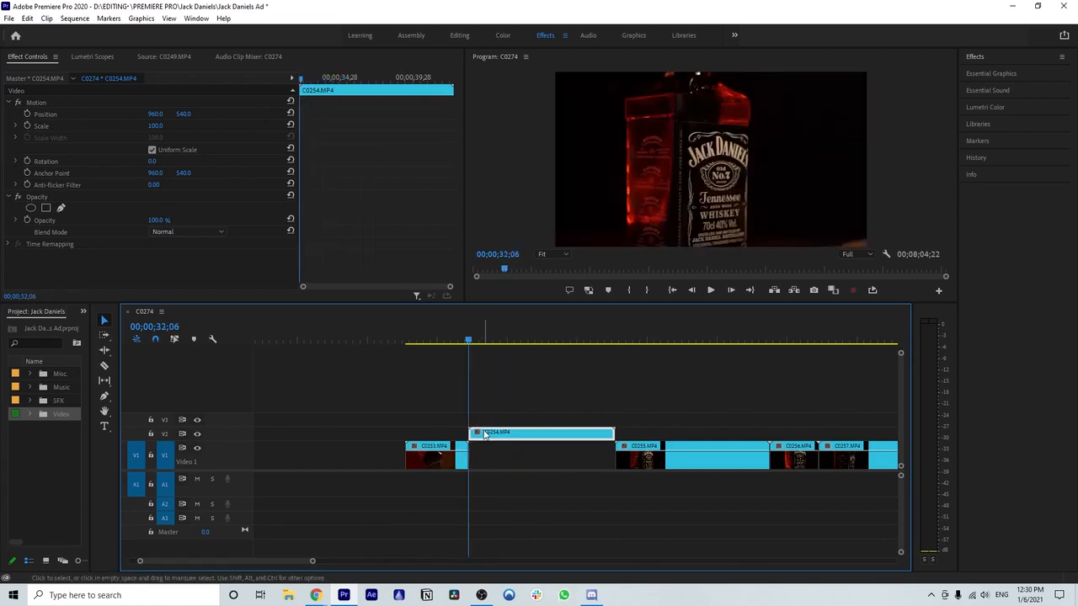
drag(498, 435, 497, 455)
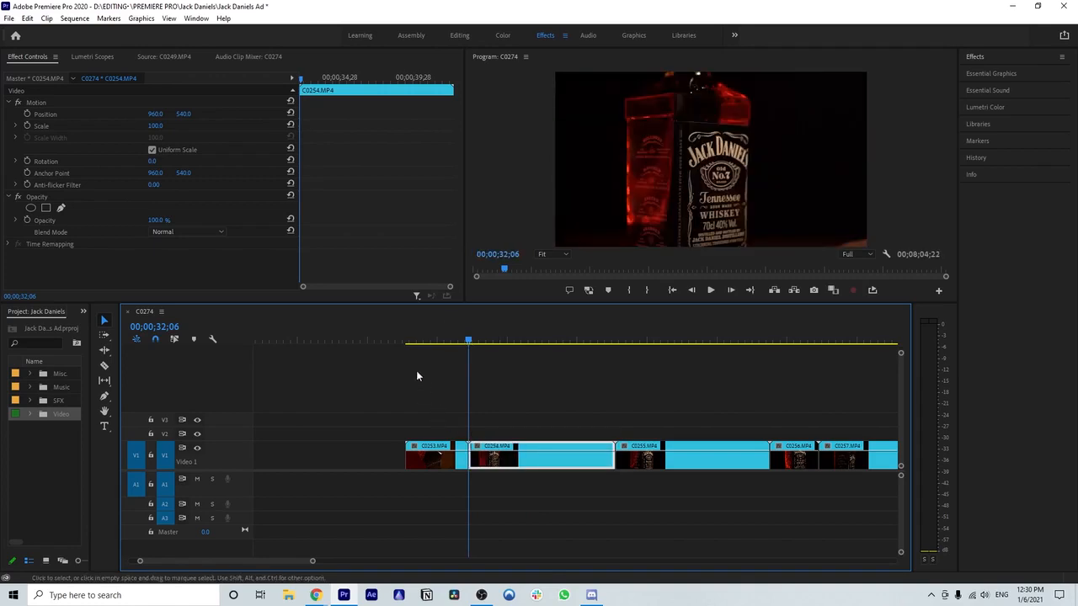
- Play C0253.MP4 from its beginning to find where the usable shot starts and split it at 00;00;29;15
click(408, 346)
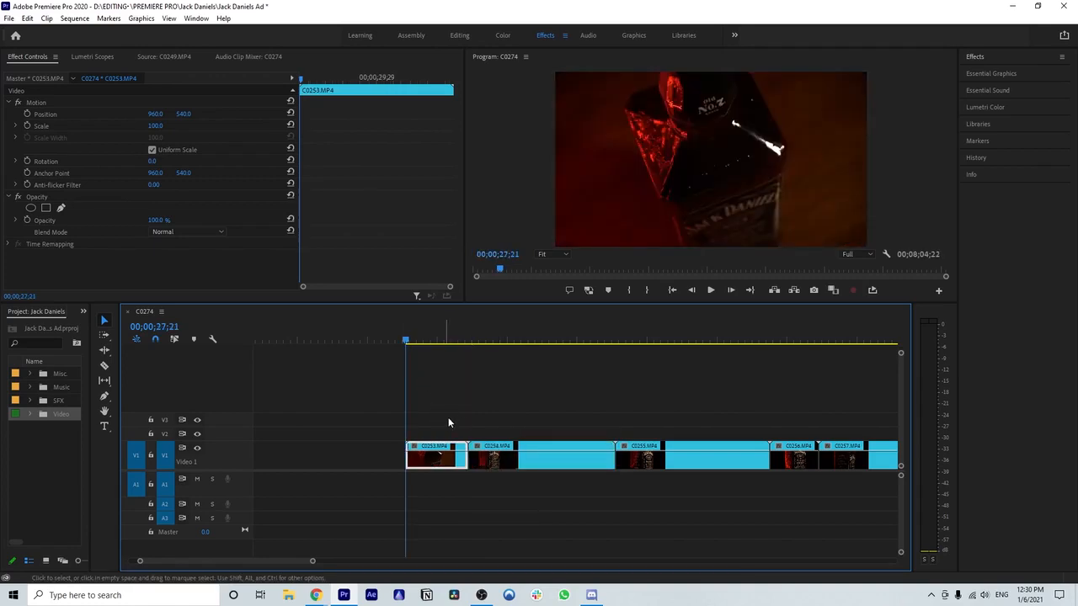
key(space)
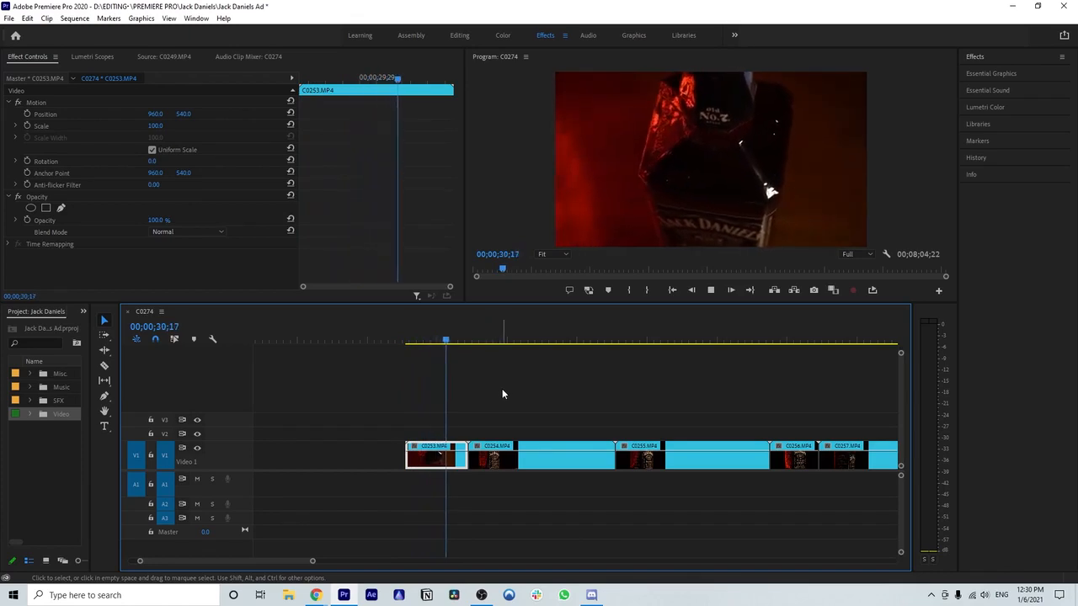
key(space)
drag(460, 341, 423, 343)
key(space)
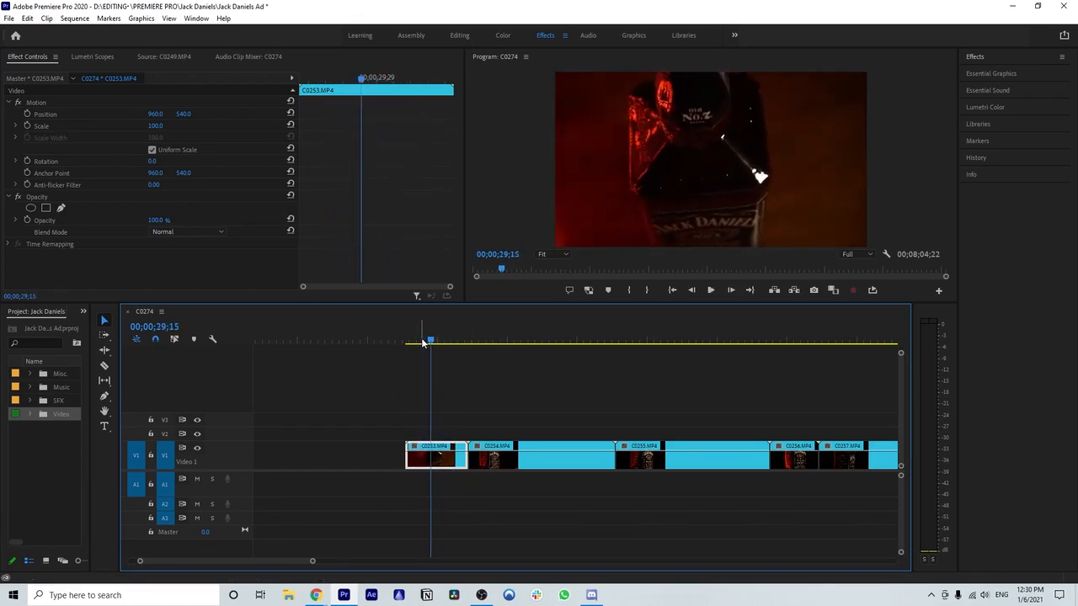
key(c)
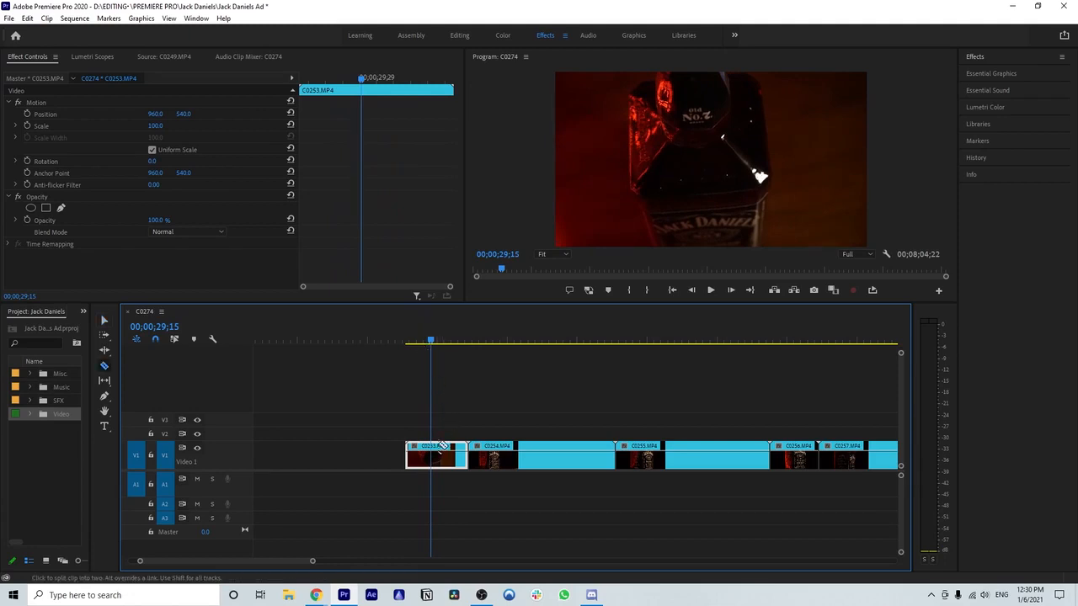
click(434, 457)
- Play on through C0253.MP4 to find where the usable shot ends and split it at 00;00;30;20
key(space)
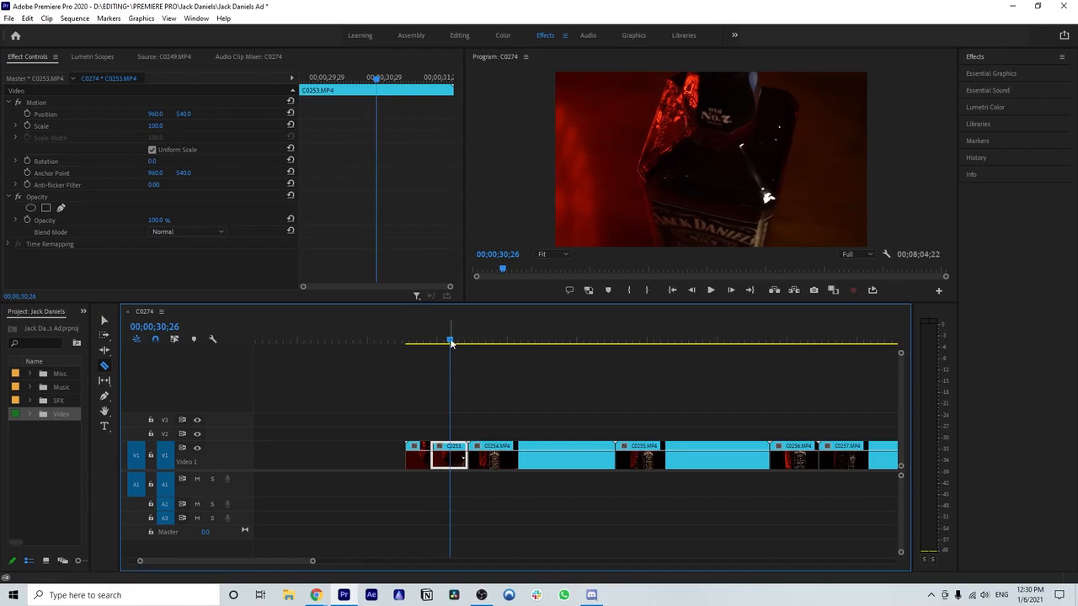
drag(450, 341, 439, 343)
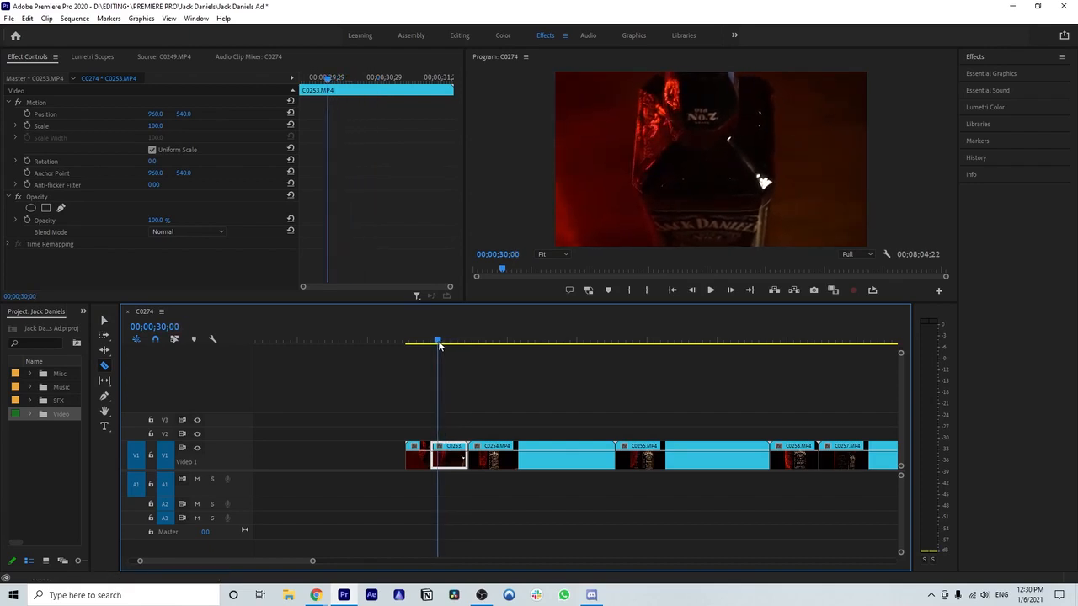
key(space)
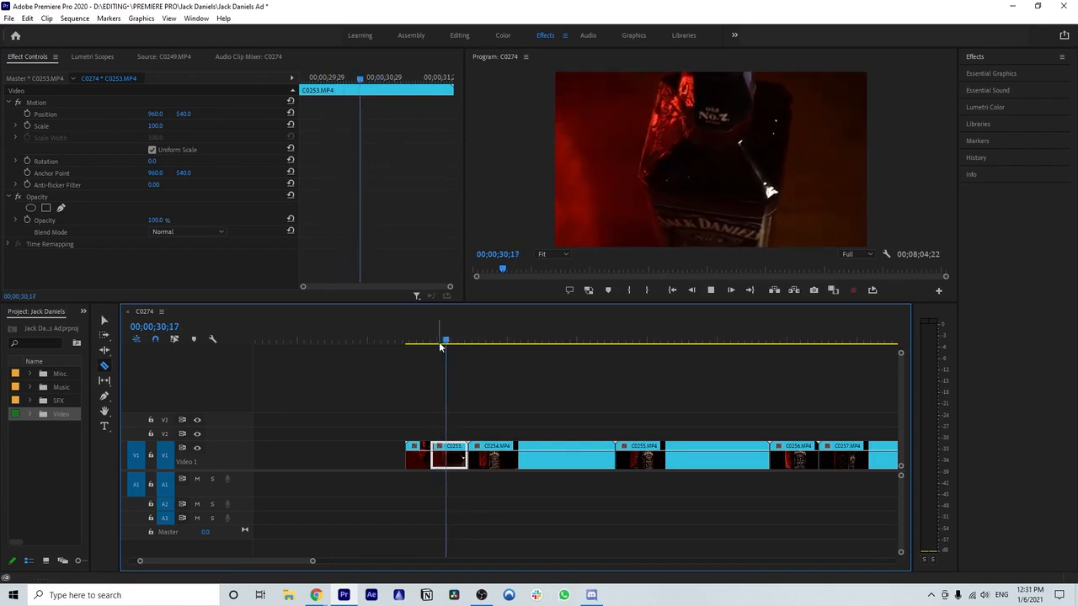
mouse_move(446, 344)
mouse_down()
mouse_move(433, 344)
mouse_move(443, 349)
mouse_up()
key(space)
key(space)
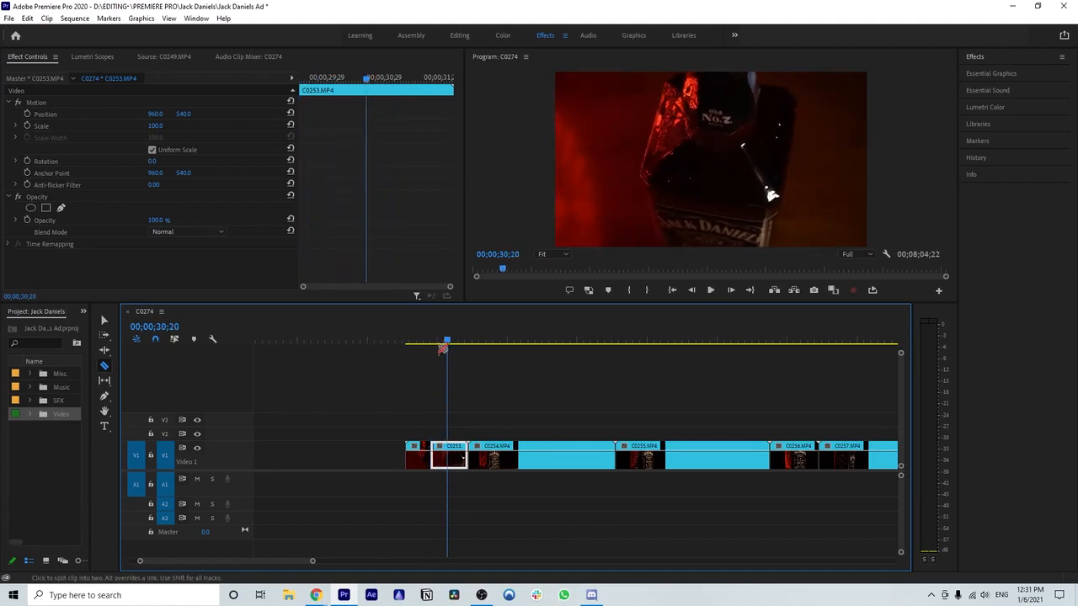
click(452, 451)
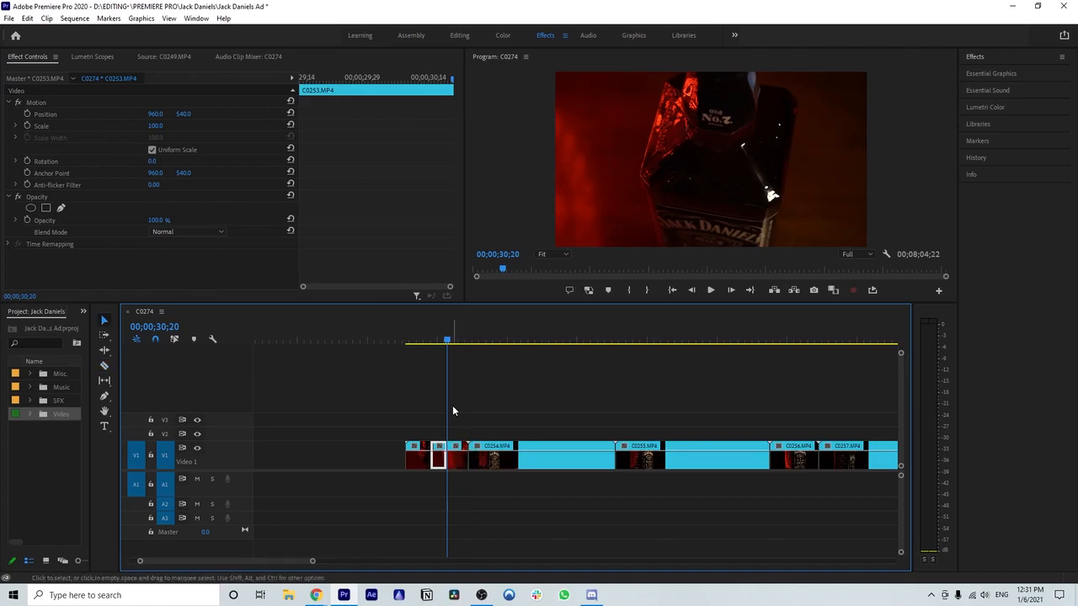
- Delete the pieces of C0253.MP4 before 00;00;29;15 and after 00;00;30;20, and play back the kept piece
key(space)
click(456, 459)
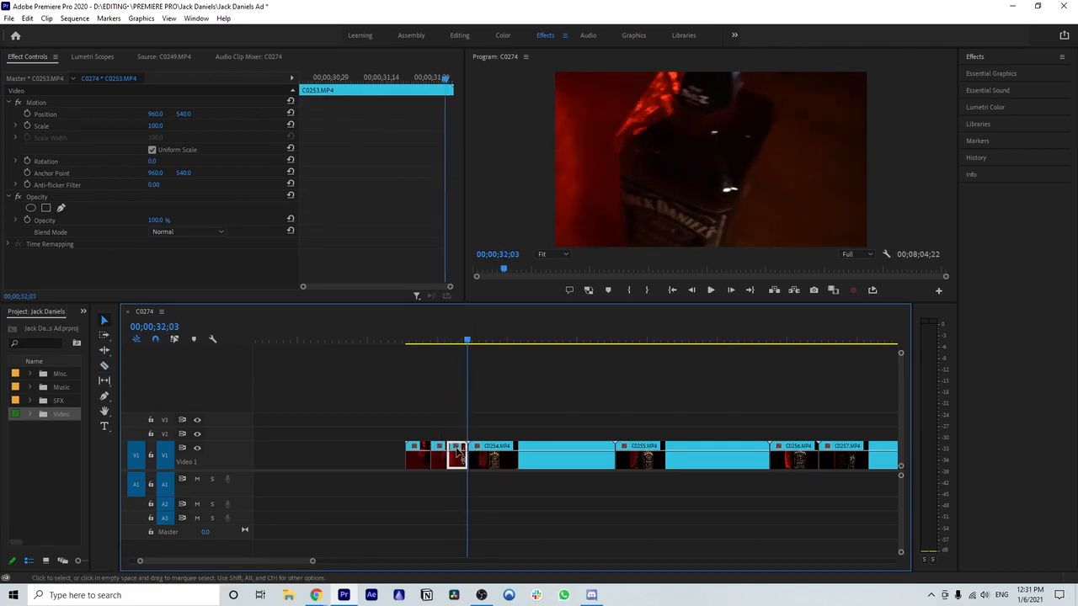
key(Delete)
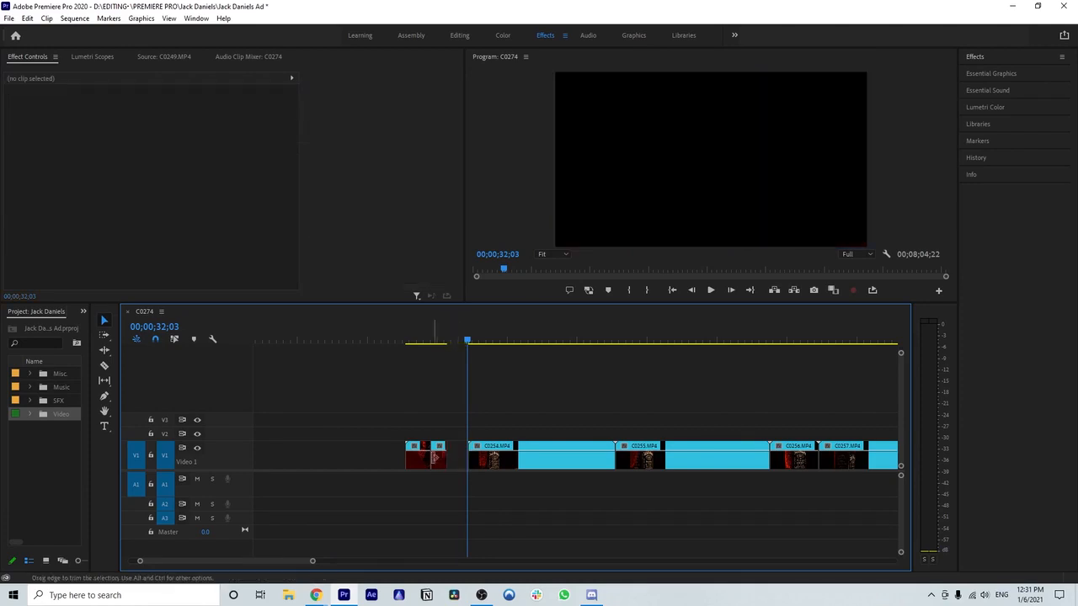
key(Delete)
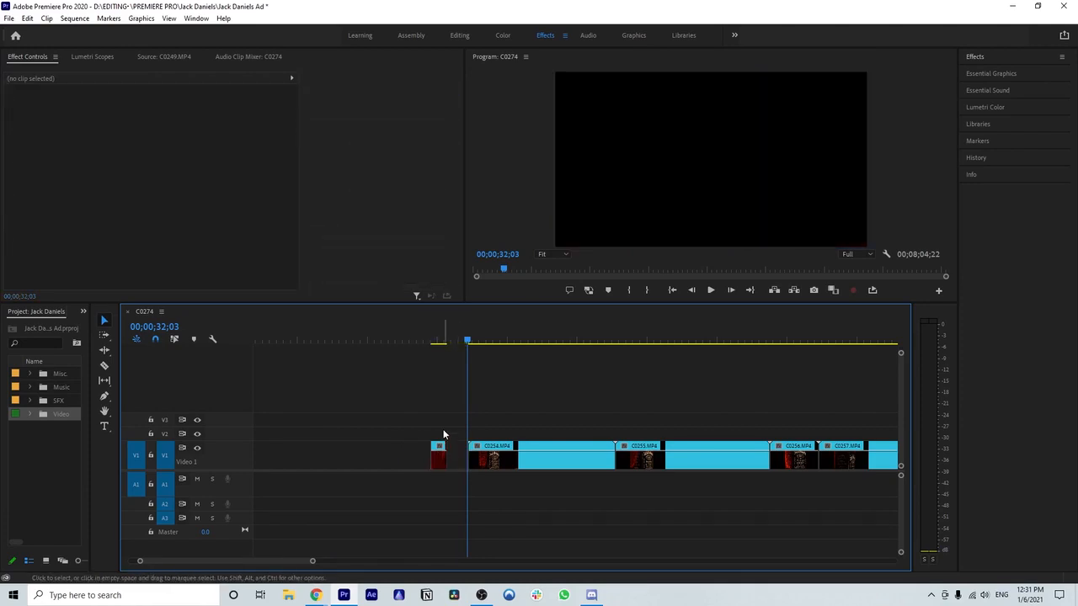
click(432, 345)
key(space)
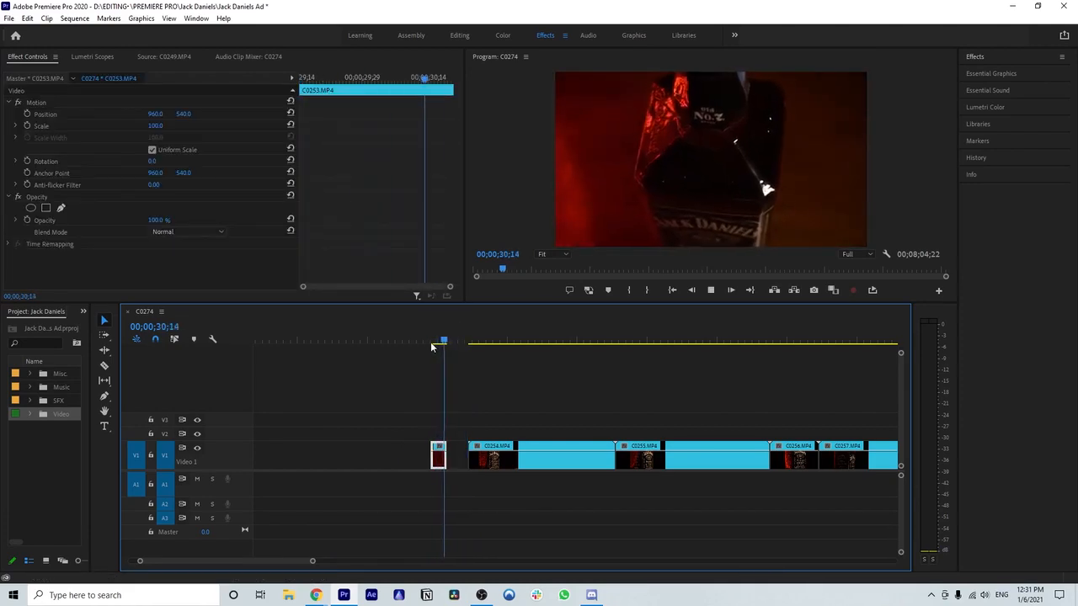
key(space)
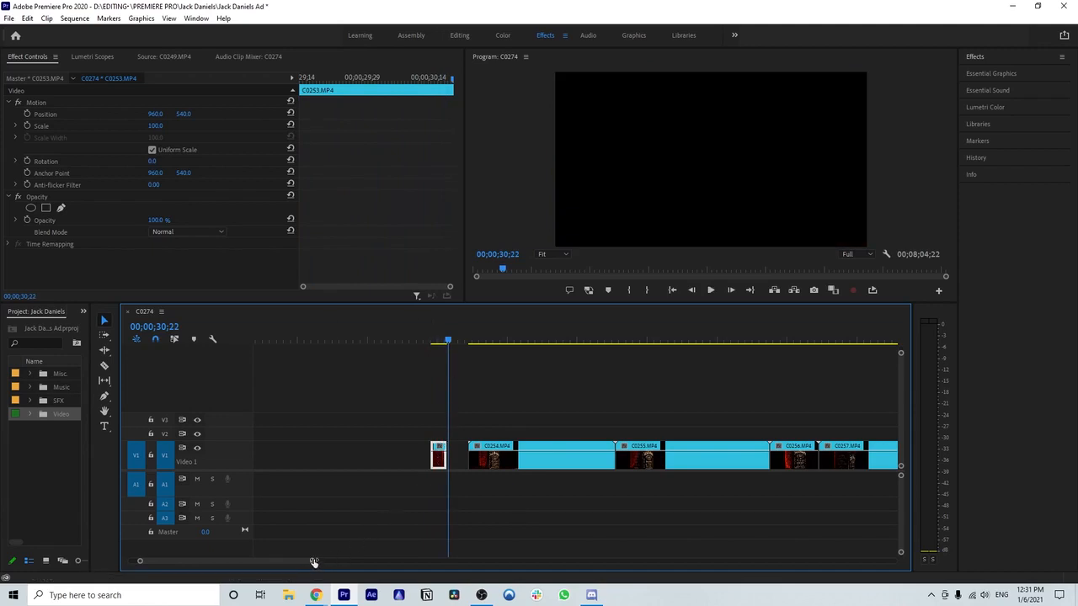
- Close the gap between the kept C0251.MP4 and C0253.MP4 pieces on track V1
drag(313, 562, 358, 562)
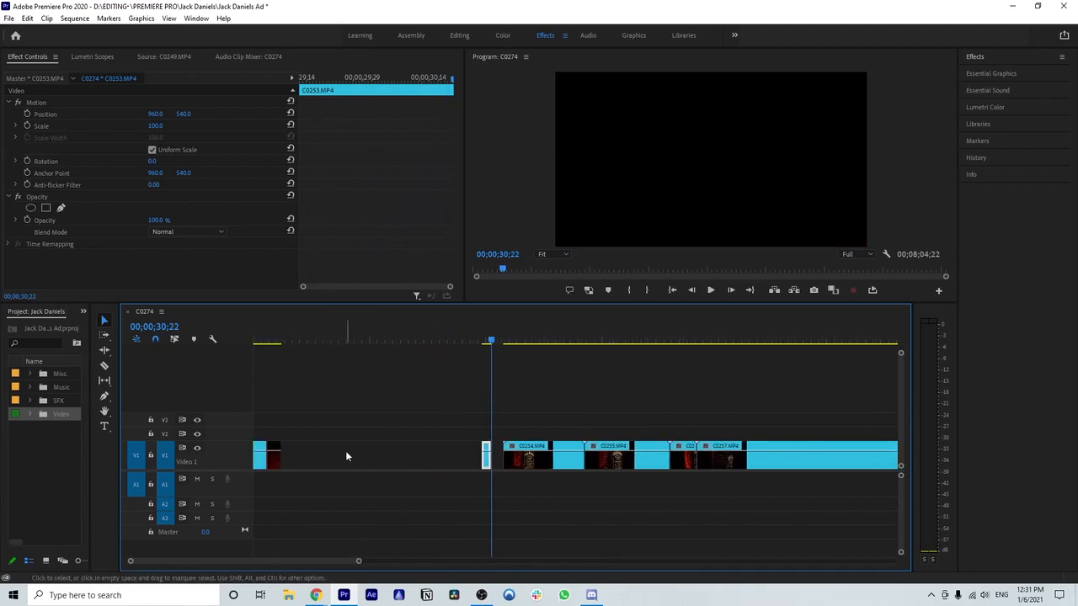
click(346, 455)
key(Delete)
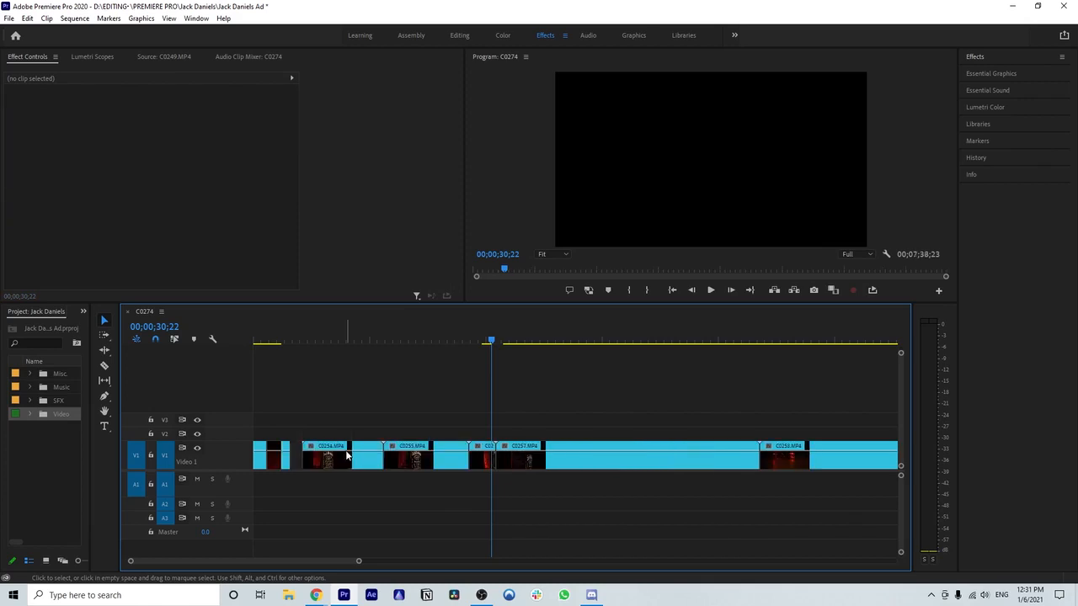
drag(364, 561, 300, 561)
scroll(375, 513, up, 2)
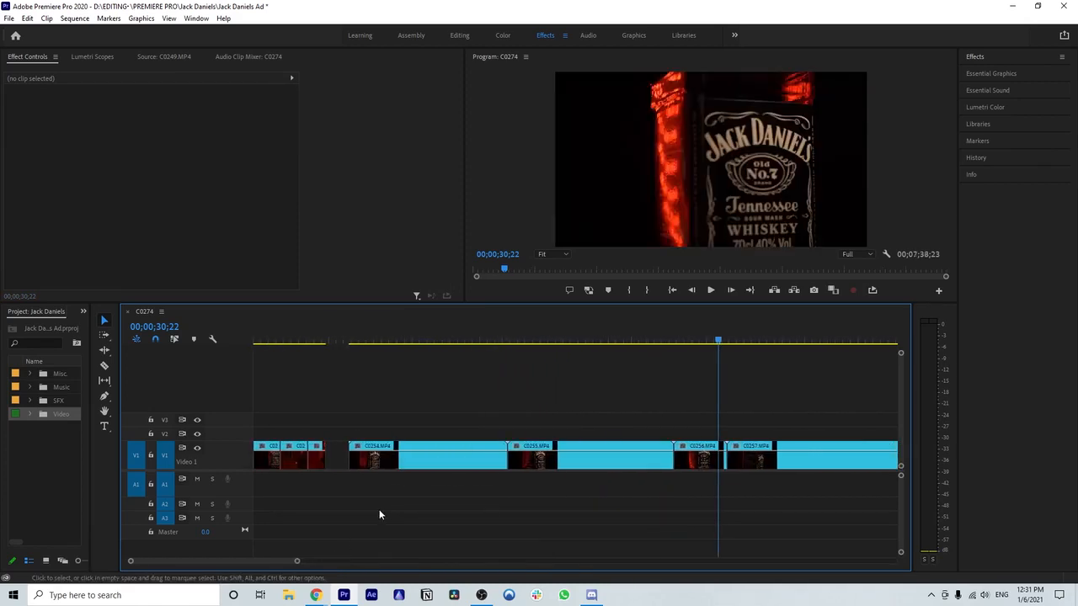
- Place the playhead at the start of C0254.MP4 at 00;00;06;09 and inspect the surrounding clips at different timeline zoom levels
click(352, 345)
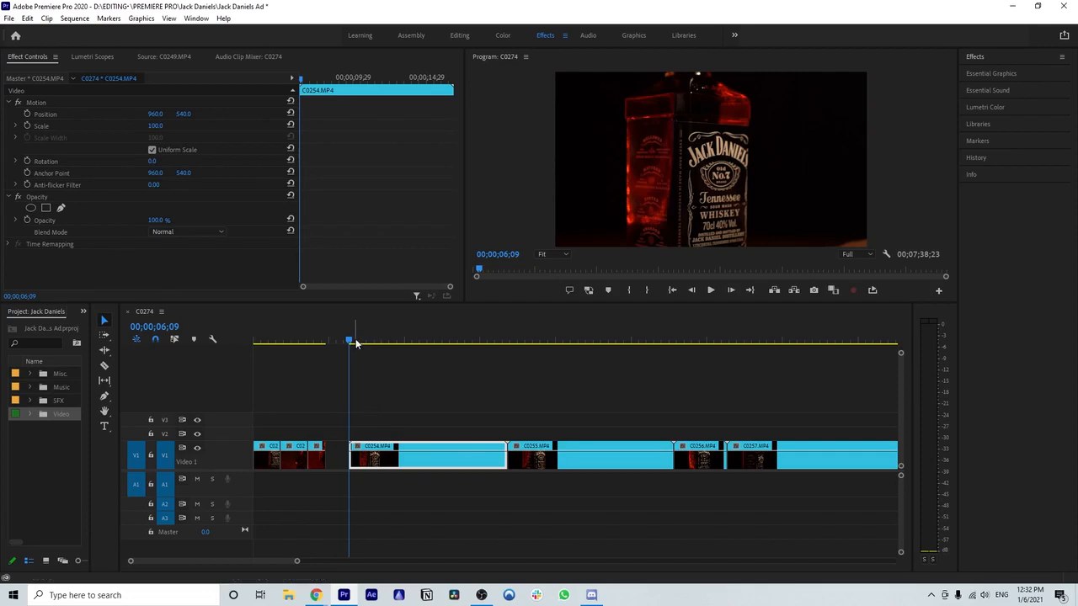
drag(349, 342, 348, 342)
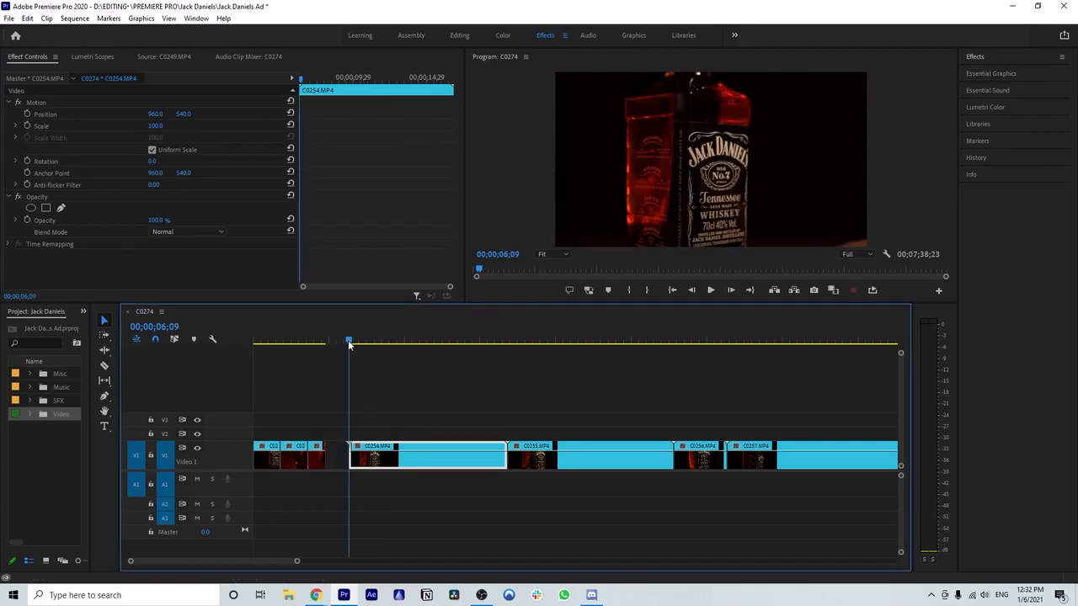
drag(298, 563, 475, 544)
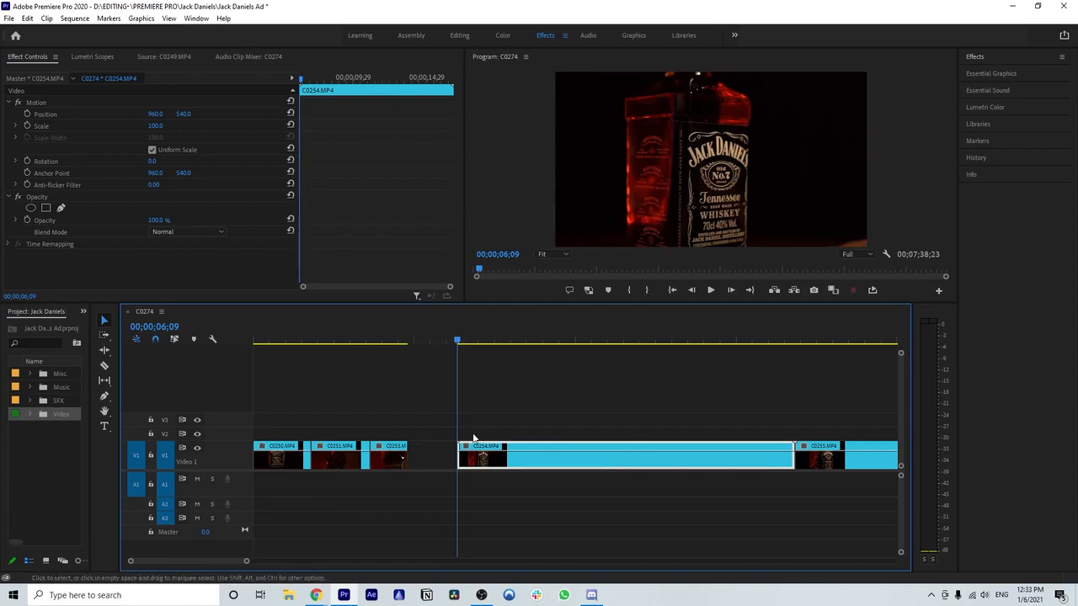
drag(247, 563, 665, 576)
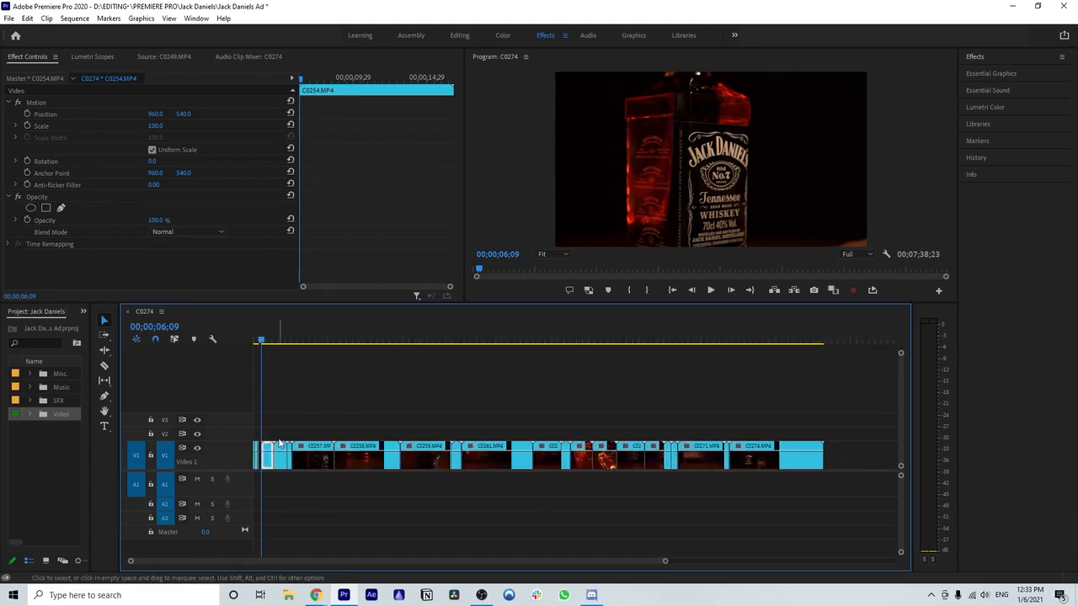
drag(262, 342, 261, 371)
drag(665, 563, 446, 565)
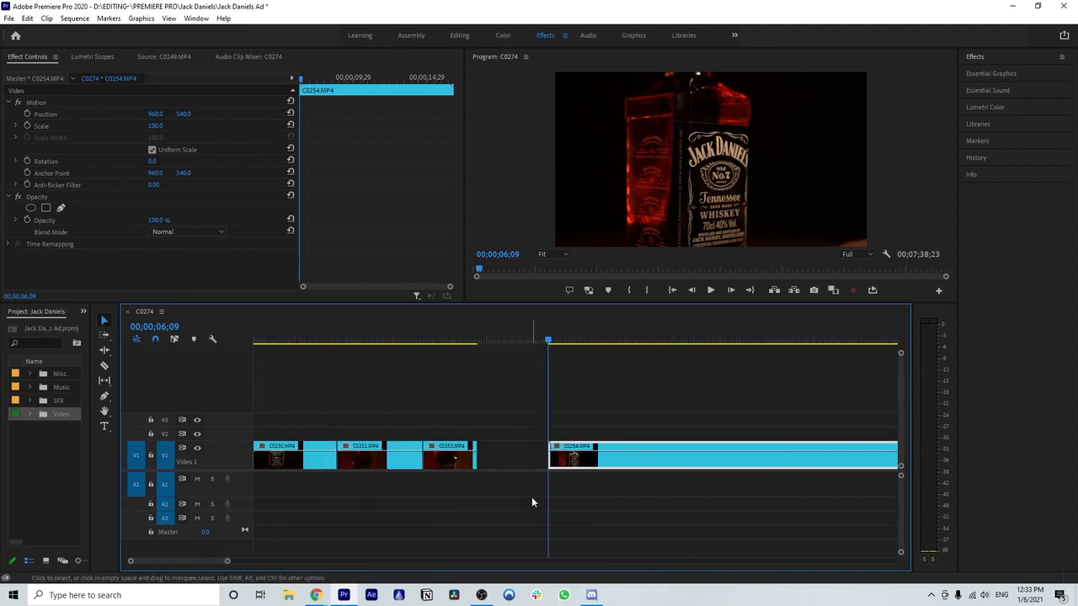
scroll(511, 495, down, 2)
scroll(511, 497, down, 2)
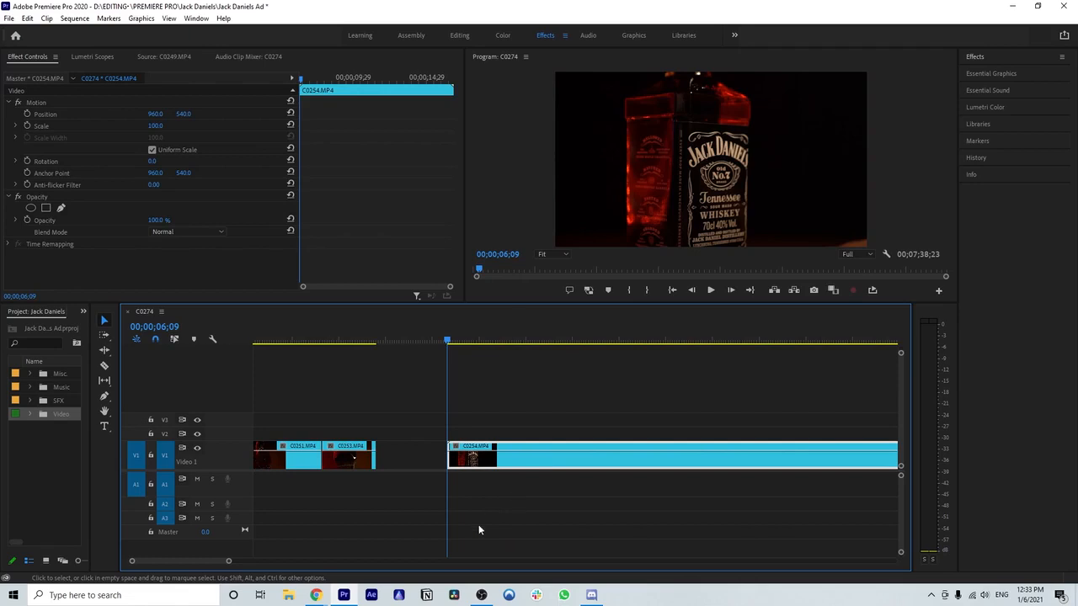
mouse_move(228, 561)
mouse_down()
mouse_move(251, 561)
mouse_move(229, 562)
mouse_up()
scroll(470, 497, down, 5)
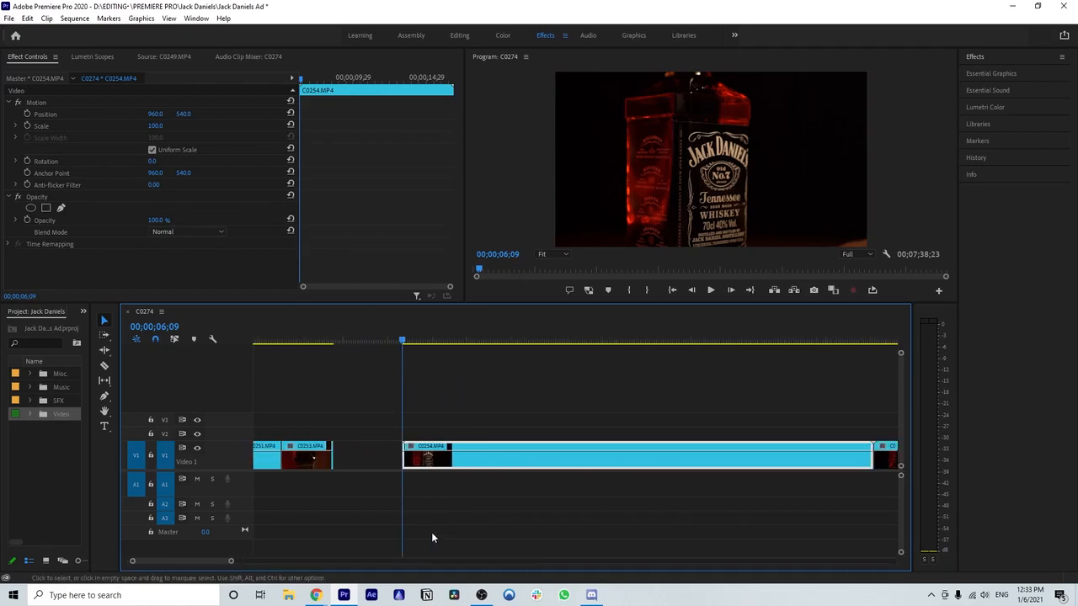
scroll(231, 564, down, 4)
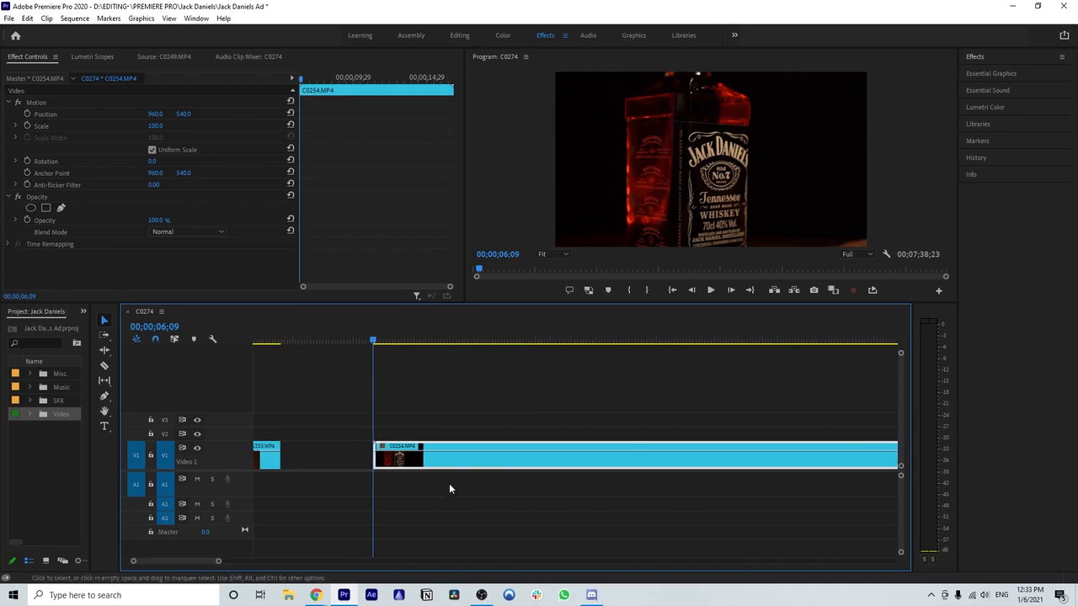
- Play through C0254.MP4 and replay its second half from about 00;00;14;06 to judge whether the shot is usable
drag(221, 562, 246, 561)
key(space)
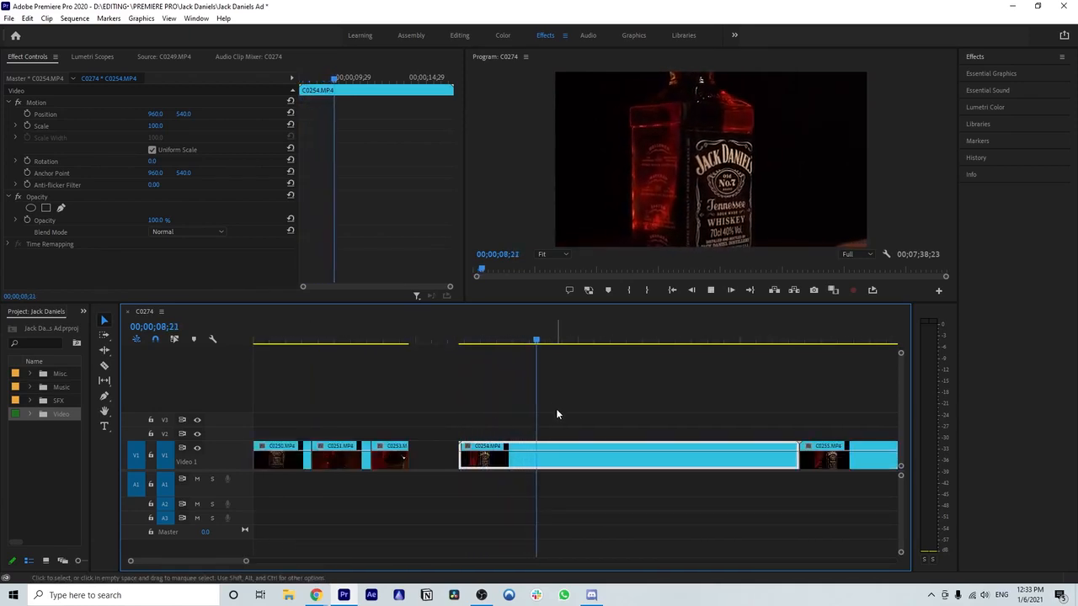
key(space)
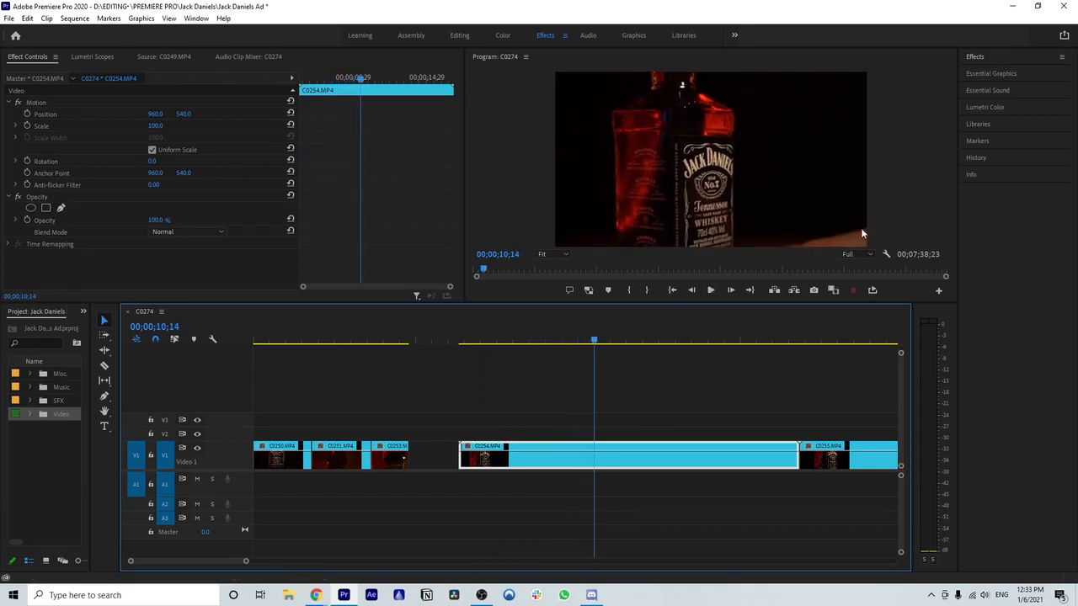
key(space)
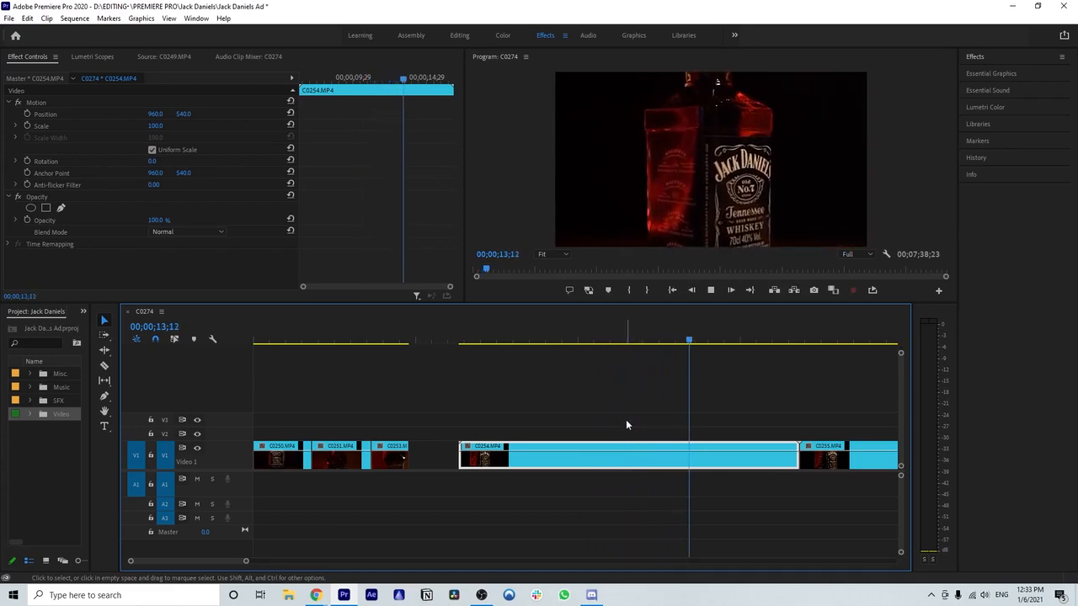
drag(722, 341, 656, 347)
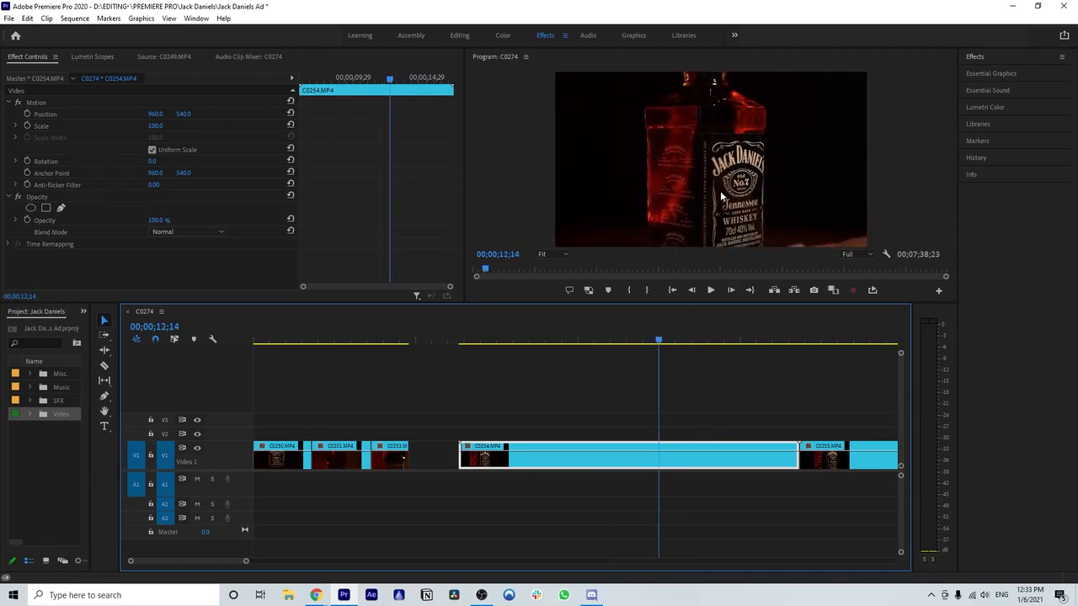
key(space)
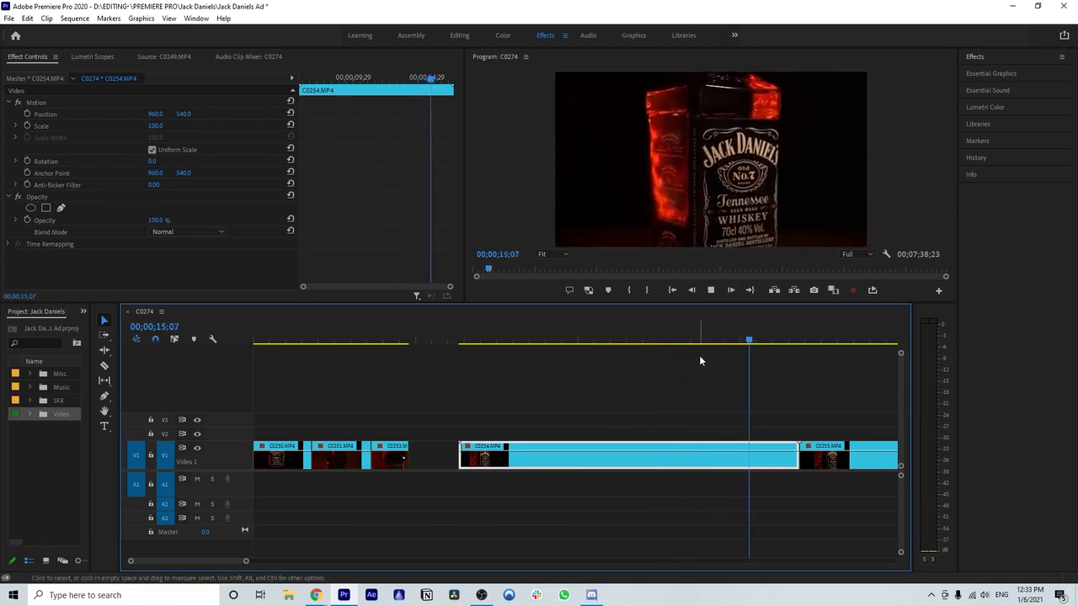
drag(773, 343, 699, 345)
key(space)
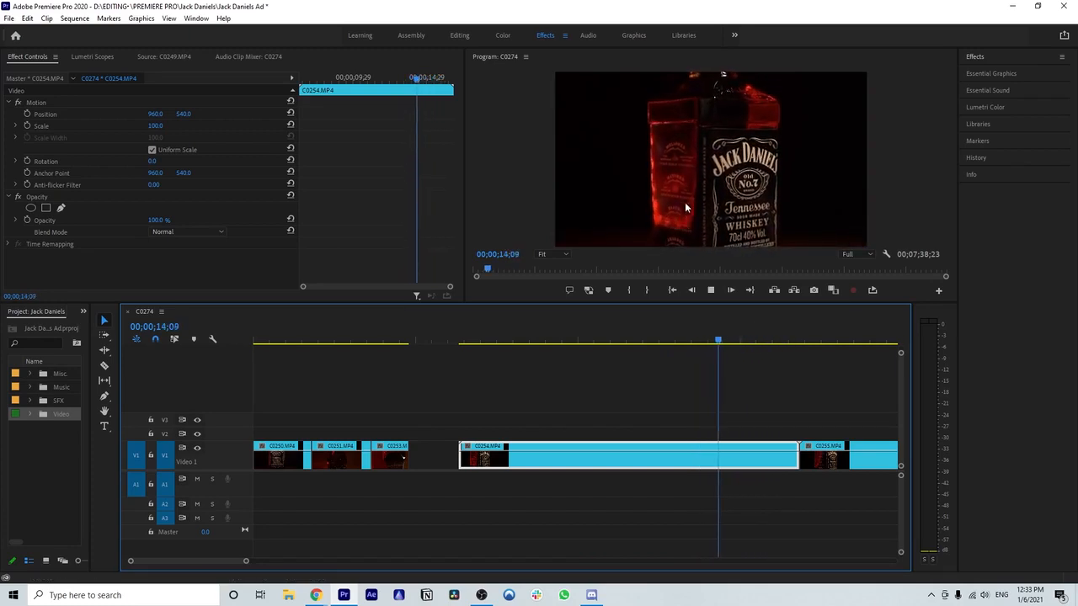
key(space)
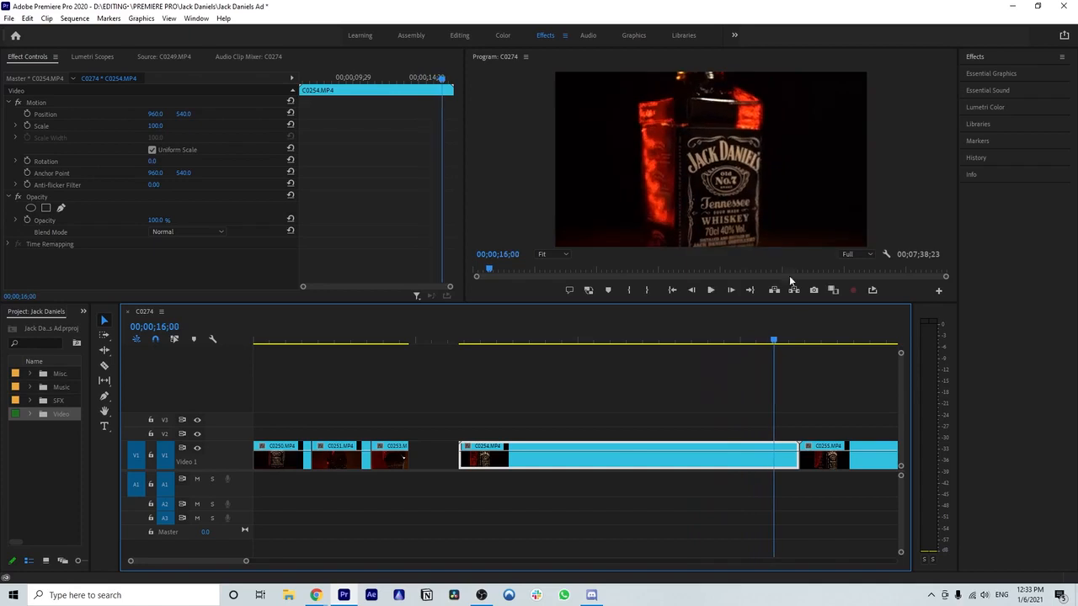
drag(774, 342, 715, 343)
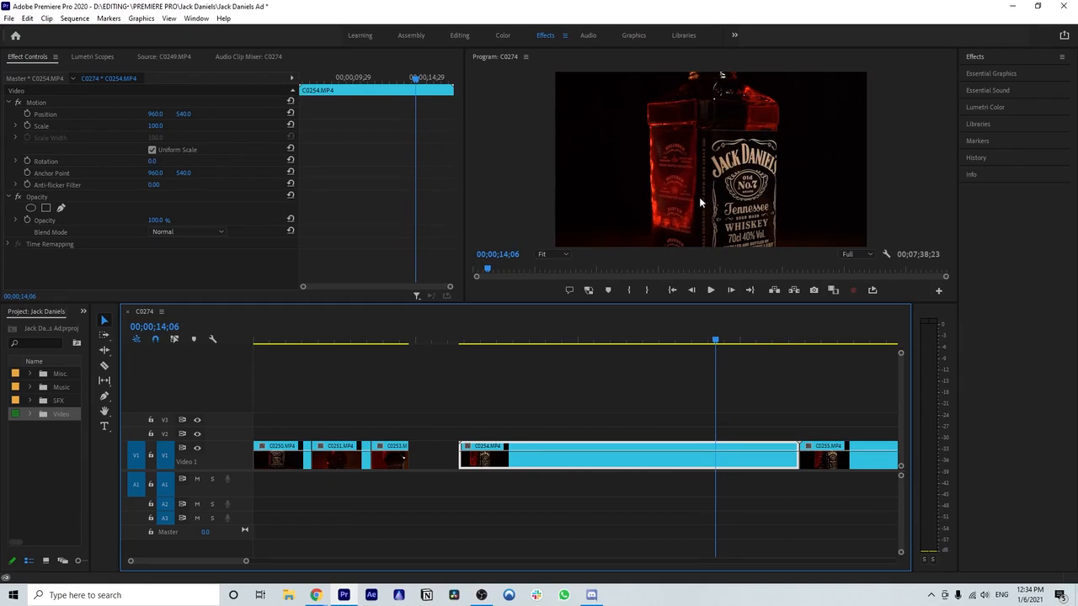
key(space)
key(space)
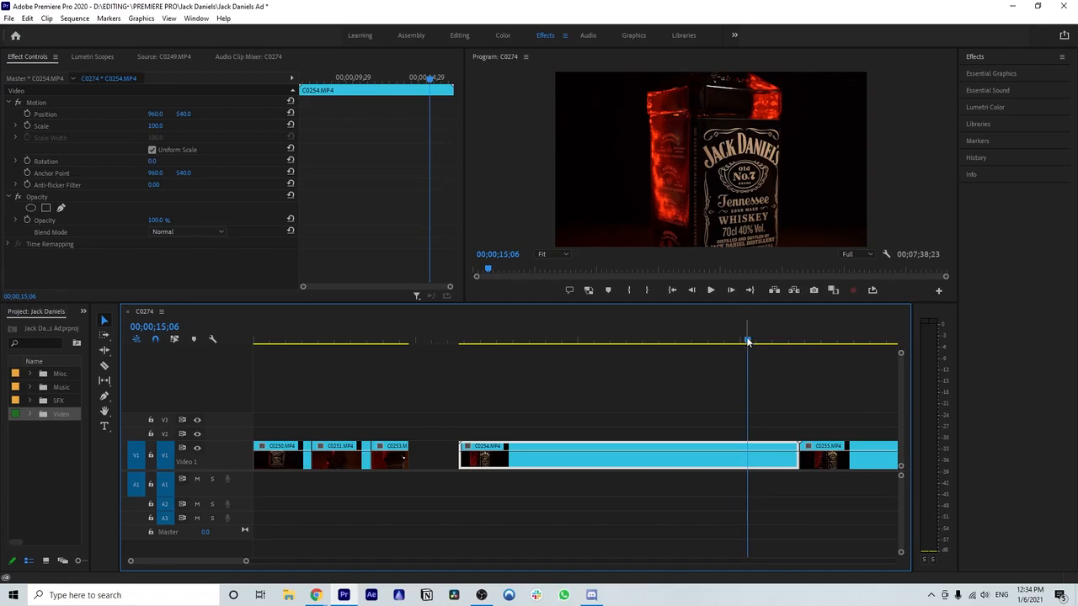
- Mark the range of C0254.MP4 with an In point at 00;00;06;09 and an Out point at 00;00;16;24
drag(748, 340, 463, 350)
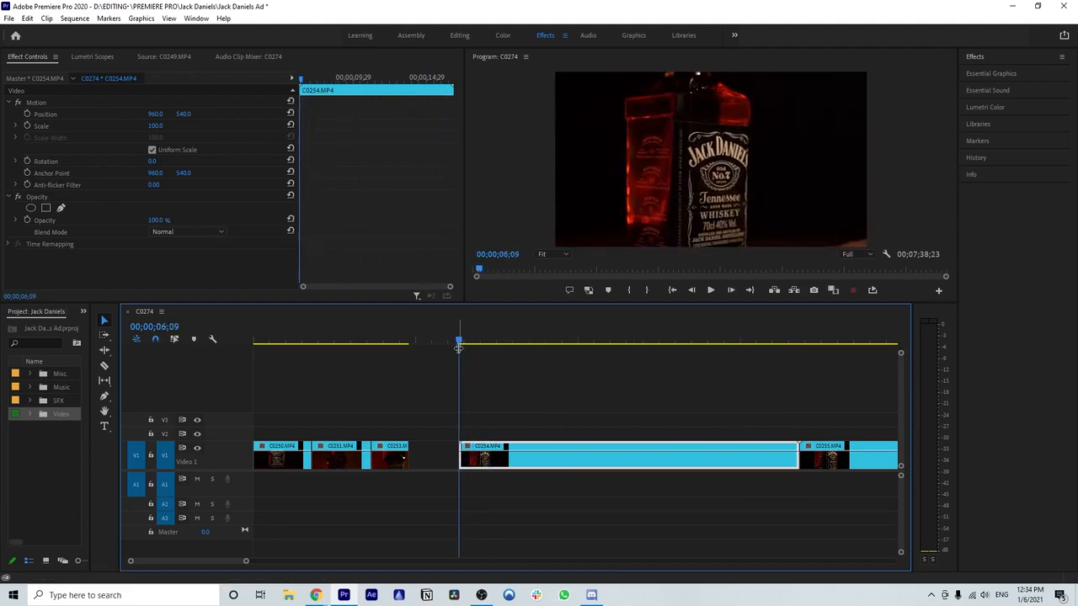
key(i)
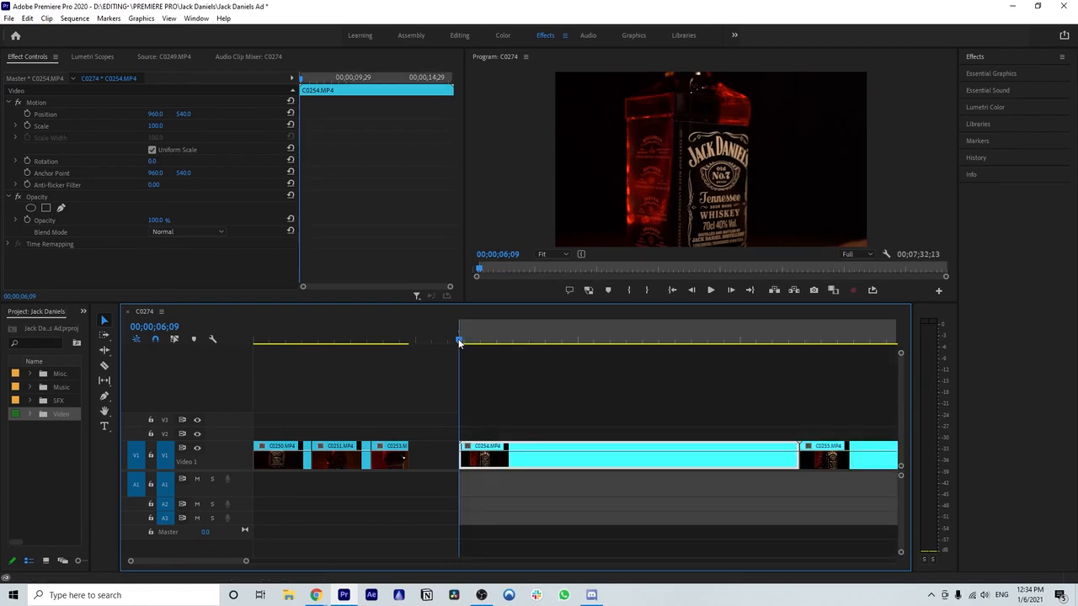
drag(459, 347, 797, 346)
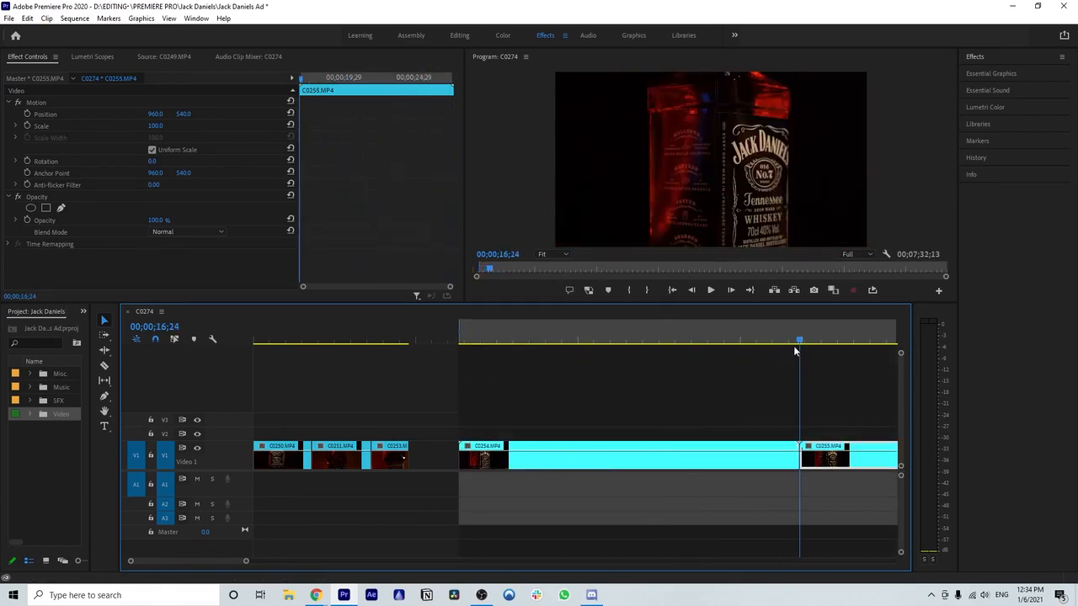
key(o)
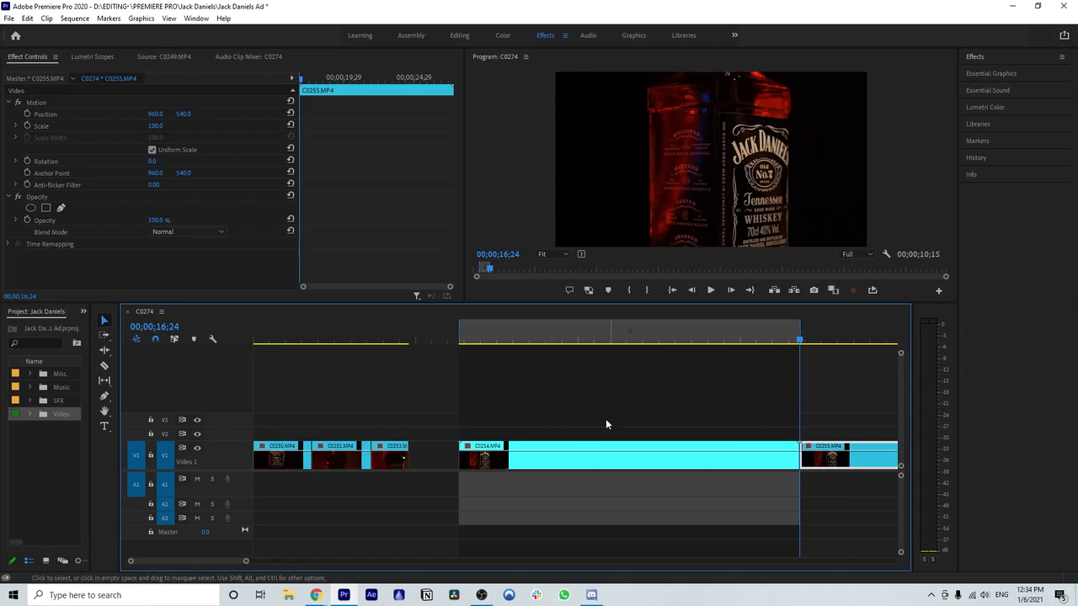
- Render the marked range from In to Out, and clear both the In and Out points
click(75, 19)
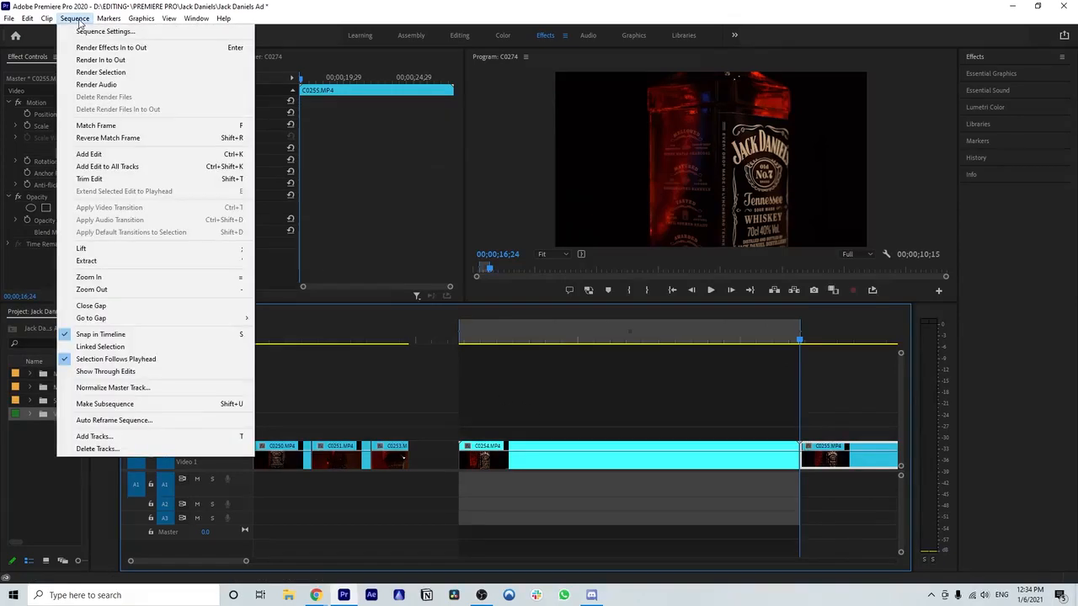
click(101, 59)
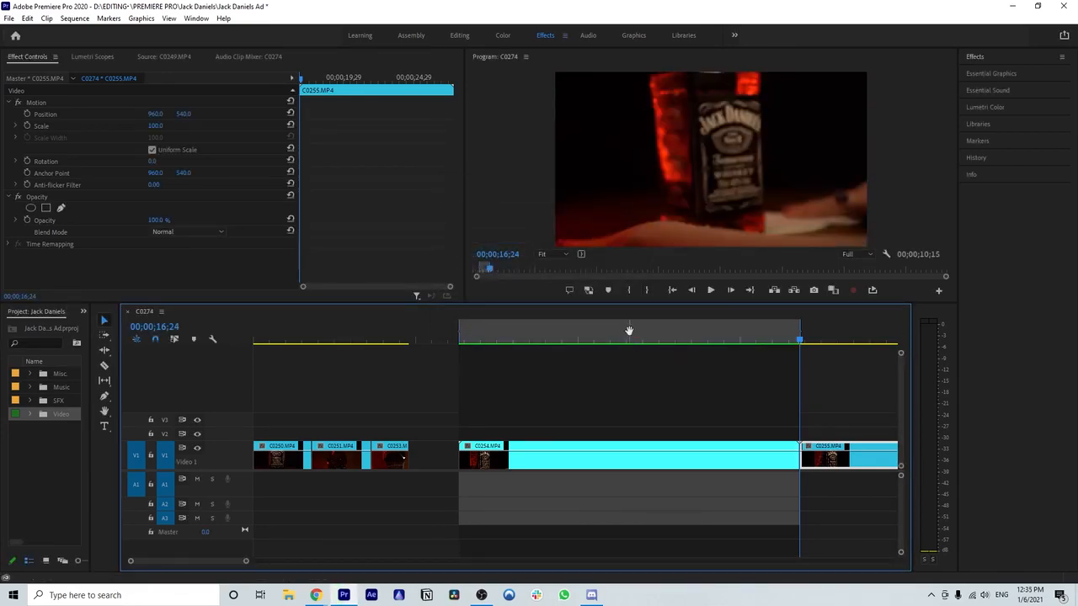
right_click(629, 331)
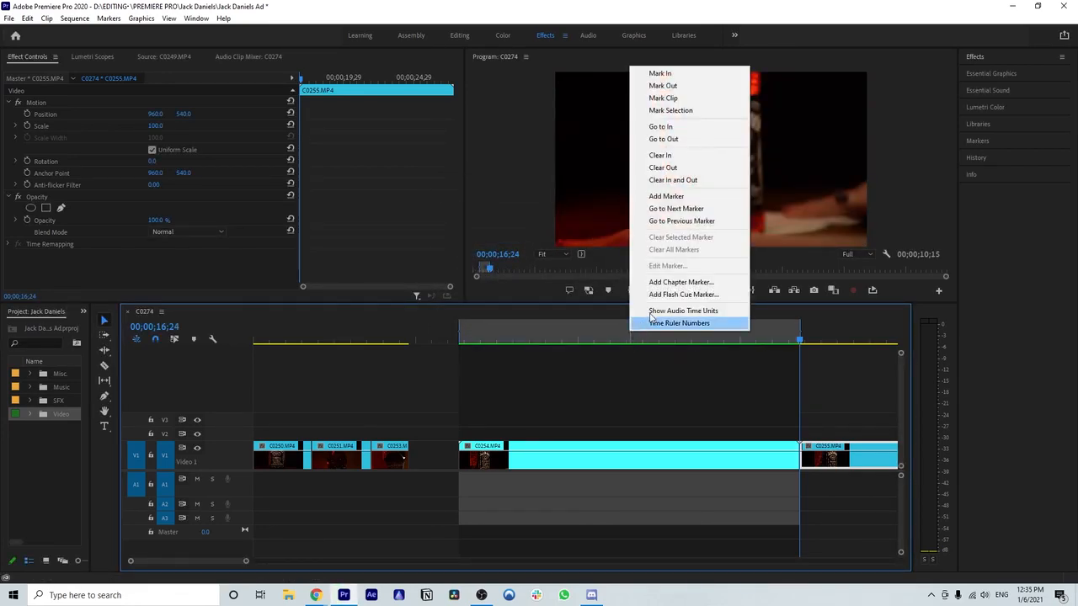
click(678, 180)
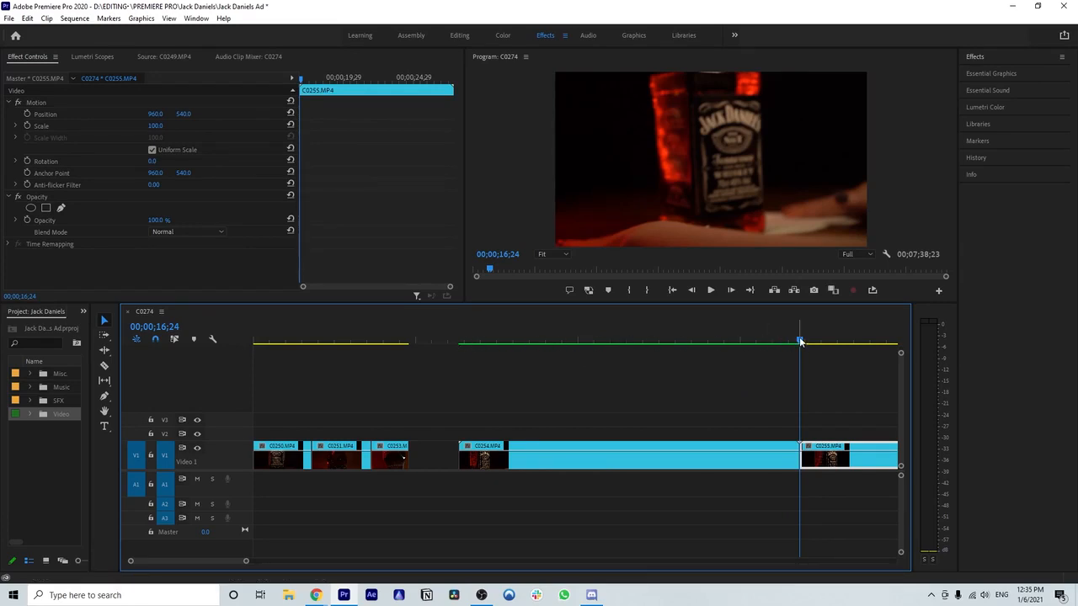
- Play back the second half of the rendered C0254.MP4 twice to check the bottle shot
drag(801, 342, 648, 347)
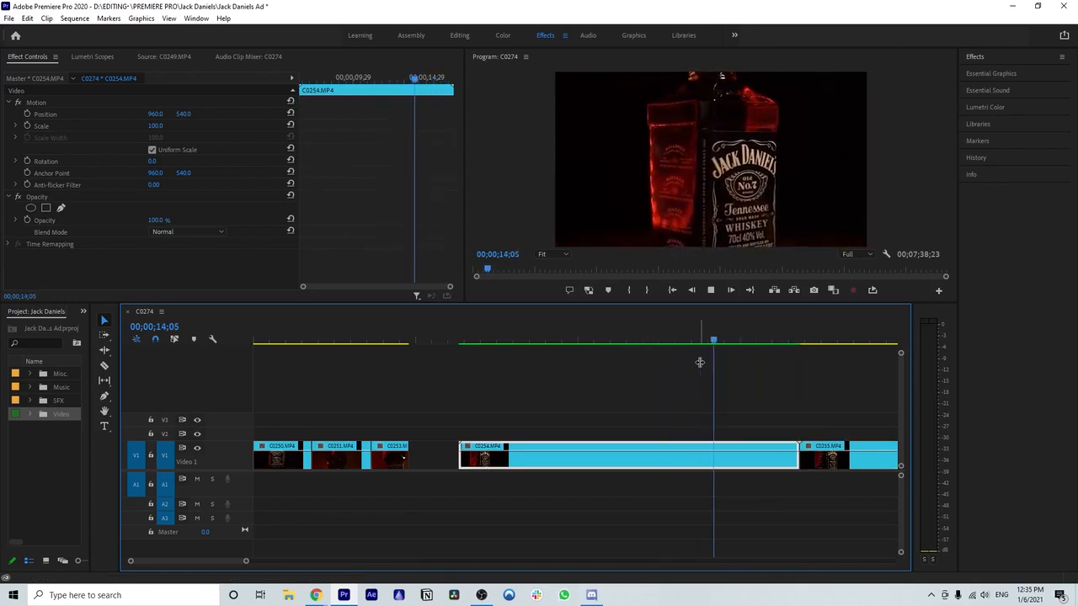
key(space)
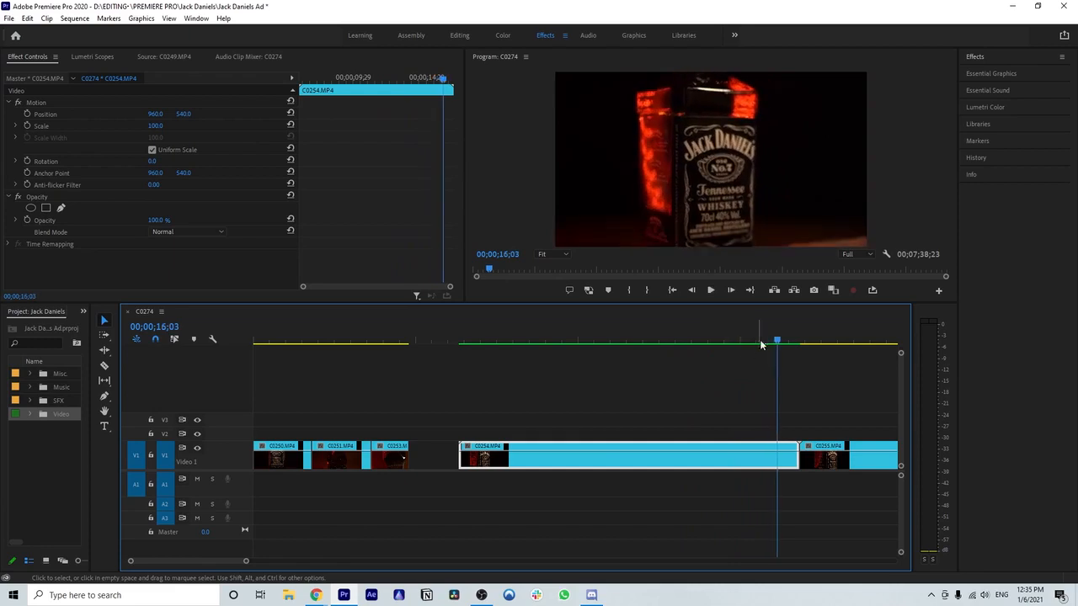
drag(776, 342, 672, 349)
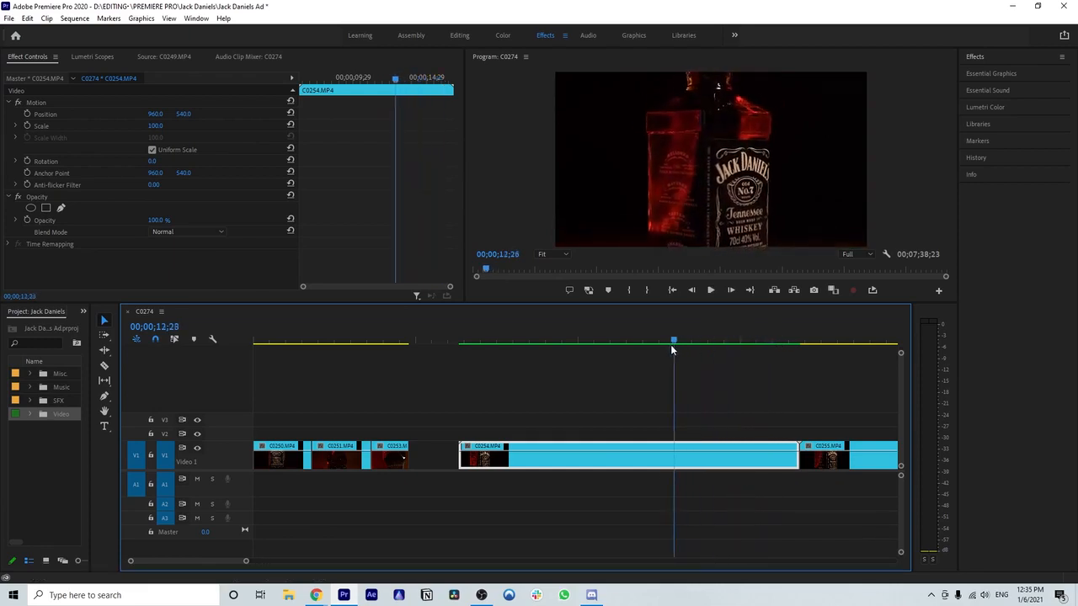
key(space)
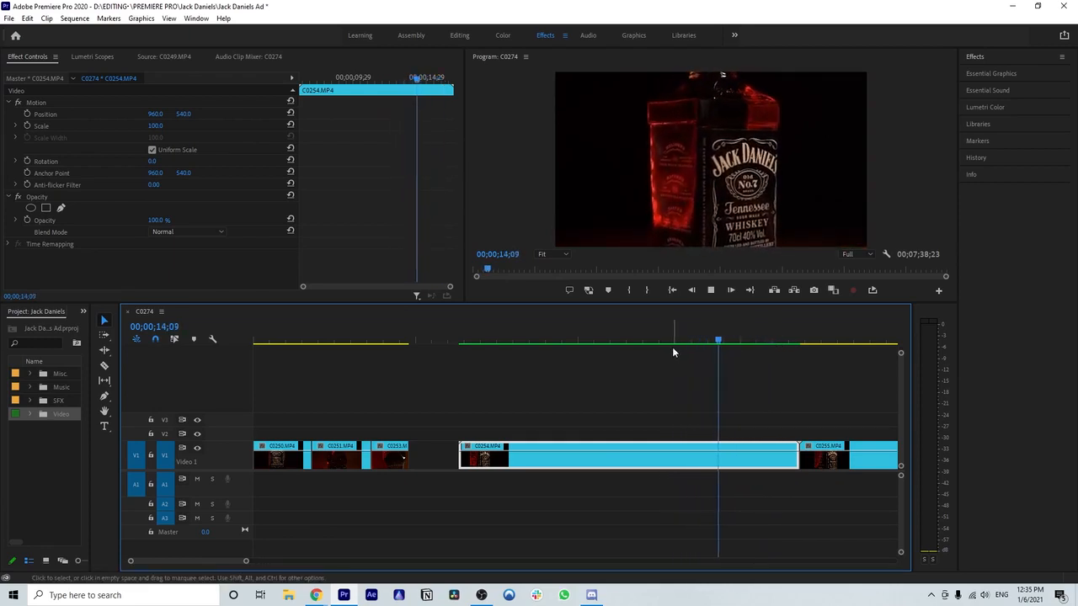
scroll(699, 423, down, 1)
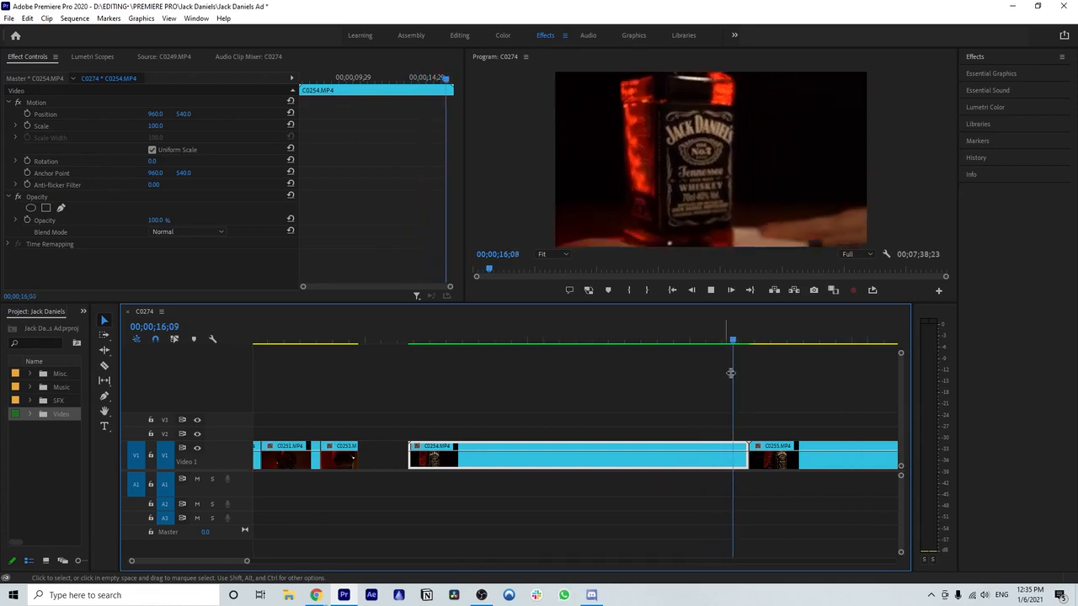
key(space)
- Move C0254.MP4 up to track V2 and turn off that track's output
drag(738, 341, 555, 380)
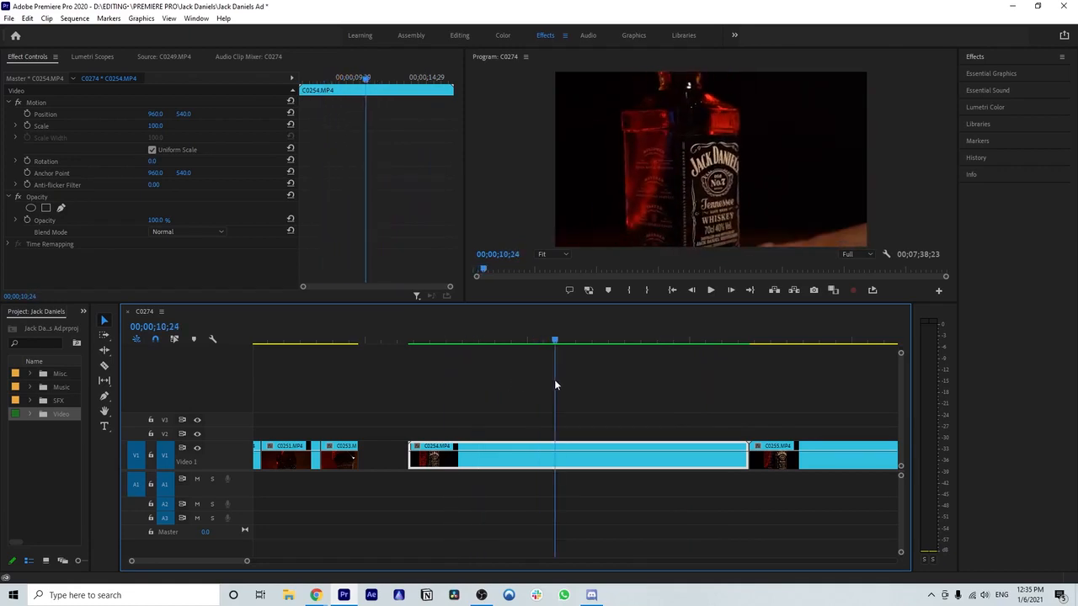
drag(458, 453, 463, 432)
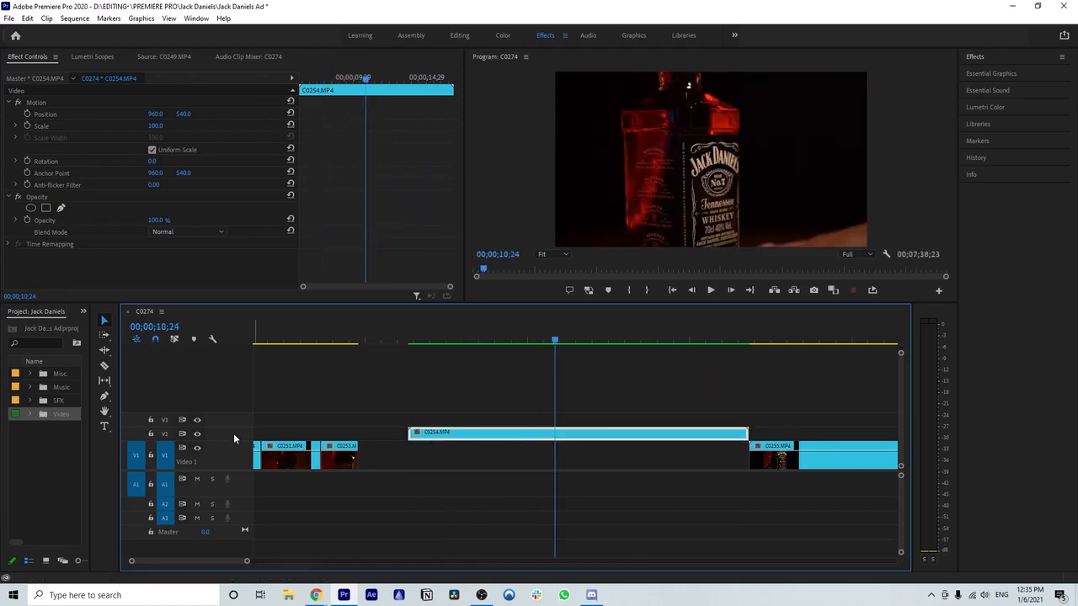
click(197, 435)
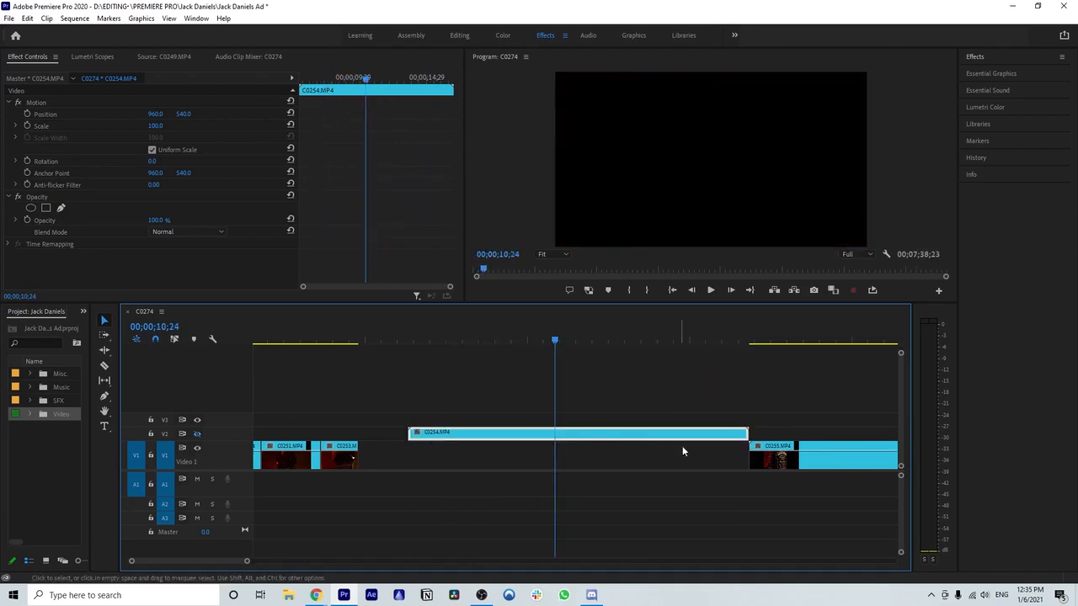
- Play through C0255.MP4 from its start at 00;00;16;24 and delete the whole clip from track V1
scroll(686, 454, down, 5)
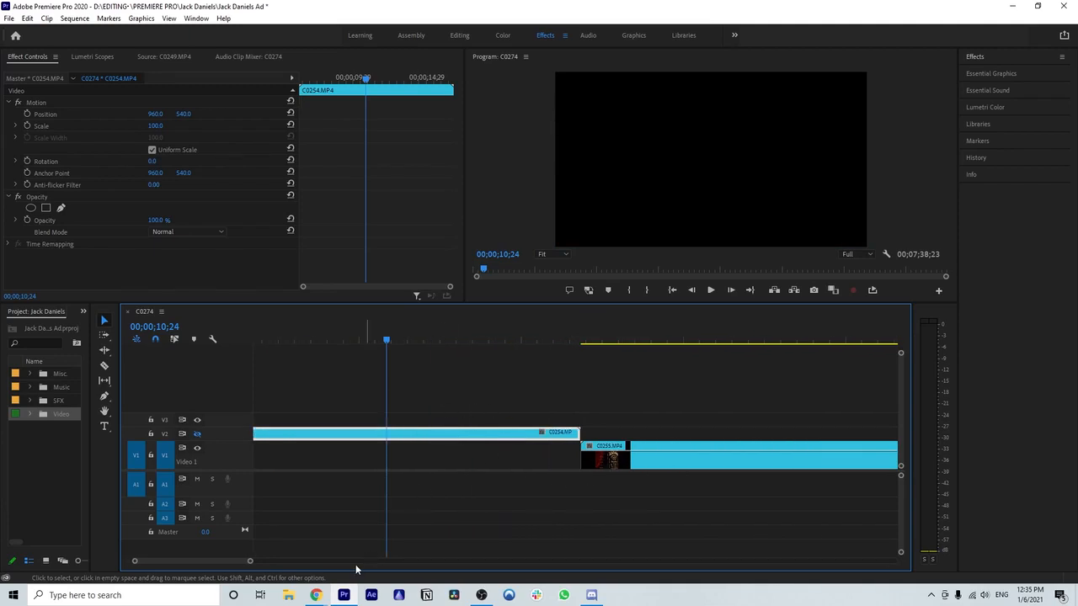
drag(386, 343, 581, 343)
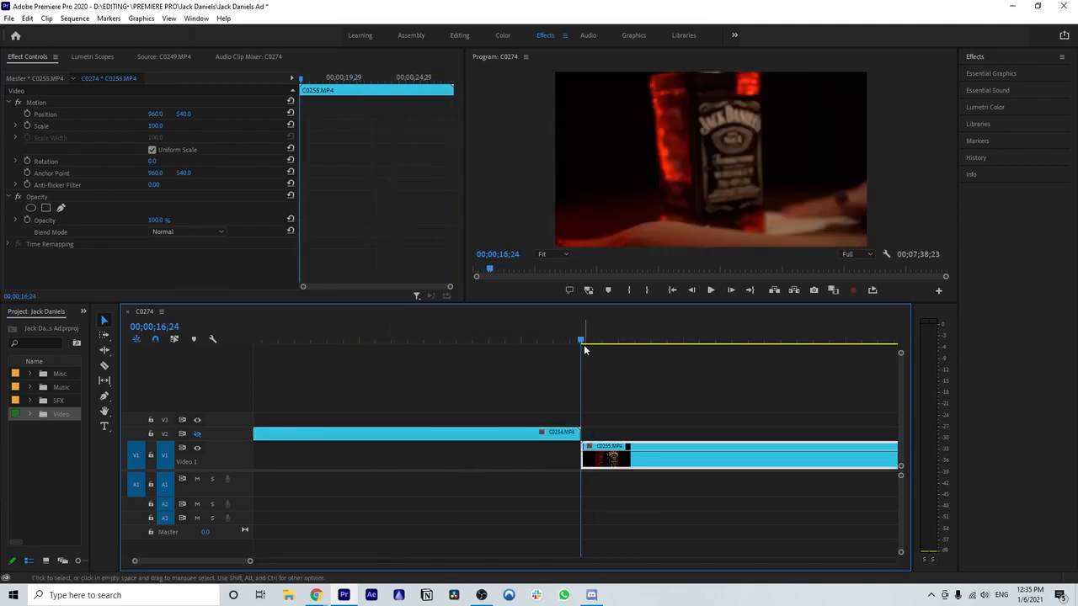
scroll(640, 421, down, 2)
scroll(598, 416, down, 4)
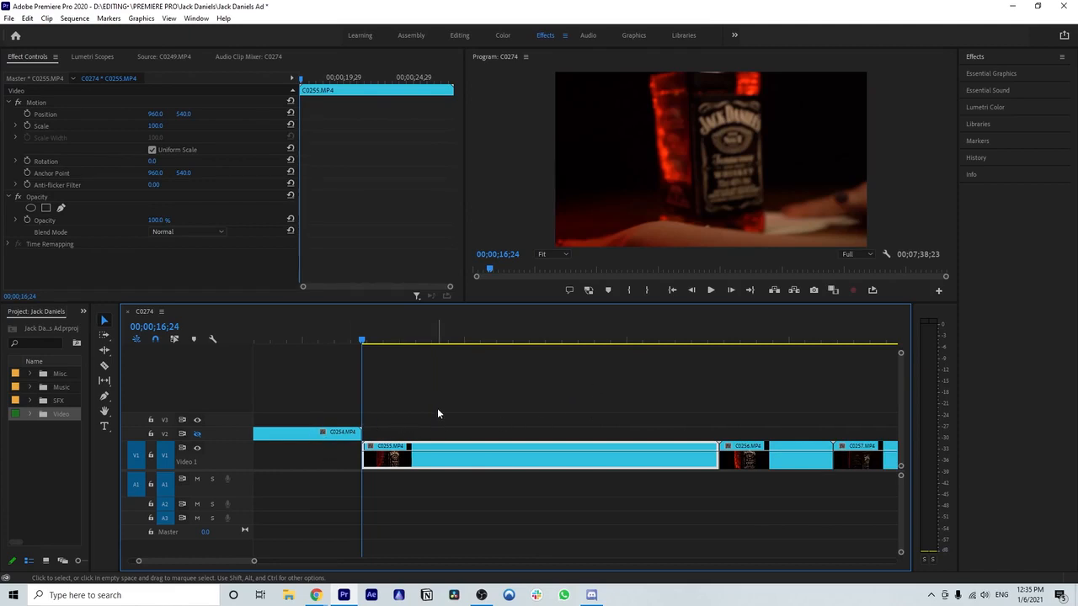
key(space)
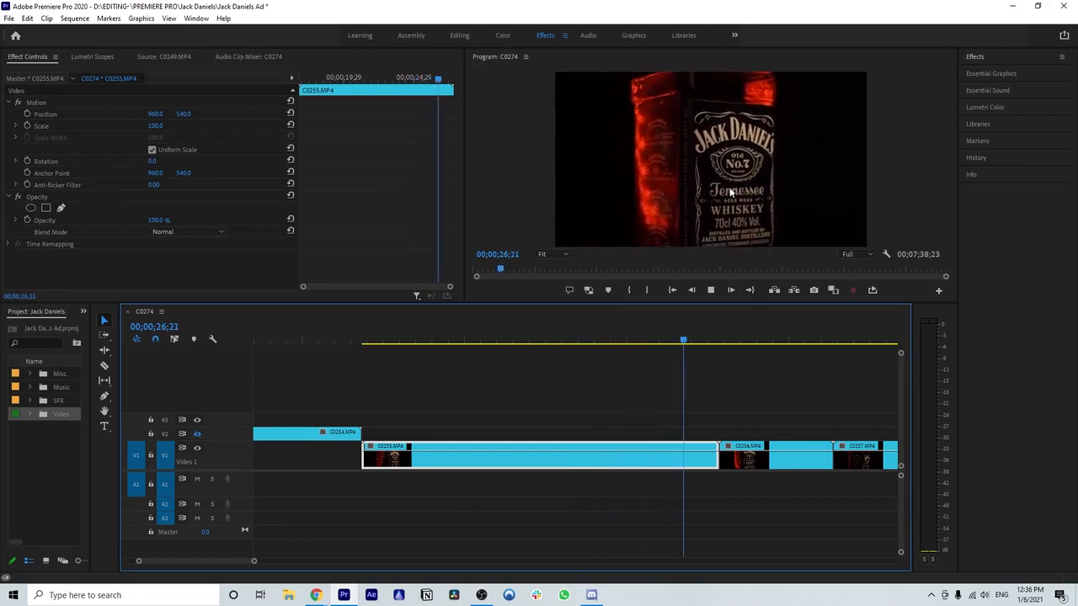
key(space)
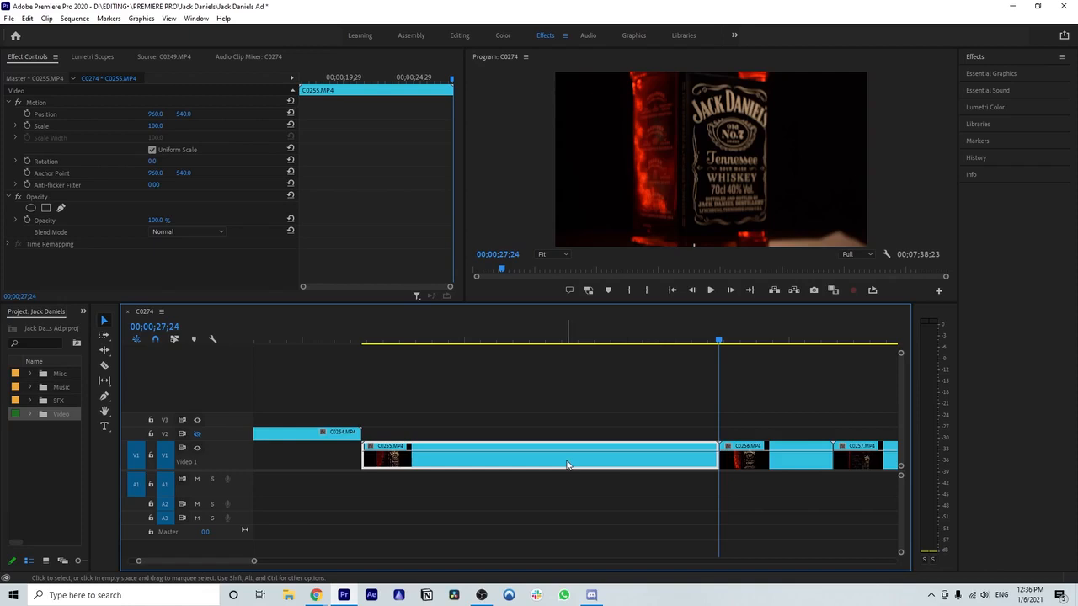
key(Delete)
- Play through C0256.MP4 and replay it from its start at 00;00;27;24 to judge the shot
scroll(616, 416, down, 5)
key(space)
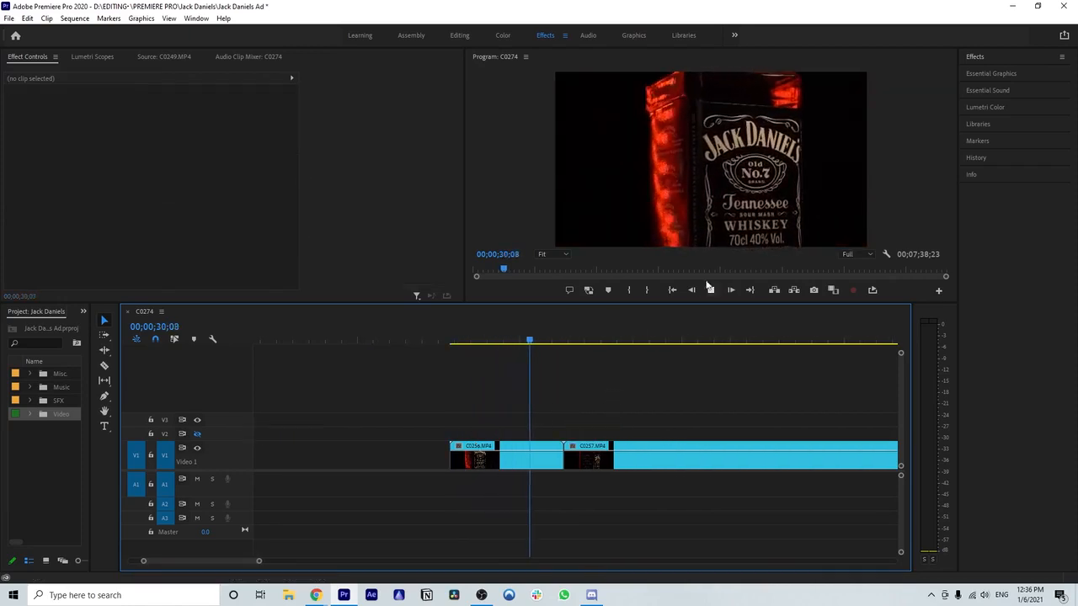
click(530, 459)
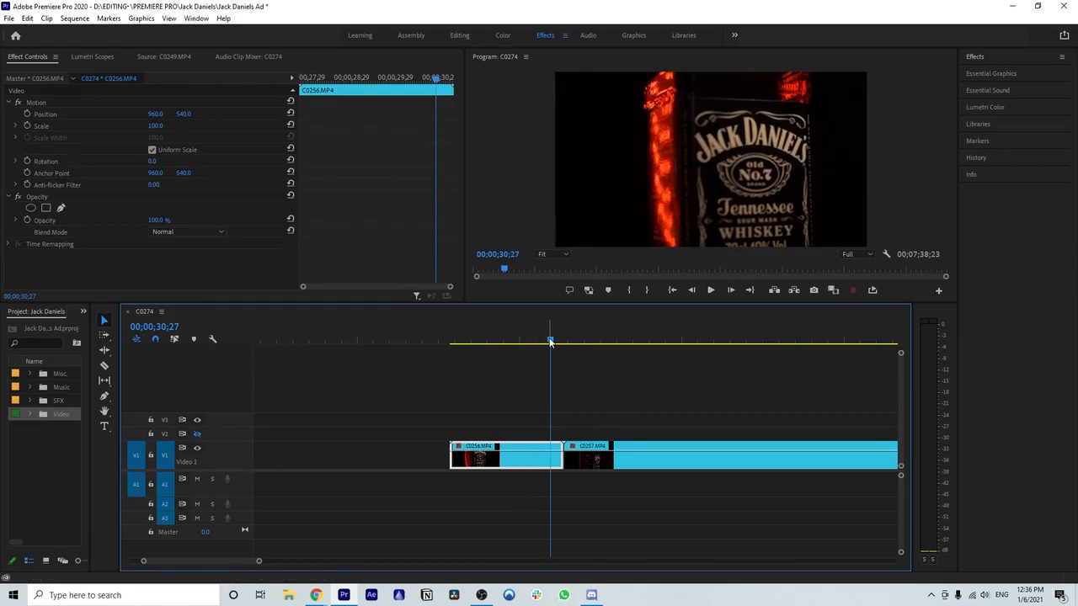
drag(551, 342, 452, 351)
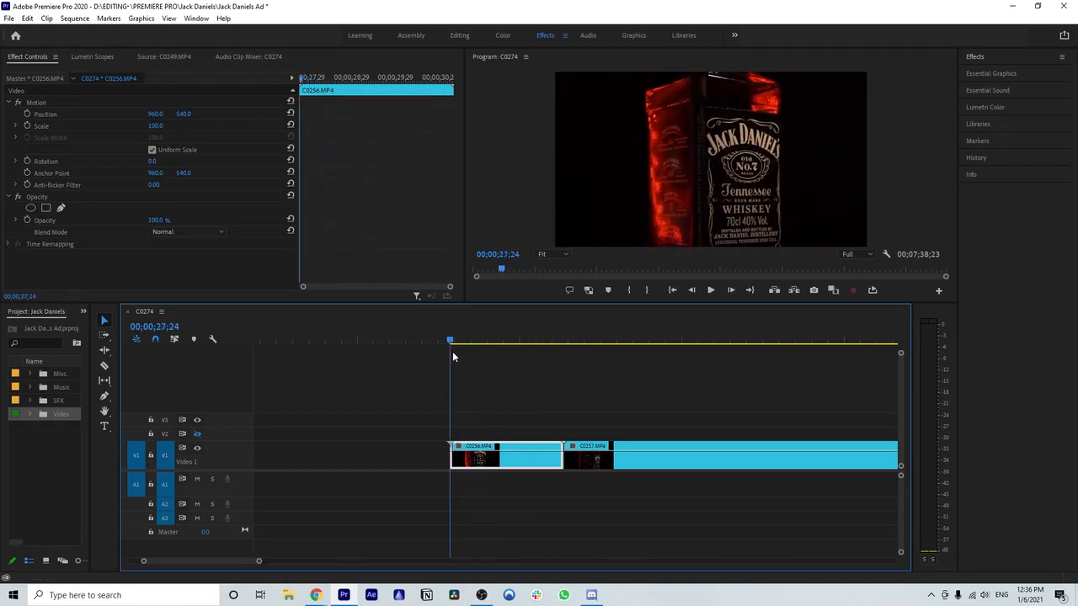
key(space)
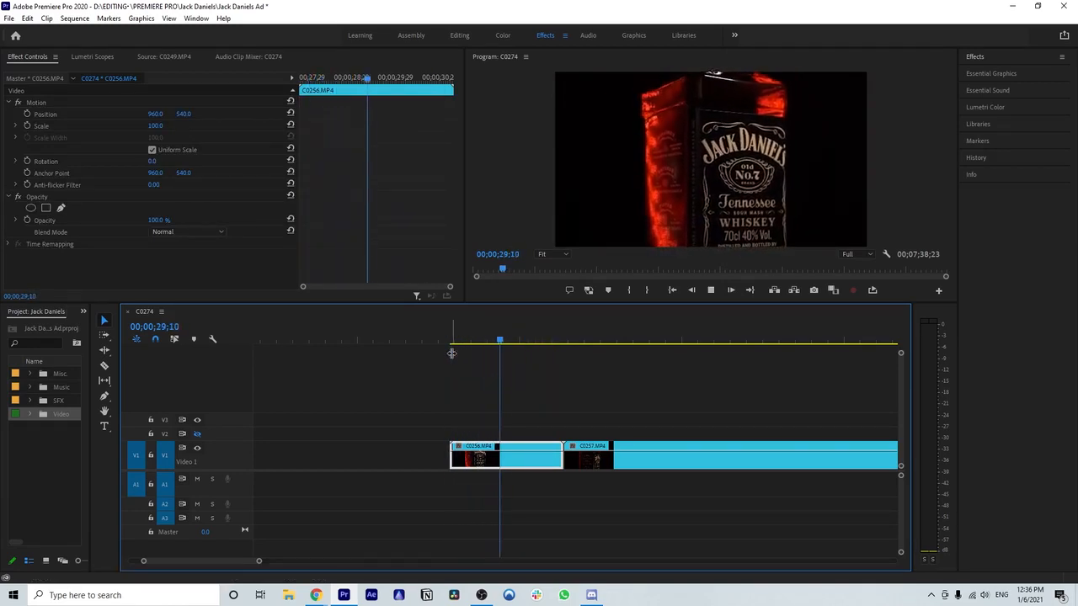
key(space)
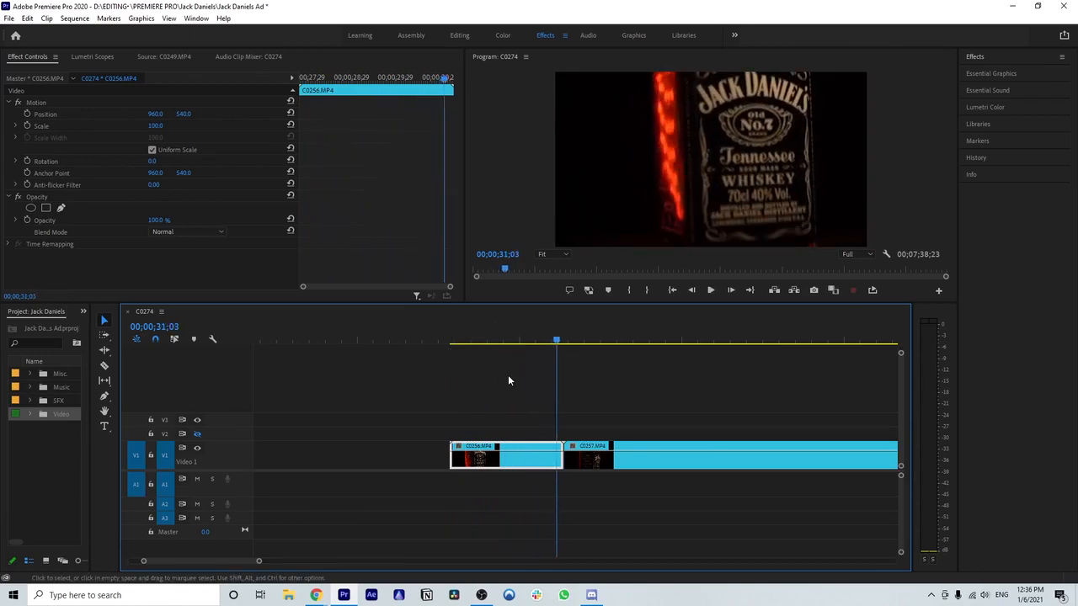
- Split C0256.MP4 at 00;00;30;27, delete the short piece after the cut, and scrub back through the kept part
mouse_move(557, 340)
mouse_down()
mouse_move(540, 342)
mouse_move(552, 346)
mouse_up()
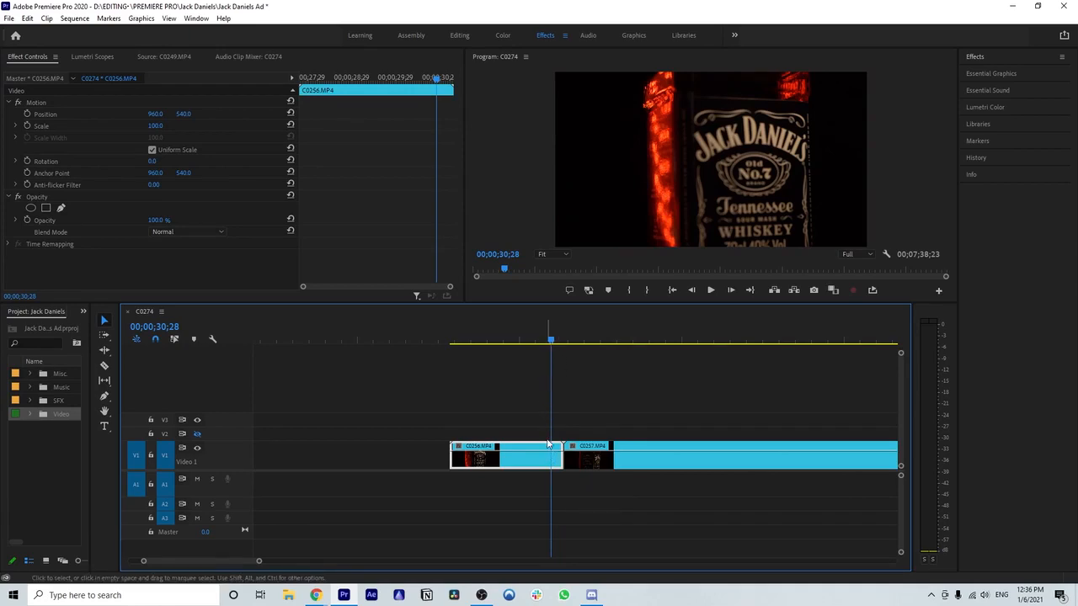
click(551, 343)
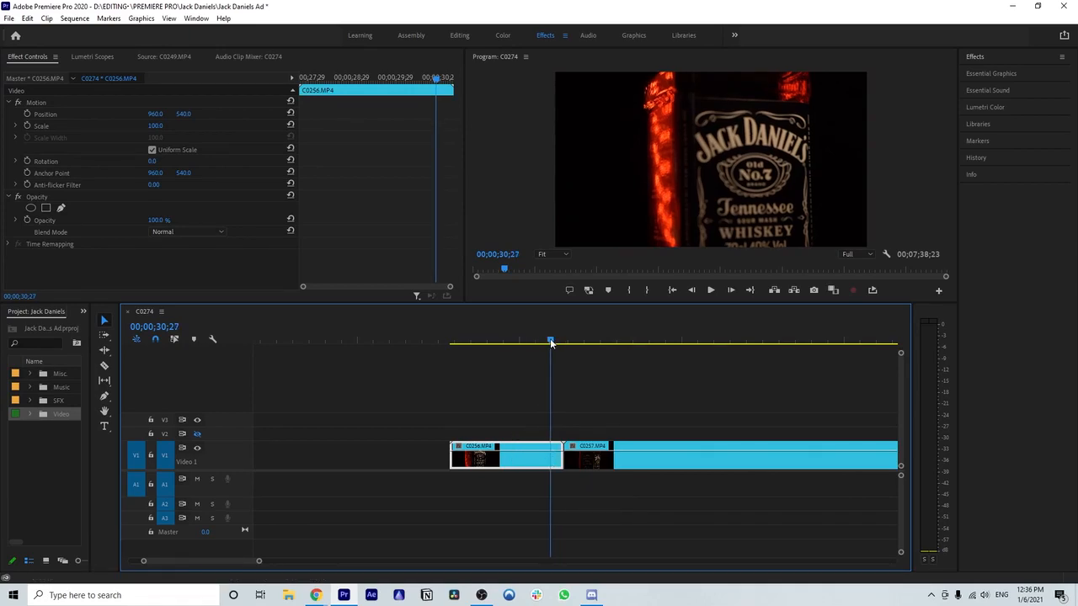
key(c)
click(554, 459)
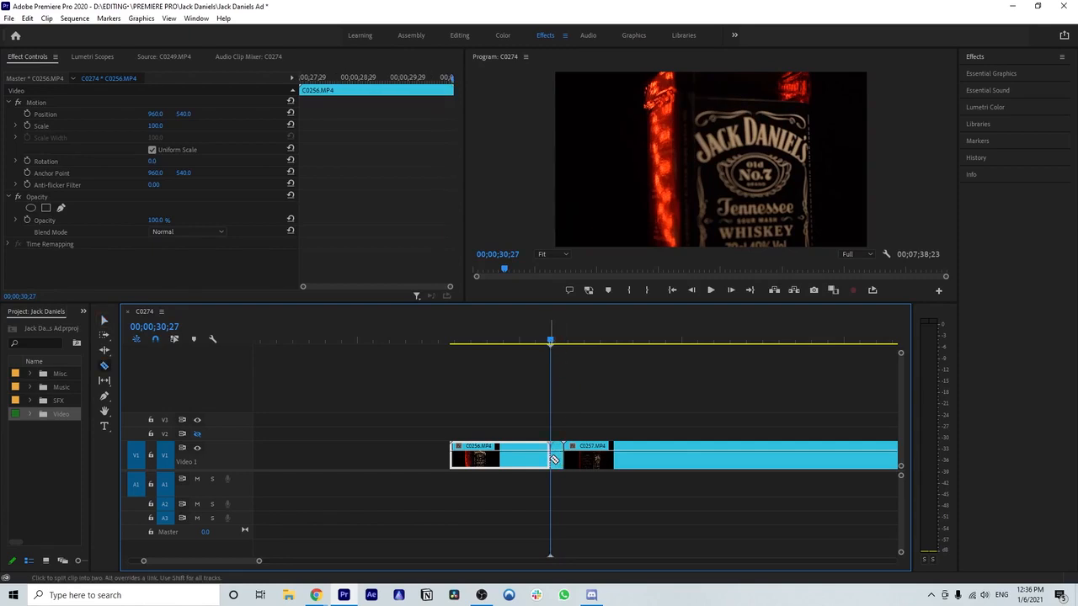
key(v)
click(556, 460)
key(Delete)
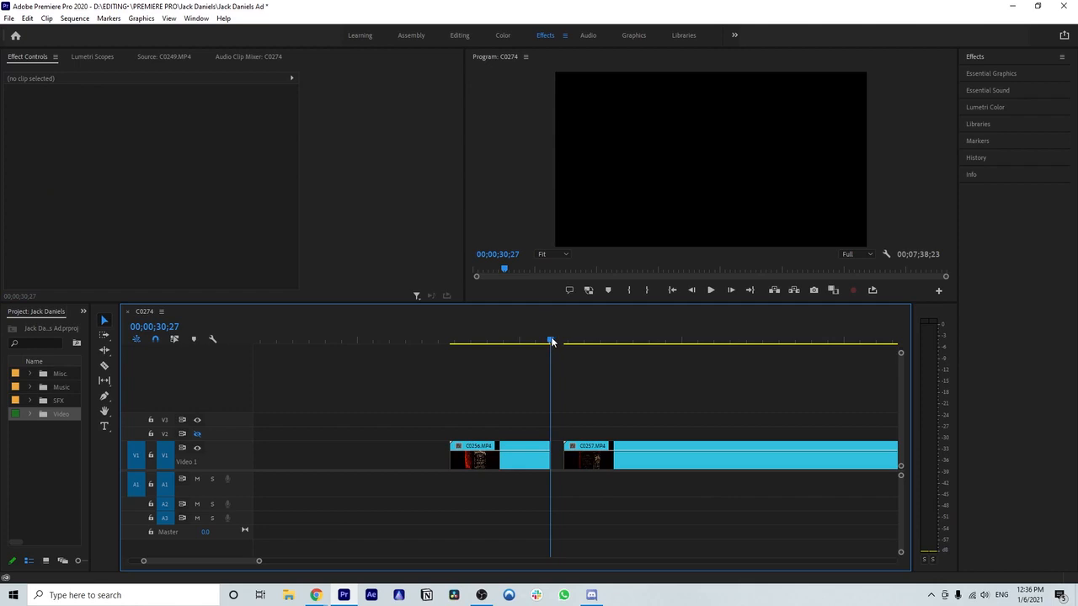
drag(547, 341, 476, 352)
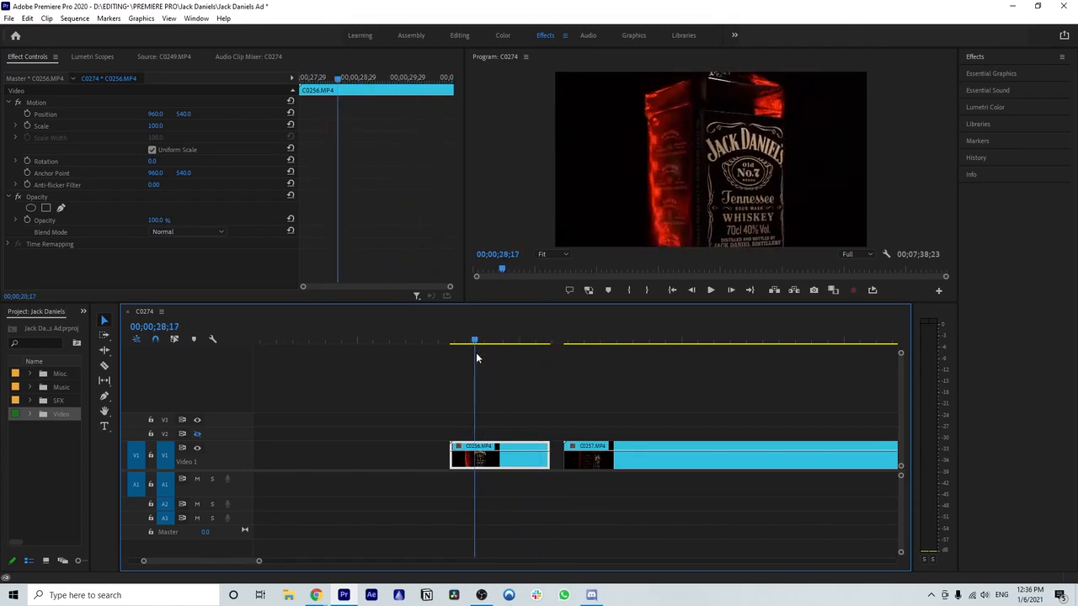
- Delete C0254.MP4 from track V2 and close the gap in front of C0256.MP4 on track V1
drag(259, 561, 331, 547)
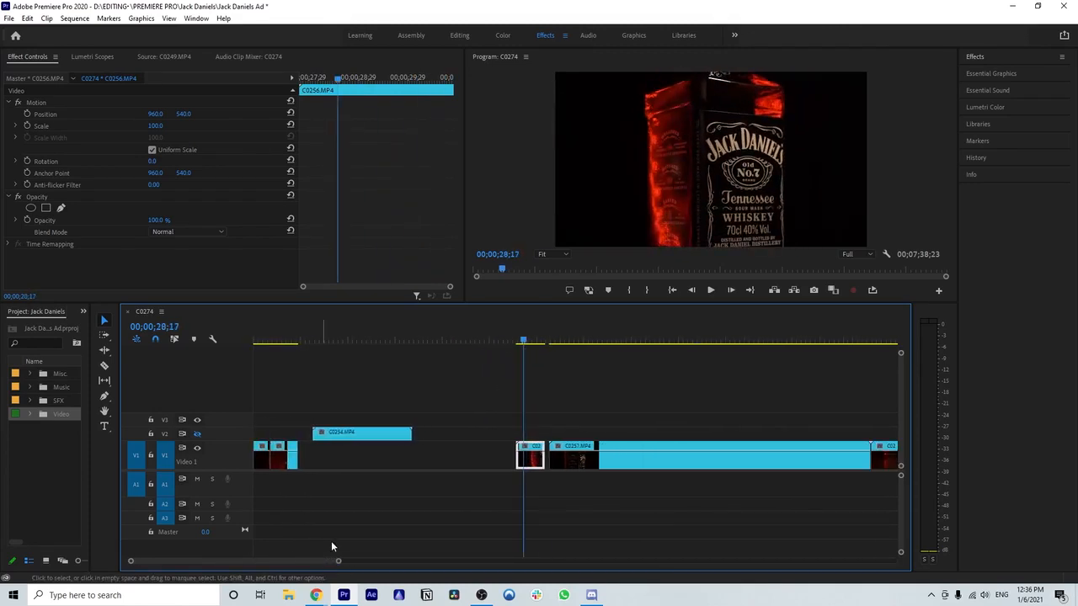
click(387, 435)
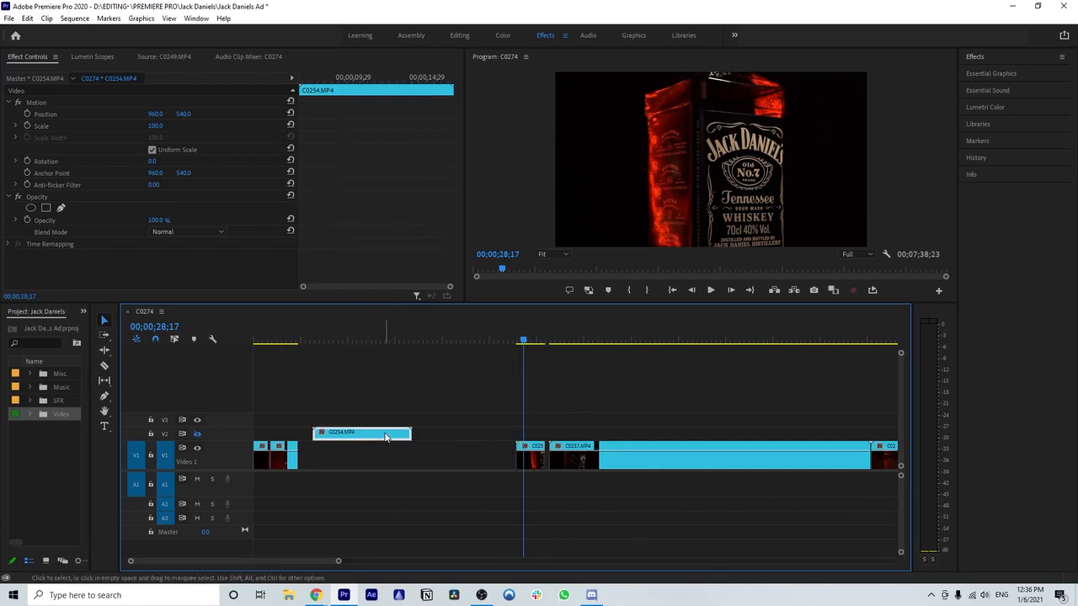
key(Delete)
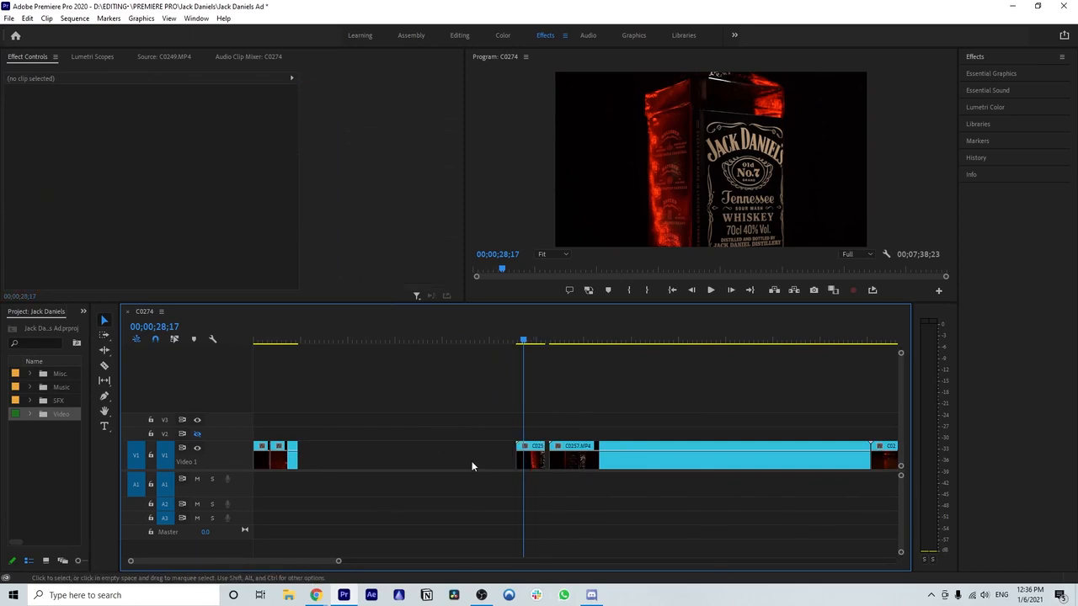
click(427, 459)
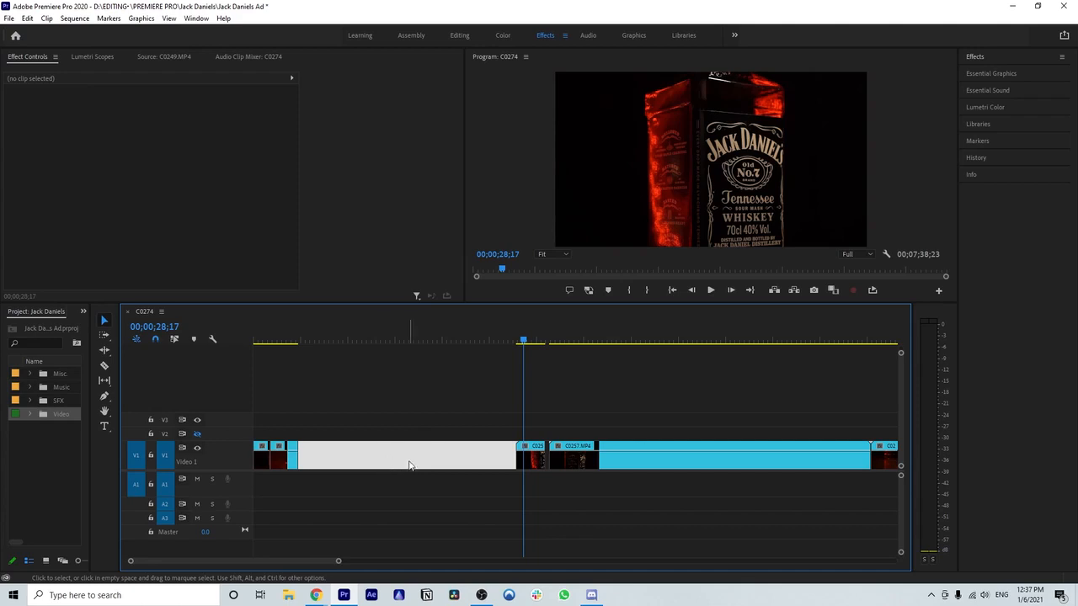
key(Delete)
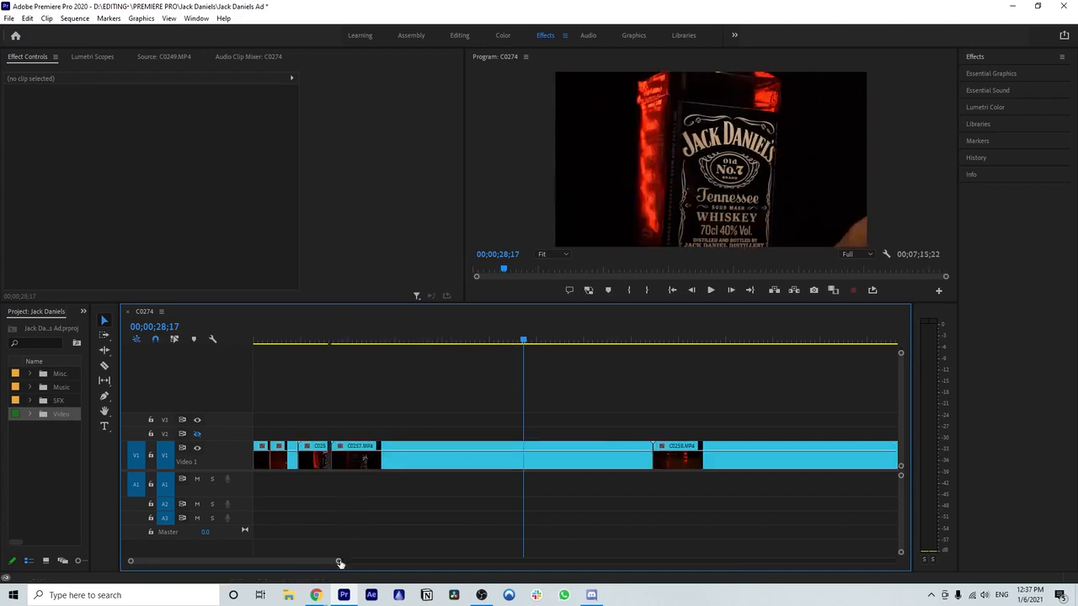
- Play from the end of C0256.MP4 into C0257.MP4 and replay C0257.MP4 from near its start to judge the shot
drag(339, 561, 289, 560)
scroll(394, 503, up, 2)
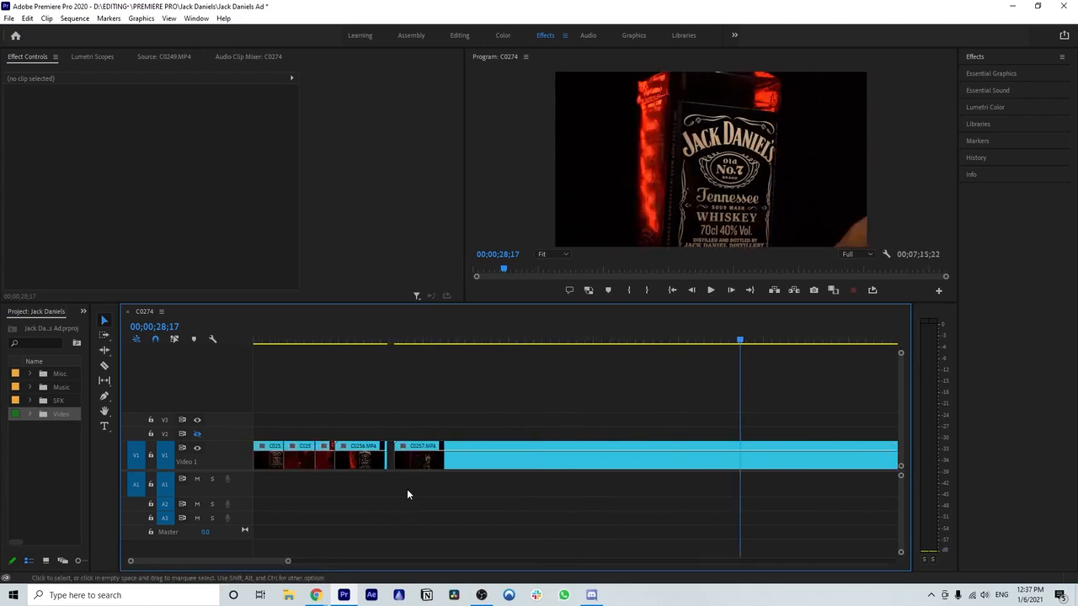
click(377, 345)
key(space)
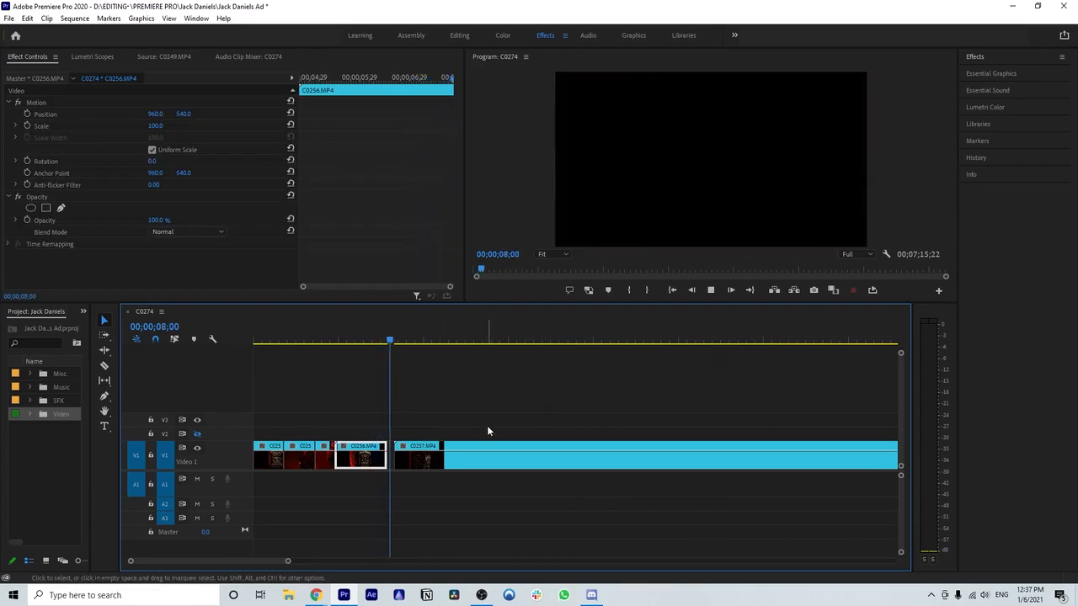
click(464, 451)
scroll(480, 444, down, 2)
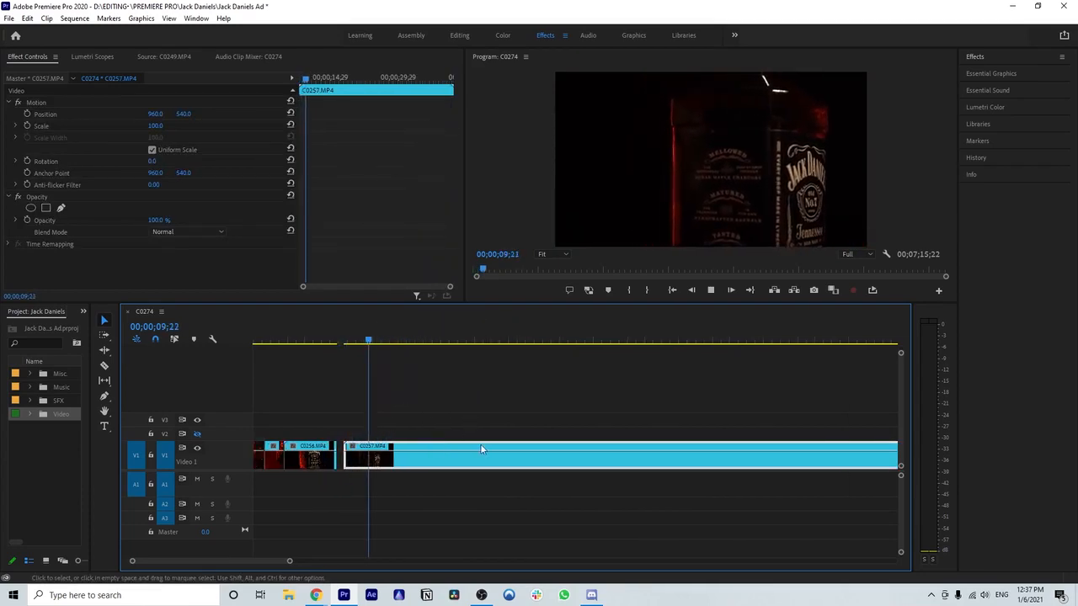
scroll(394, 460, down, 1)
drag(292, 560, 338, 544)
scroll(484, 502, down, 1)
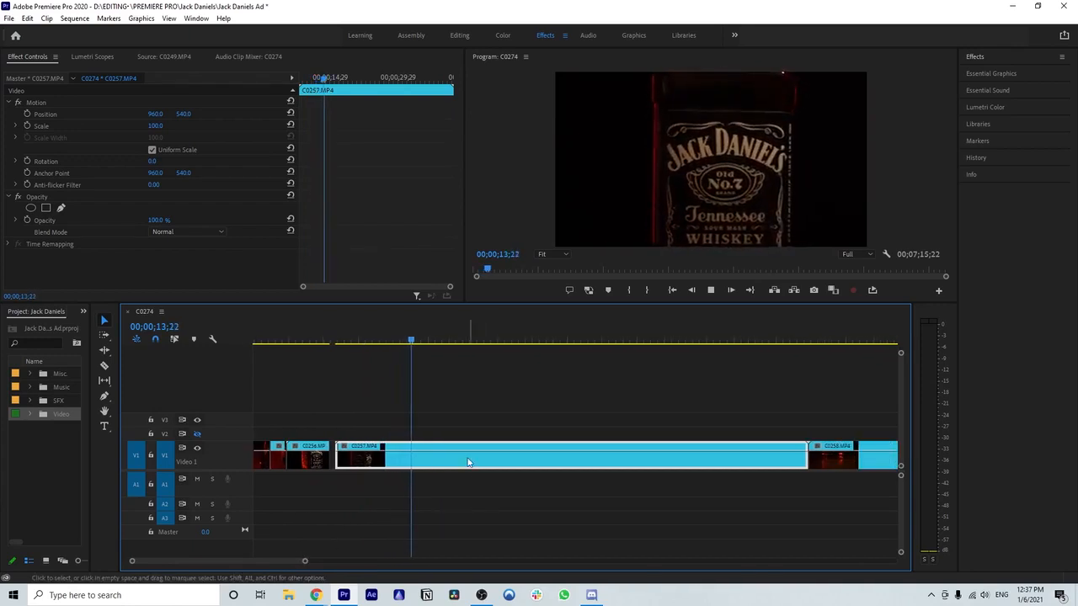
click(354, 341)
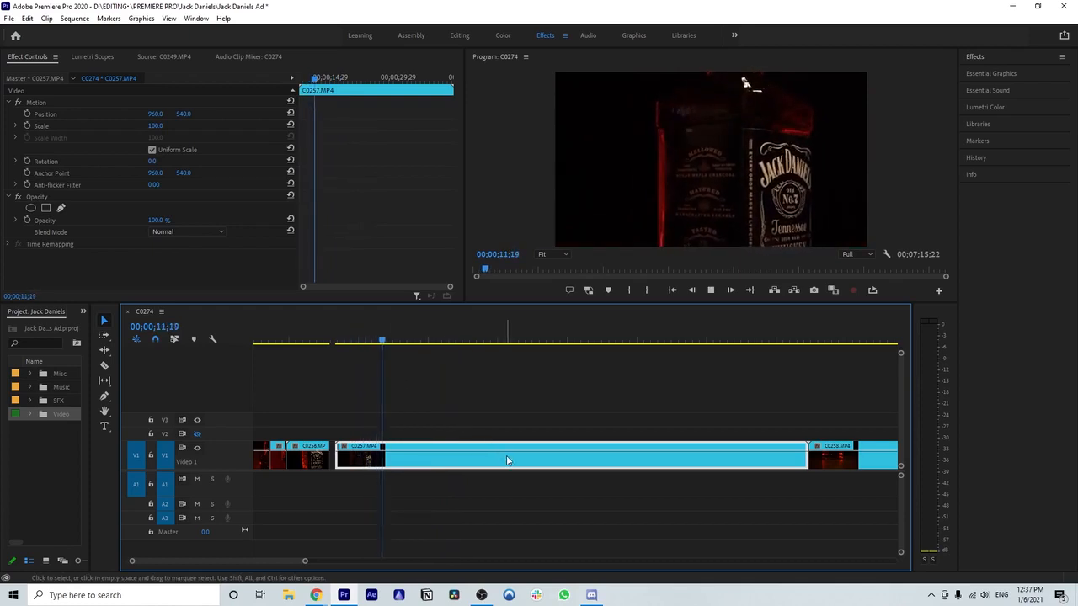
- Split C0257.MP4 at 00;00;12;09 and continue playback past the cut
key(c)
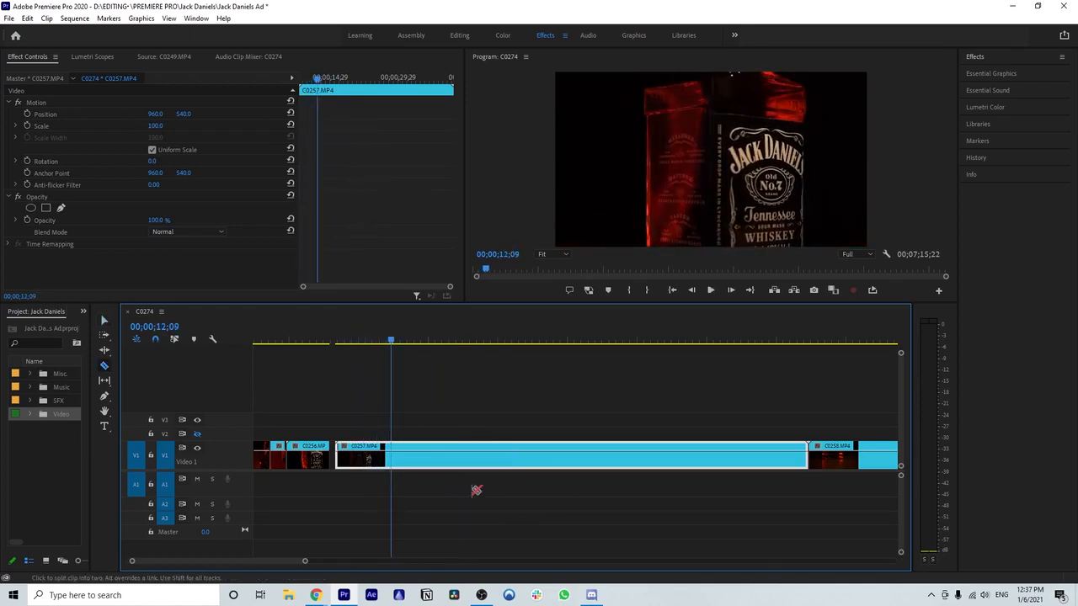
click(395, 455)
key(space)
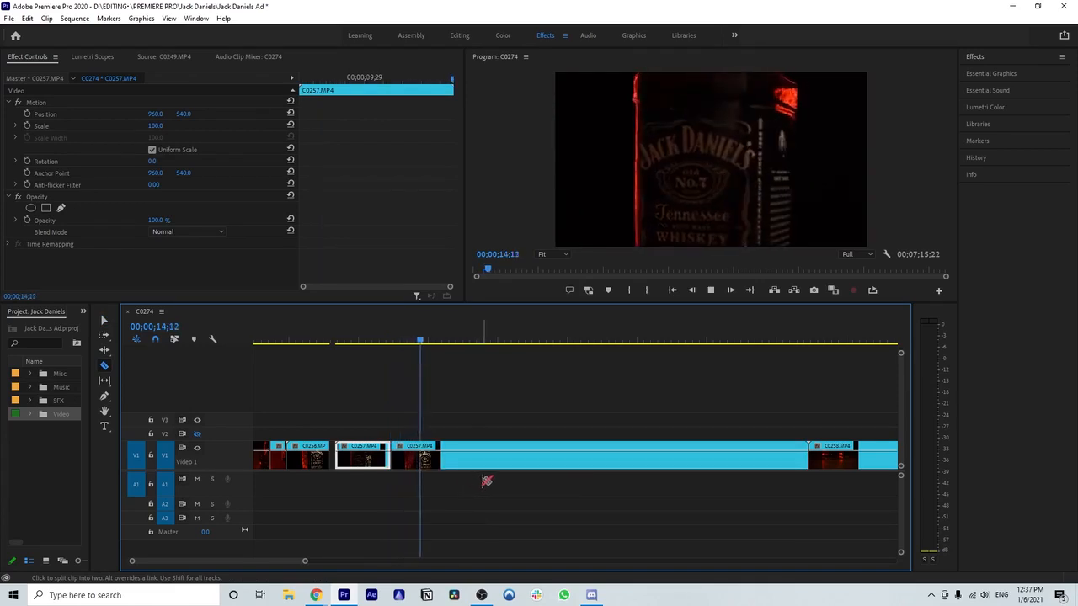
- Review the rest of C0257.MP4 and split it at about 00;00;26, where the wanted bottle turn begins
key(space)
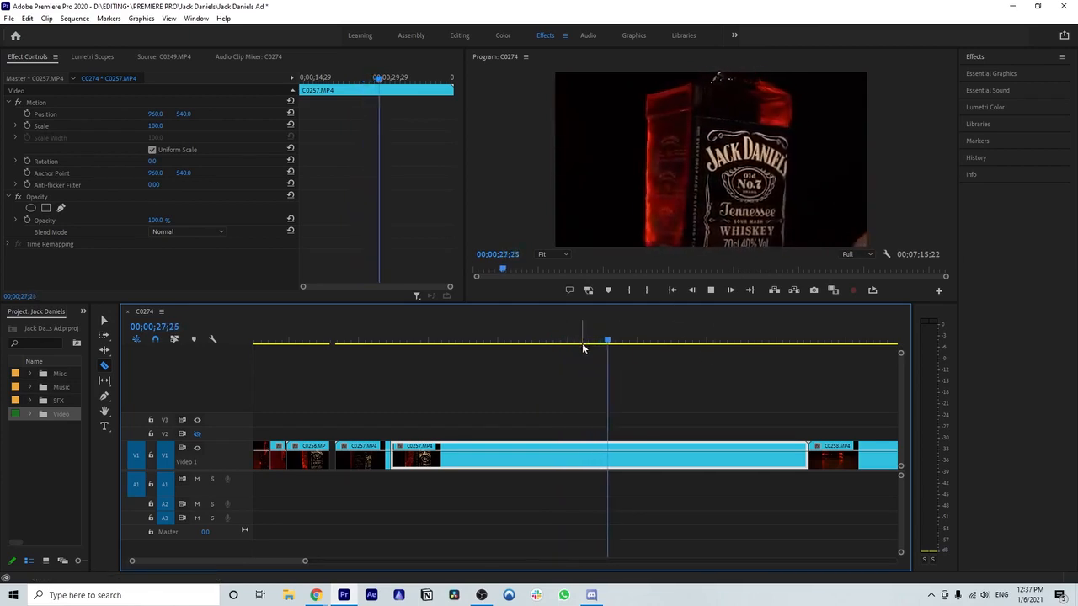
key(space)
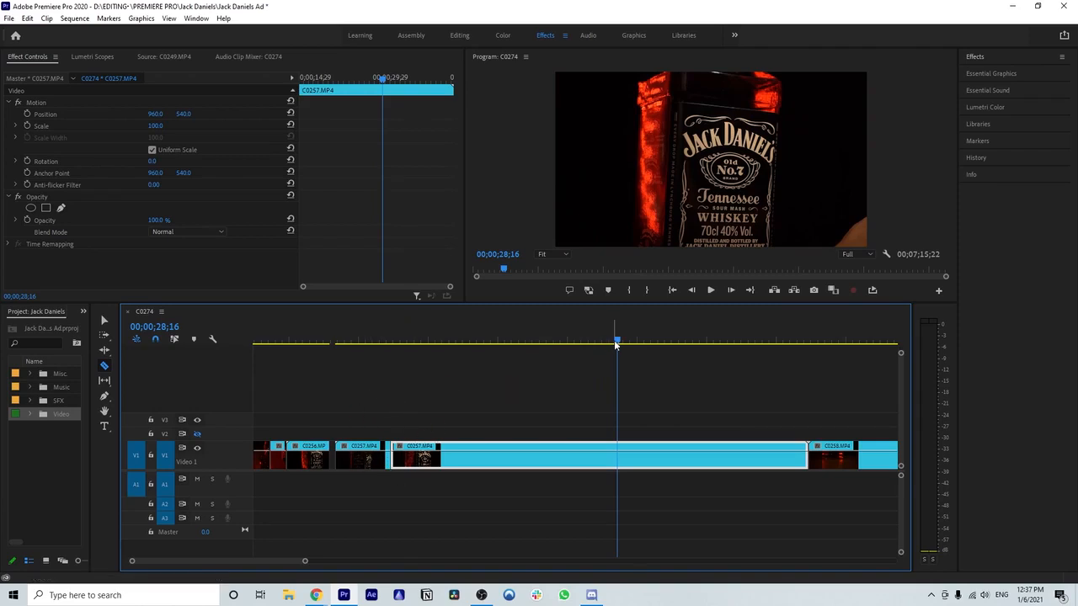
key(j)
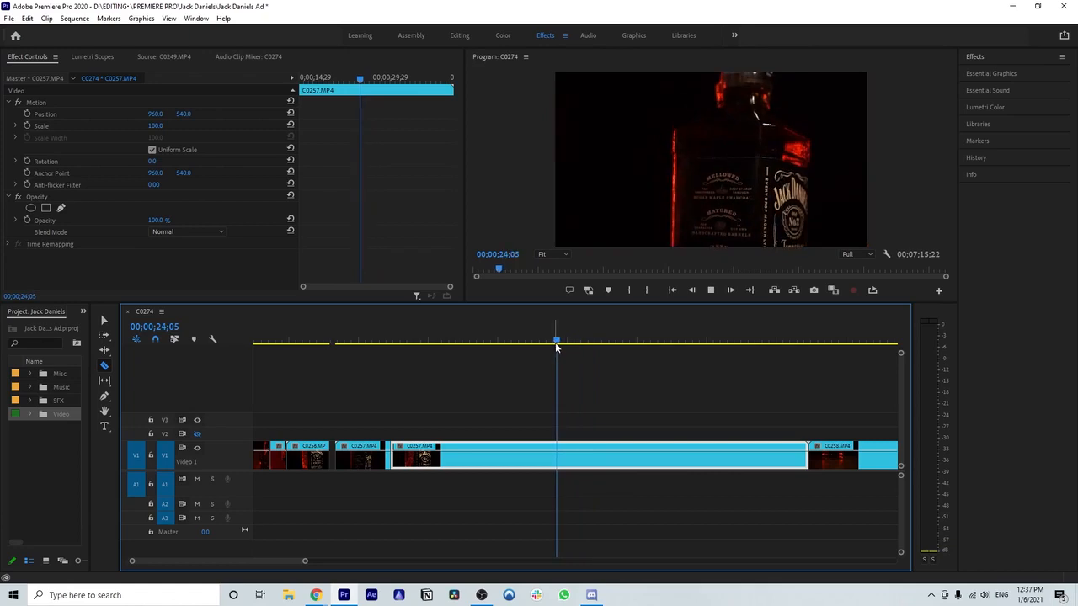
key(l)
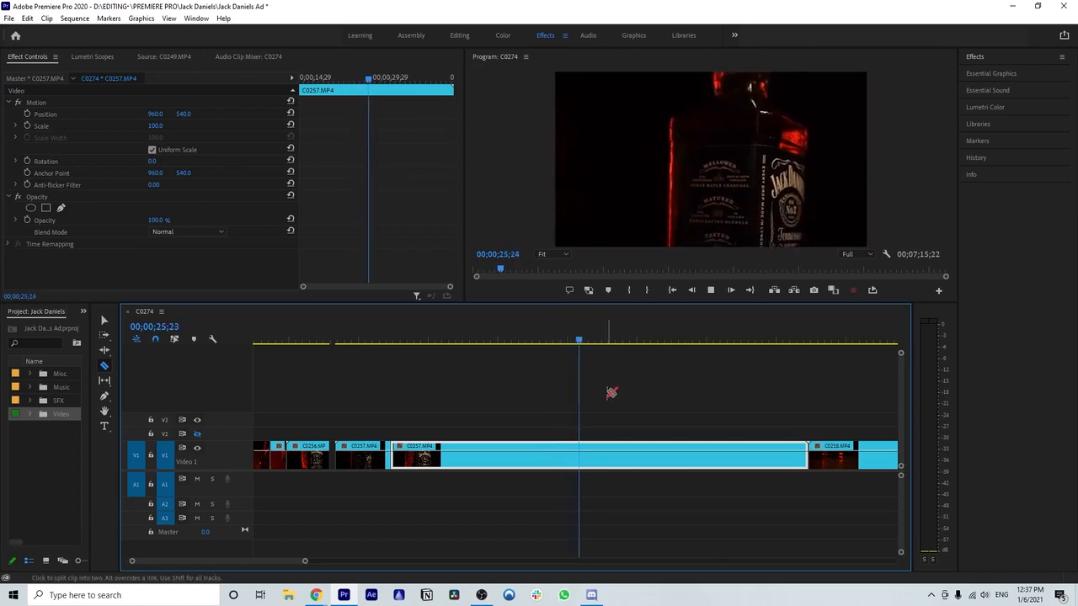
key(k)
click(592, 452)
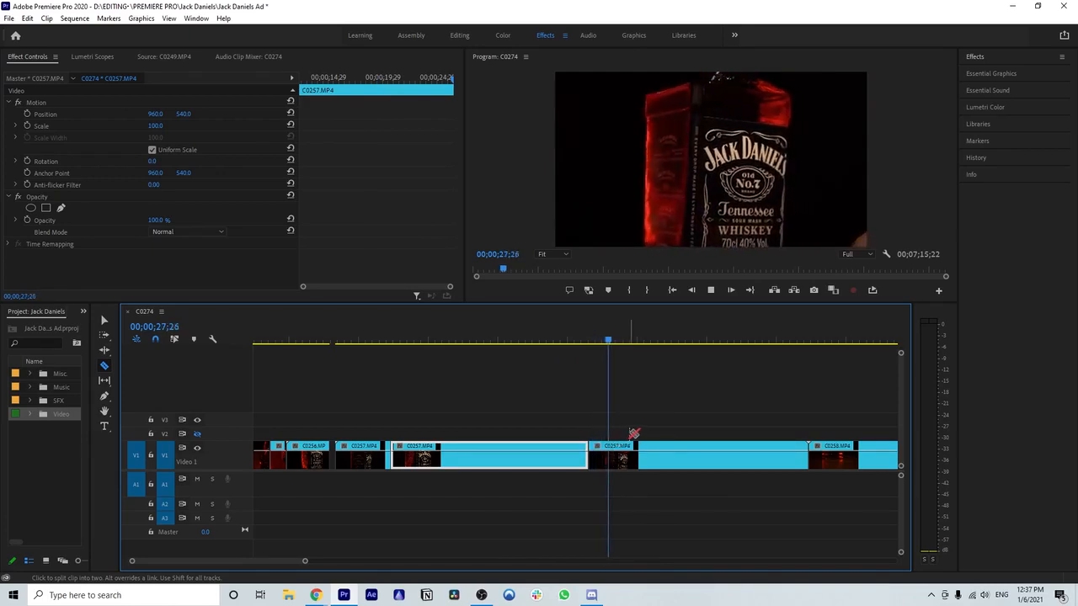
- Split C0257.MP4 again at 00;00;28;22 to end the wanted shot
key(k)
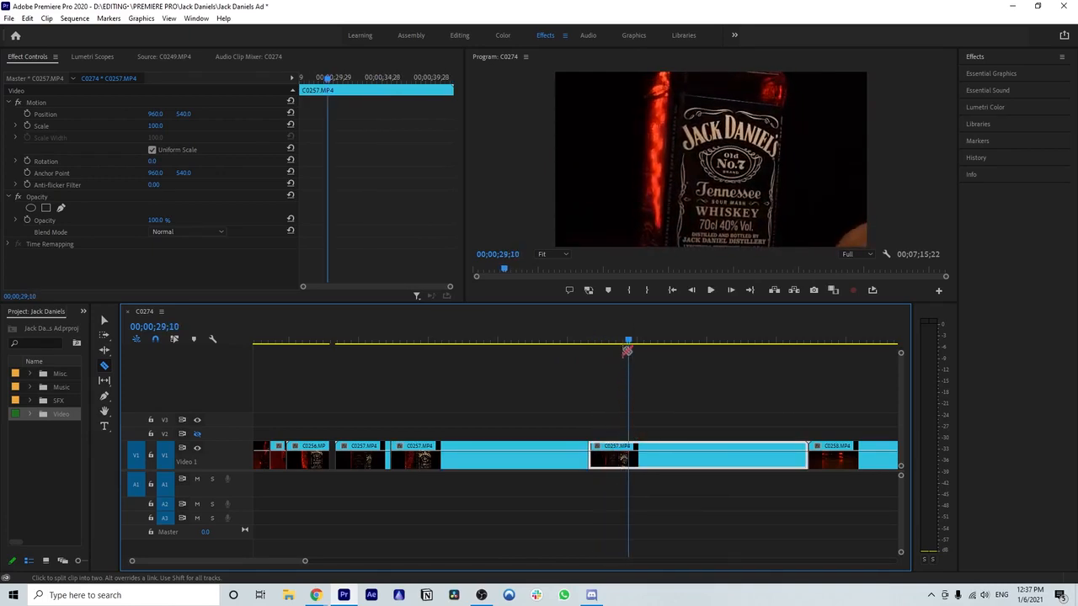
drag(628, 341, 619, 341)
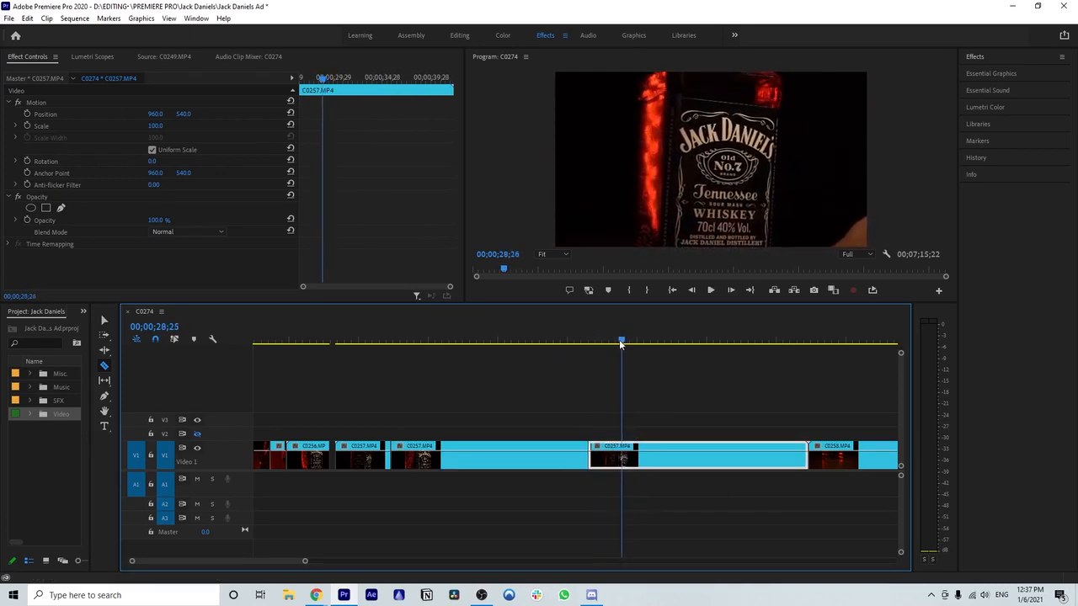
click(624, 452)
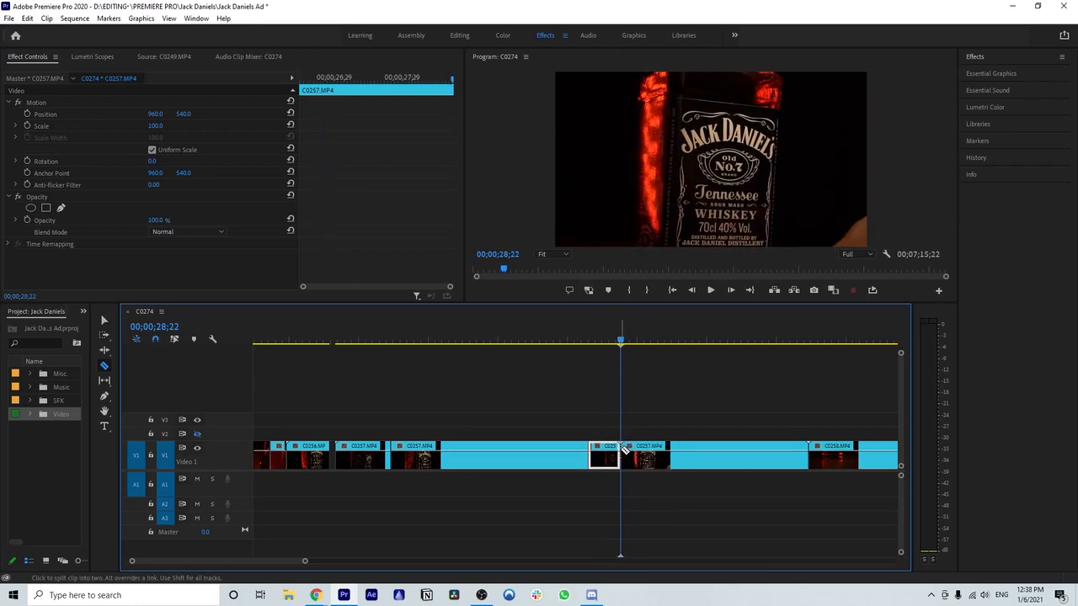
- Delete the C0257.MP4 pieces before and after the short wanted shot, checking the trailing piece before removing it
key(v)
drag(367, 423, 435, 446)
key(Delete)
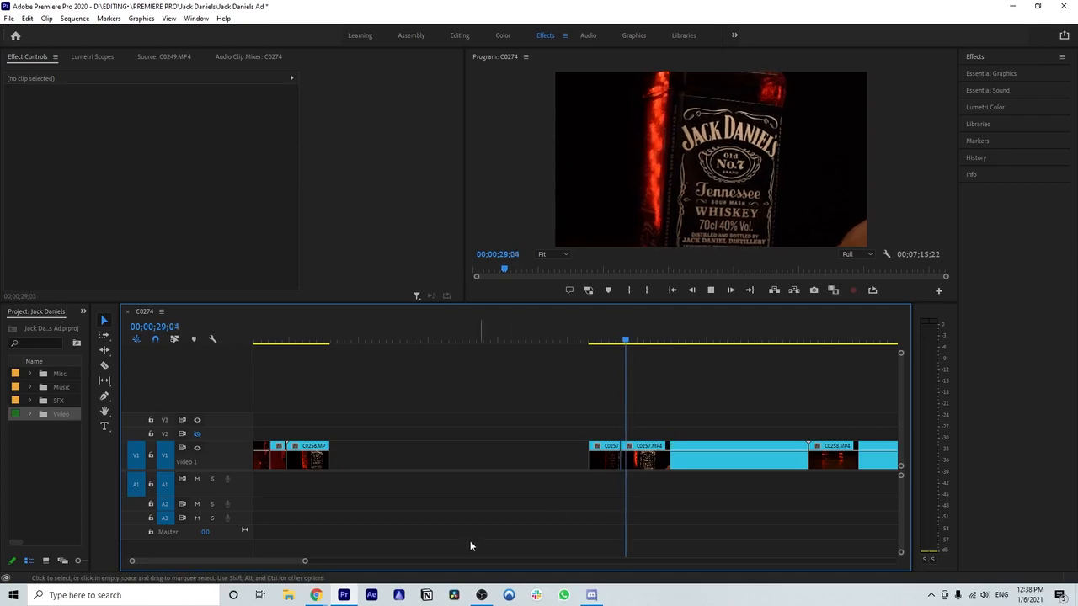
scroll(291, 557, down, 5)
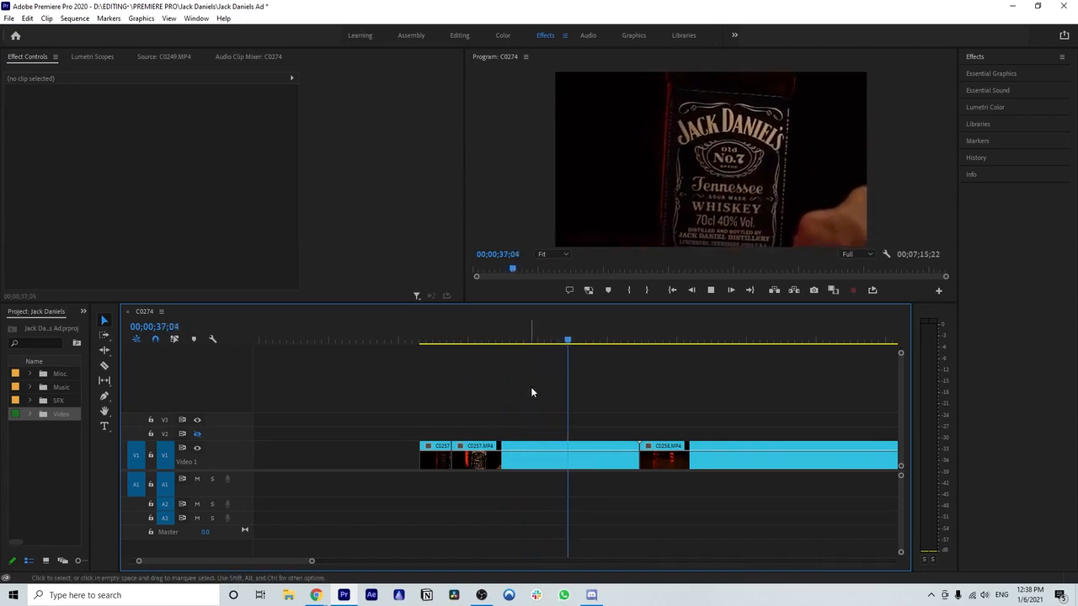
click(567, 466)
key(Delete)
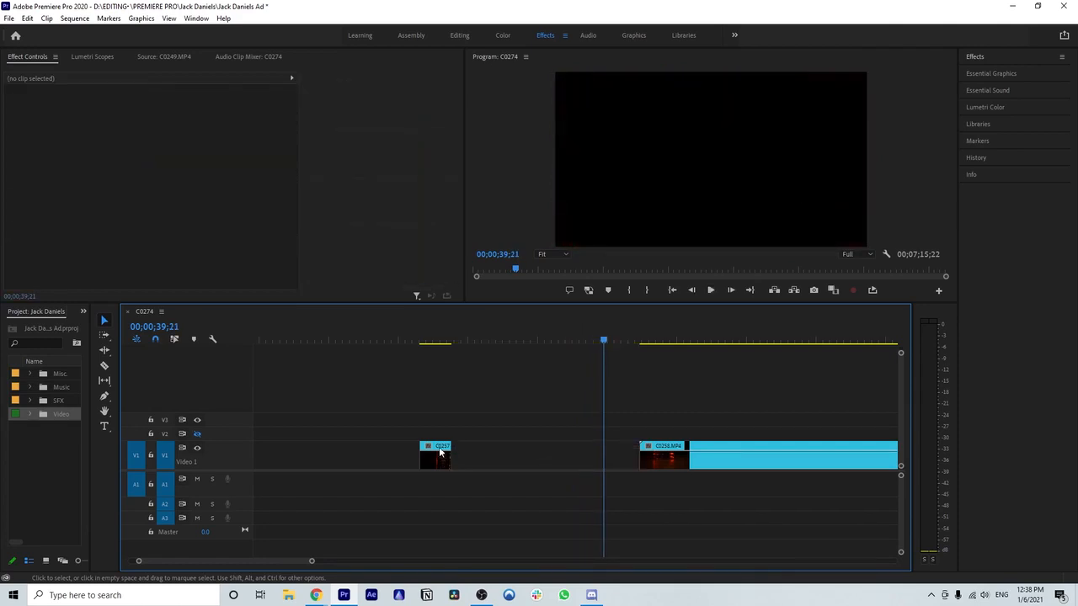
- Play back the kept C0257.MP4 shot from its start
click(421, 343)
key(space)
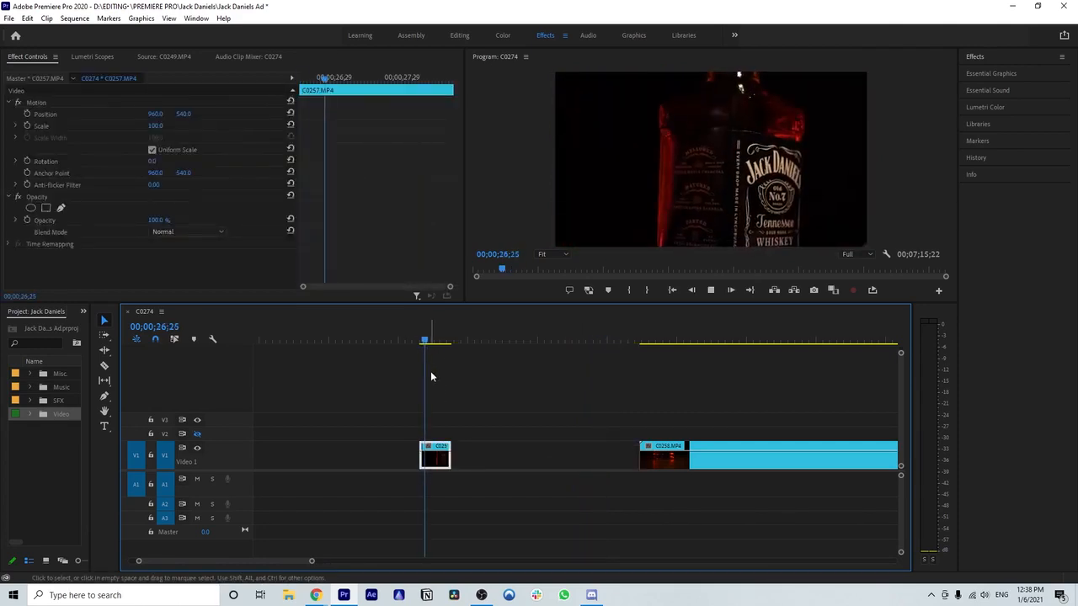
key(space)
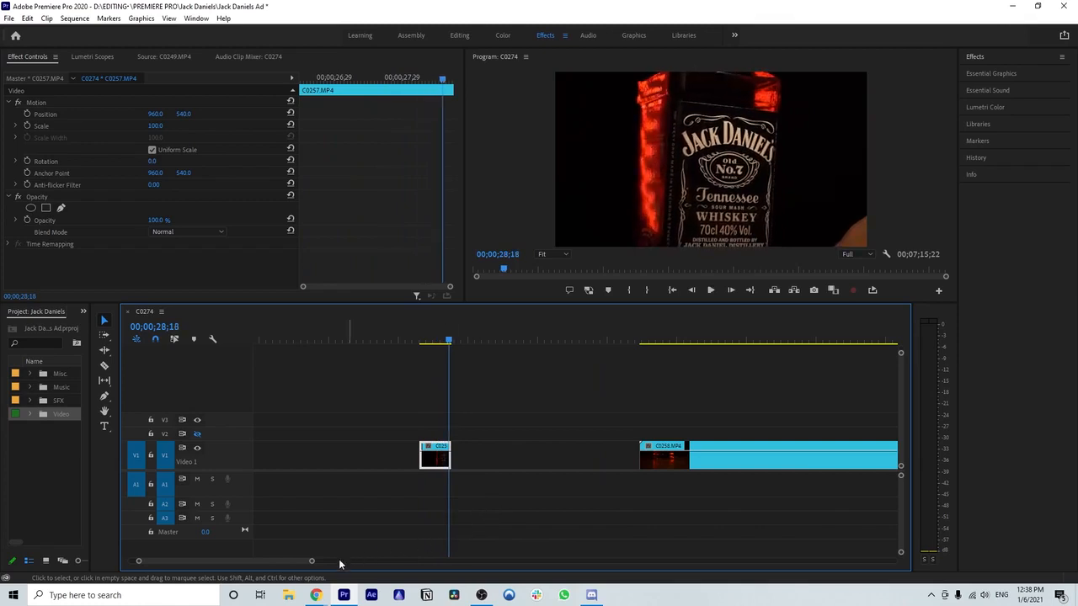
- Close the gap between C0256.MP4 and the kept C0257.MP4 shot by moving the shot up against C0256.MP4
drag(313, 562, 327, 563)
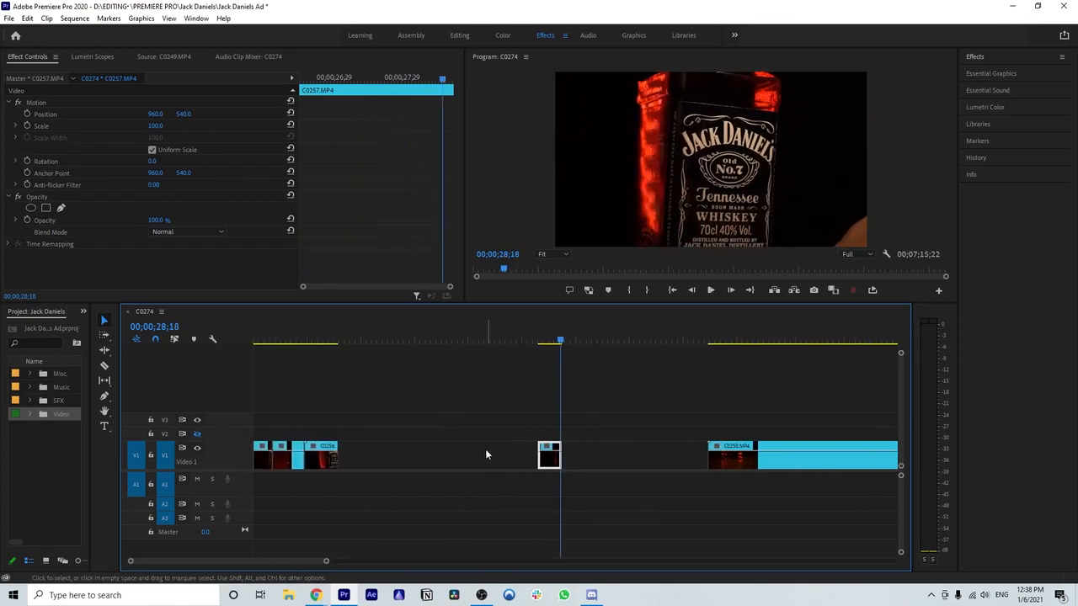
click(404, 458)
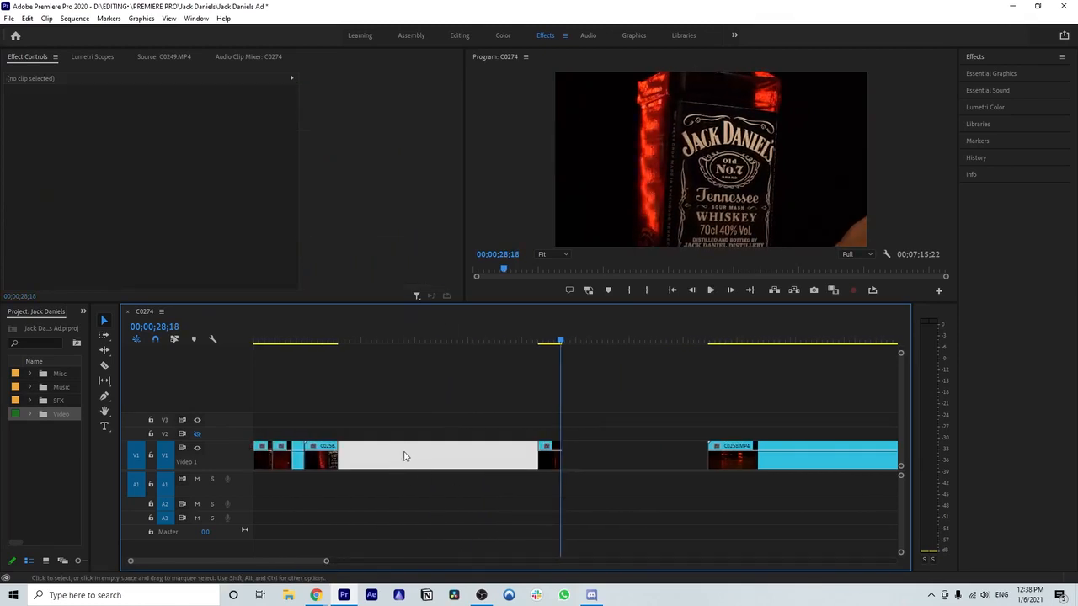
click(413, 460)
click(413, 460)
click(380, 451)
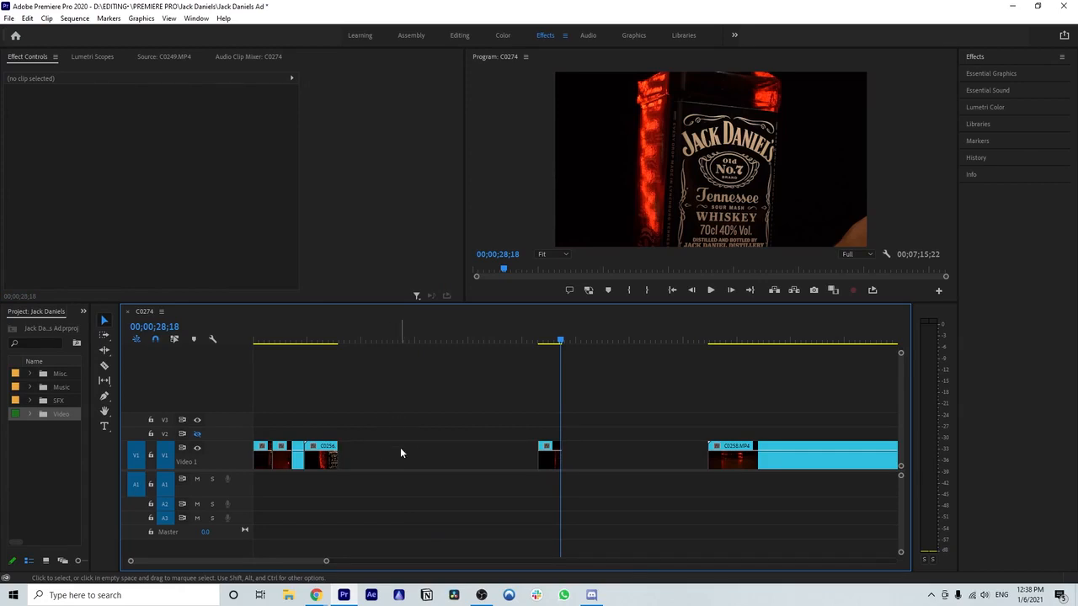
click(410, 468)
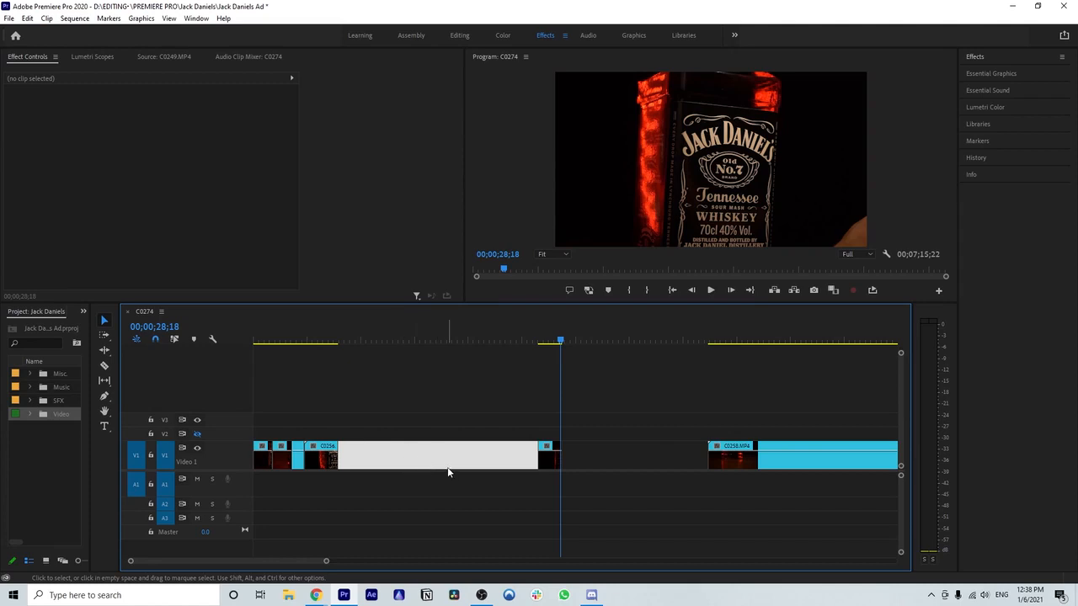
click(447, 462)
click(548, 463)
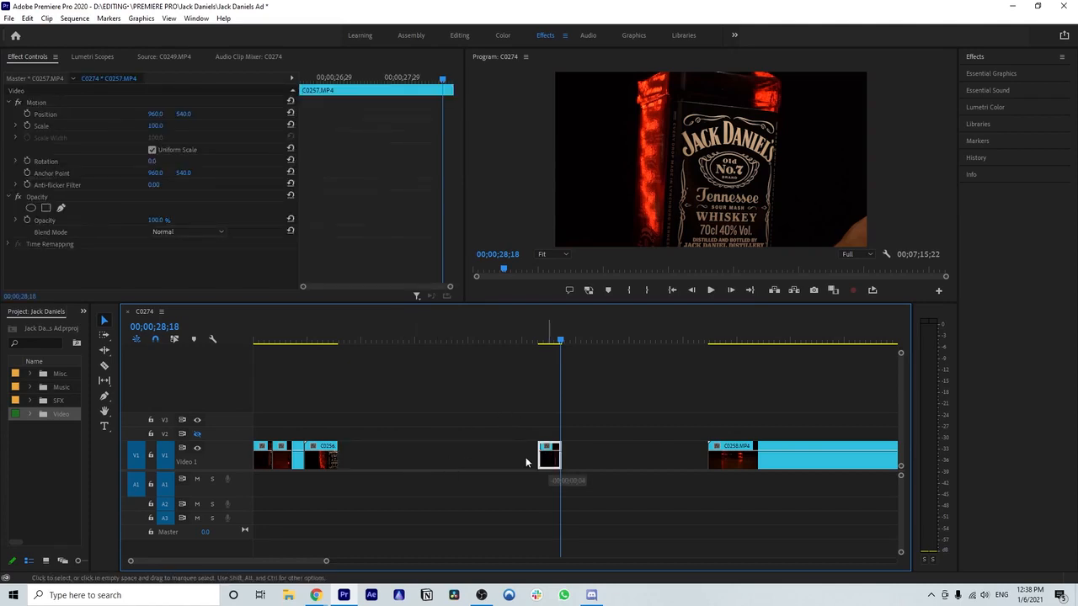
drag(525, 457, 355, 455)
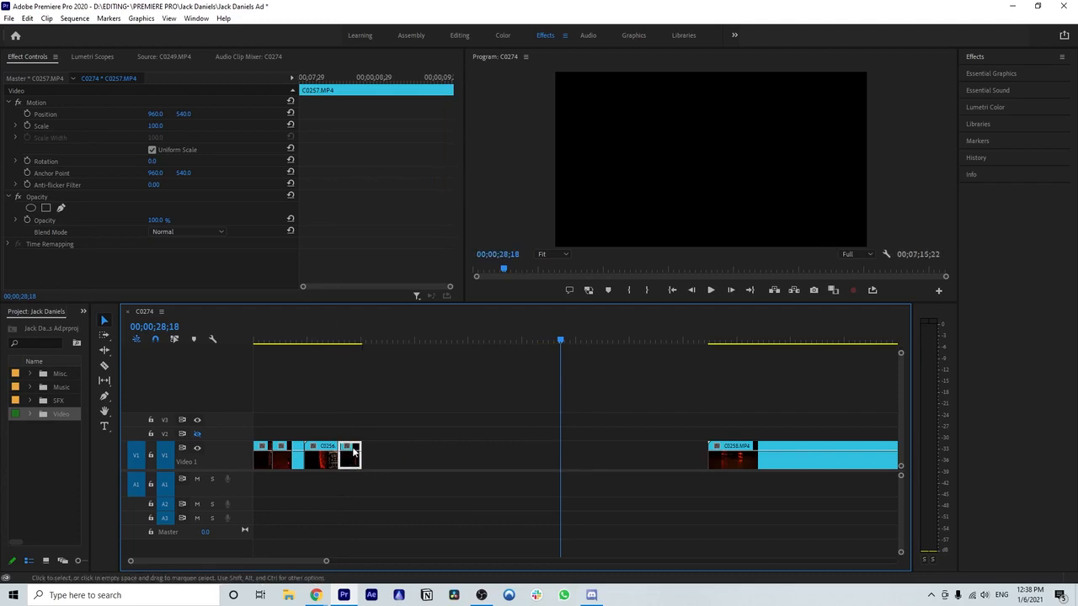
- Ripple delete the empty gap between the kept C0257.MP4 shot and C0258.MP4
scroll(505, 433, right, 2)
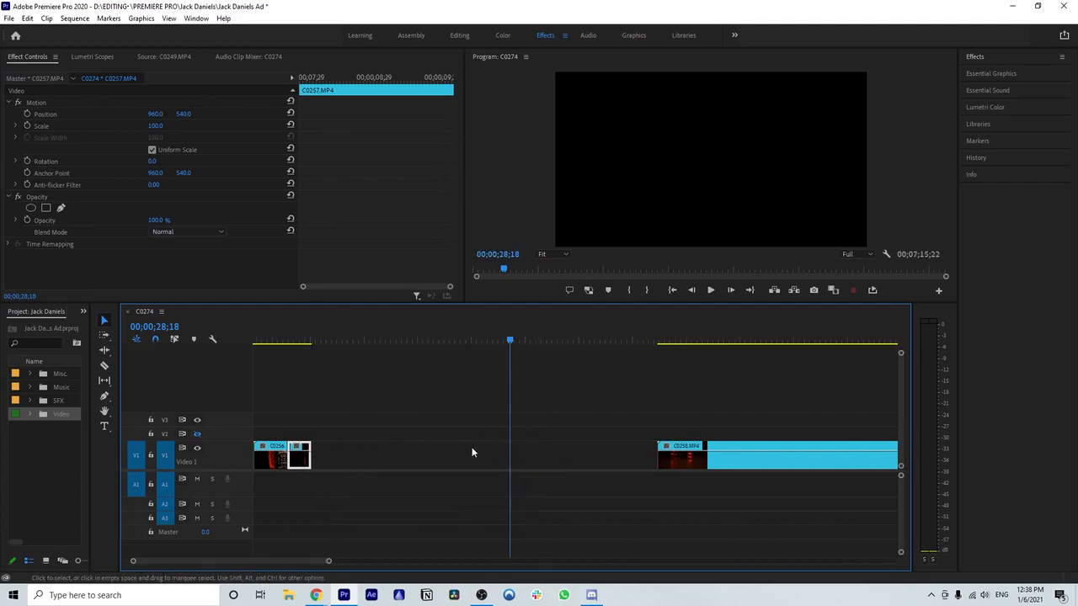
click(393, 455)
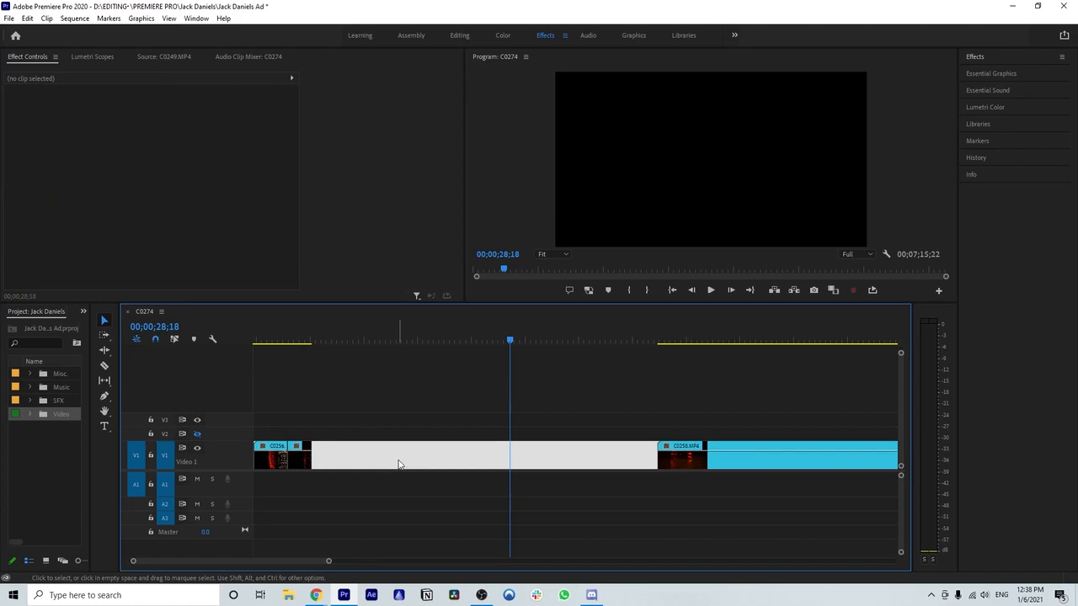
key(Delete)
- Play the sequence from 00;00;09;10 and review C0258.MP4 up to about 00;00;28 for a usable bottle turn
click(304, 343)
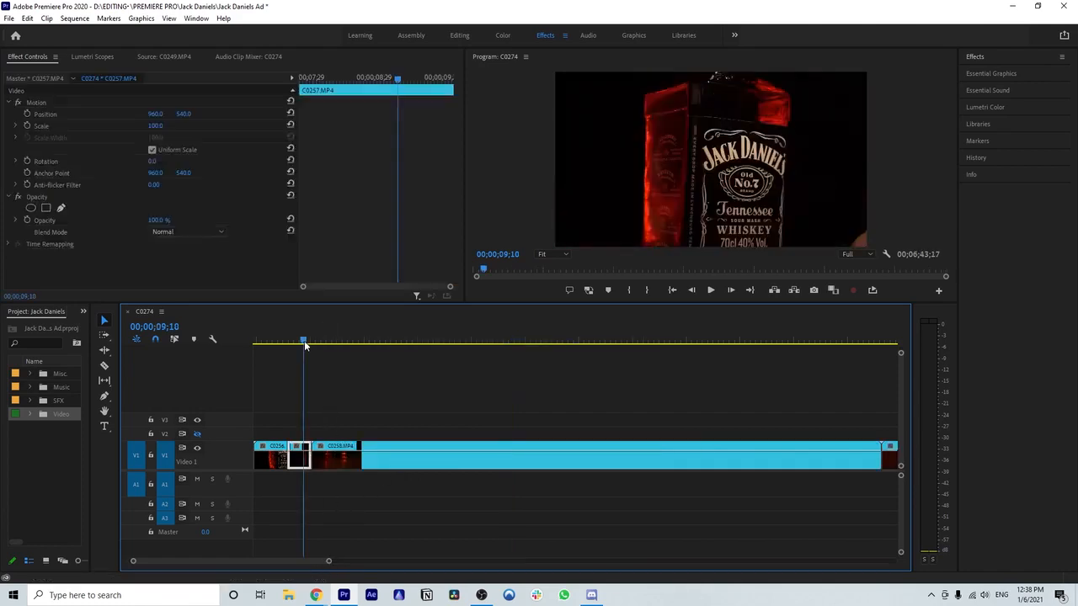
drag(327, 563, 243, 562)
key(space)
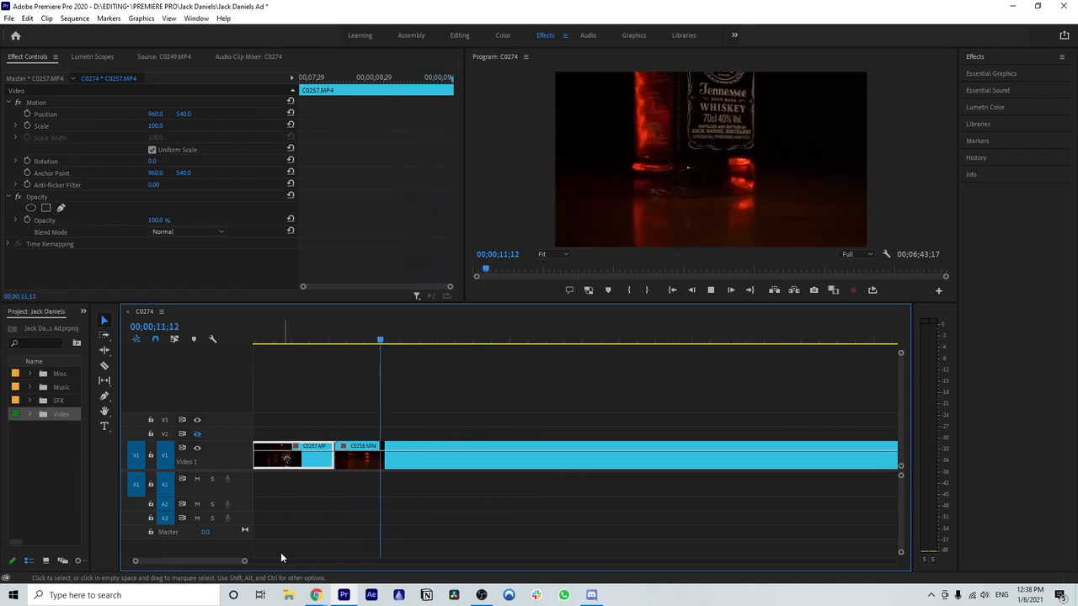
drag(243, 563, 277, 563)
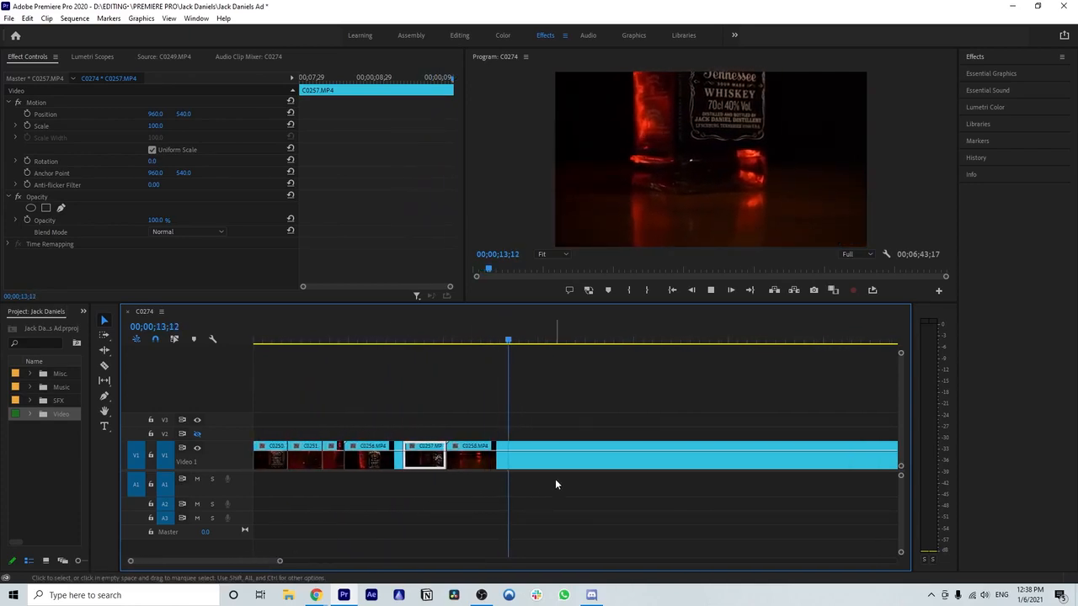
scroll(556, 481, down, 1)
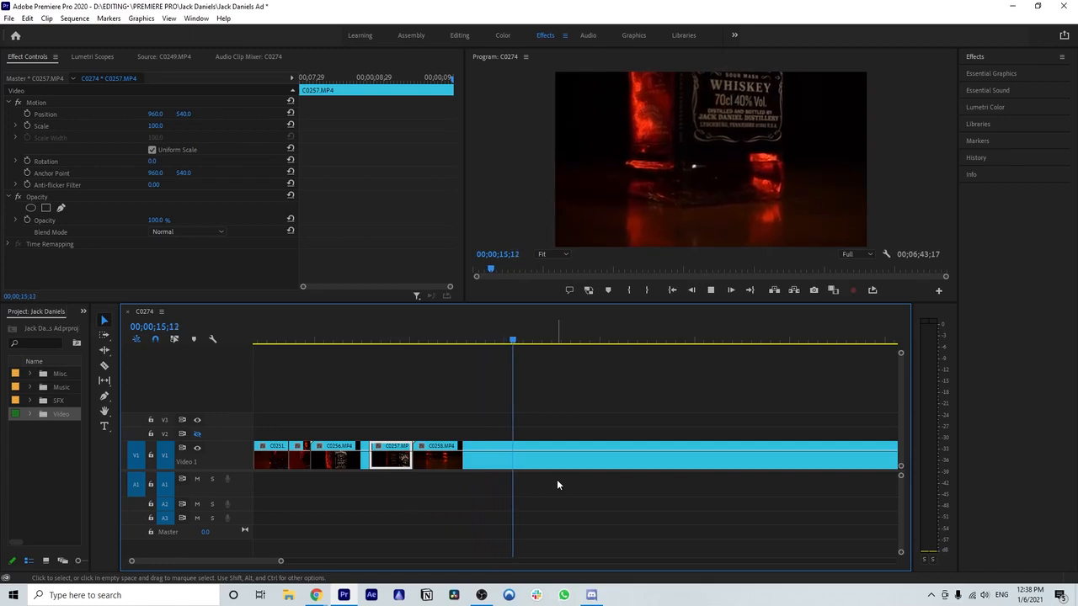
scroll(586, 501, down, 3)
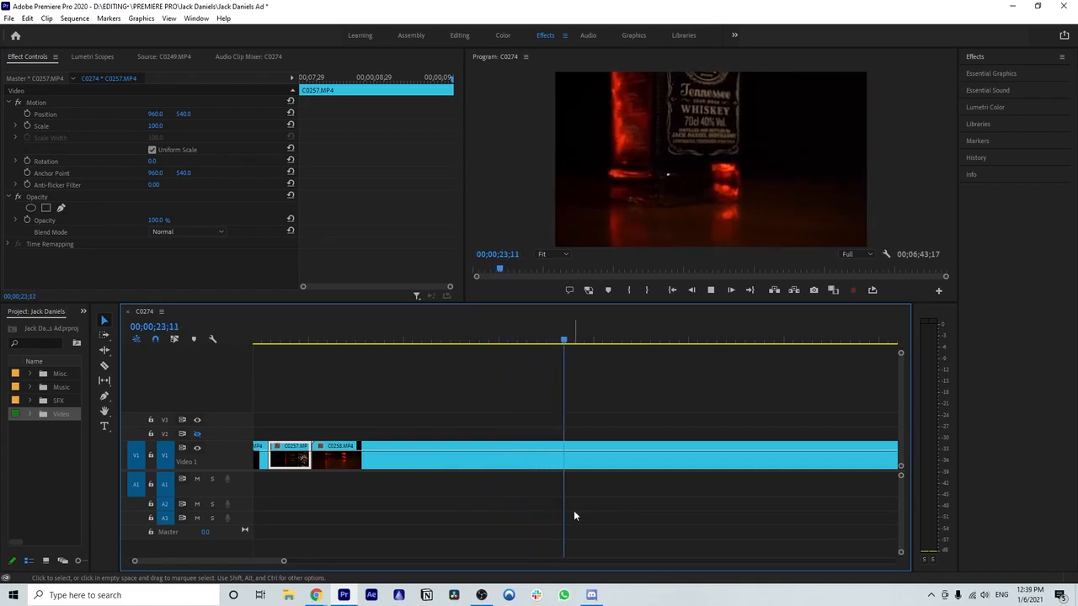
scroll(581, 484, down, 5)
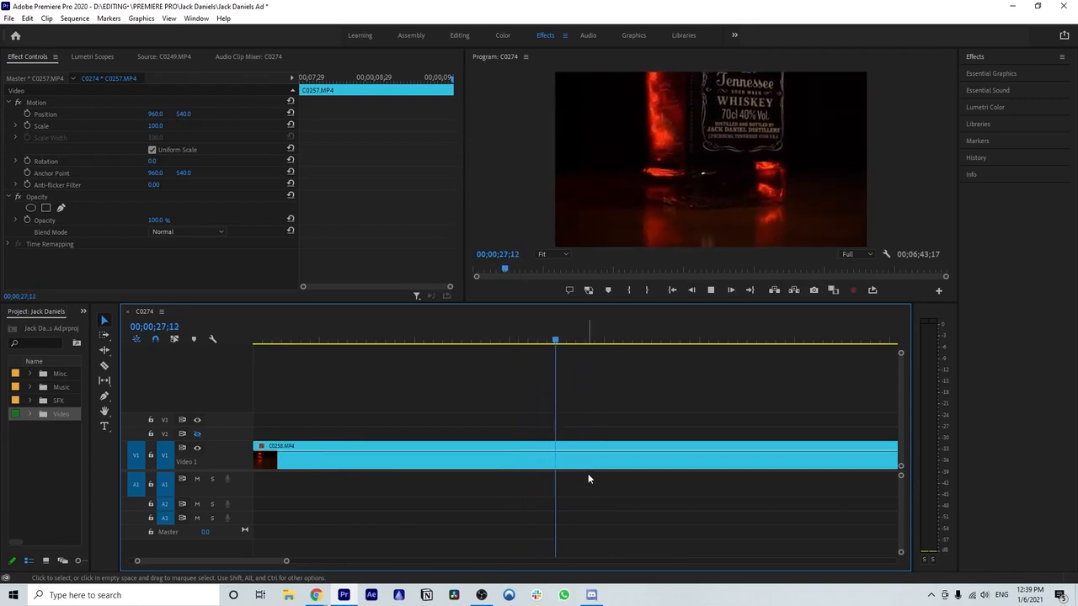
key(space)
- Split C0258.MP4 at about 00;00;26, where the wanted bottle turn begins
click(589, 459)
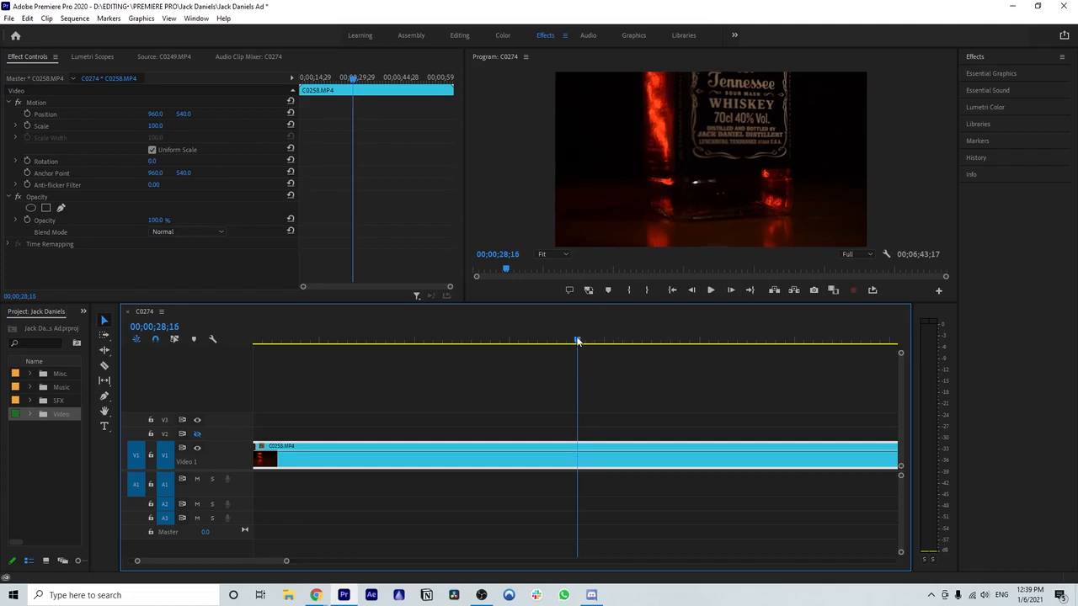
drag(577, 341, 532, 337)
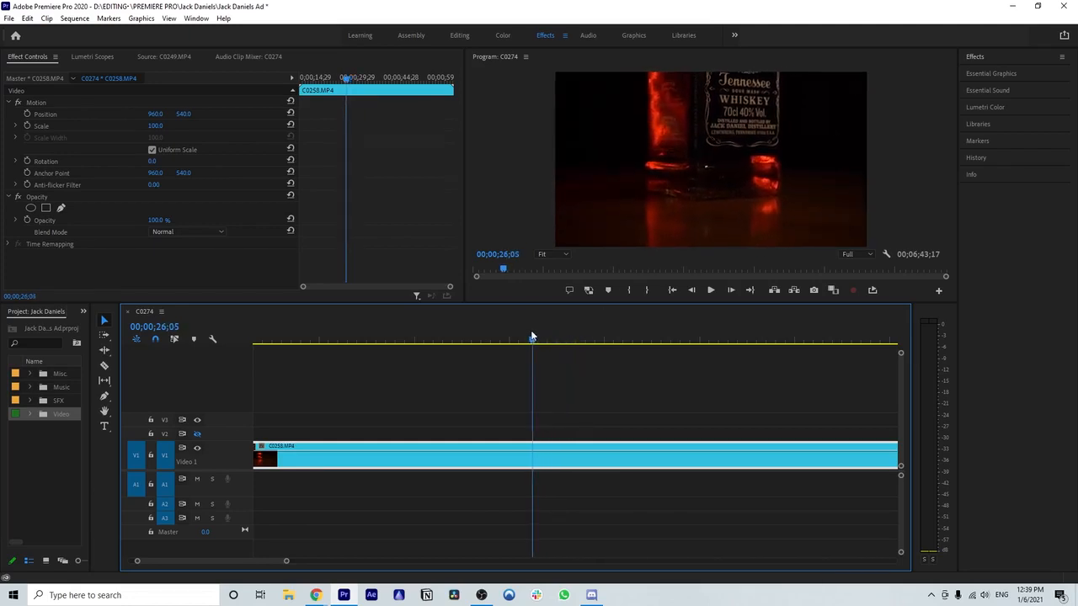
click(534, 449)
- Split C0258.MP4 again at 00;00;29;00 to end the wanted shot, and move that shot up to track V2
key(space)
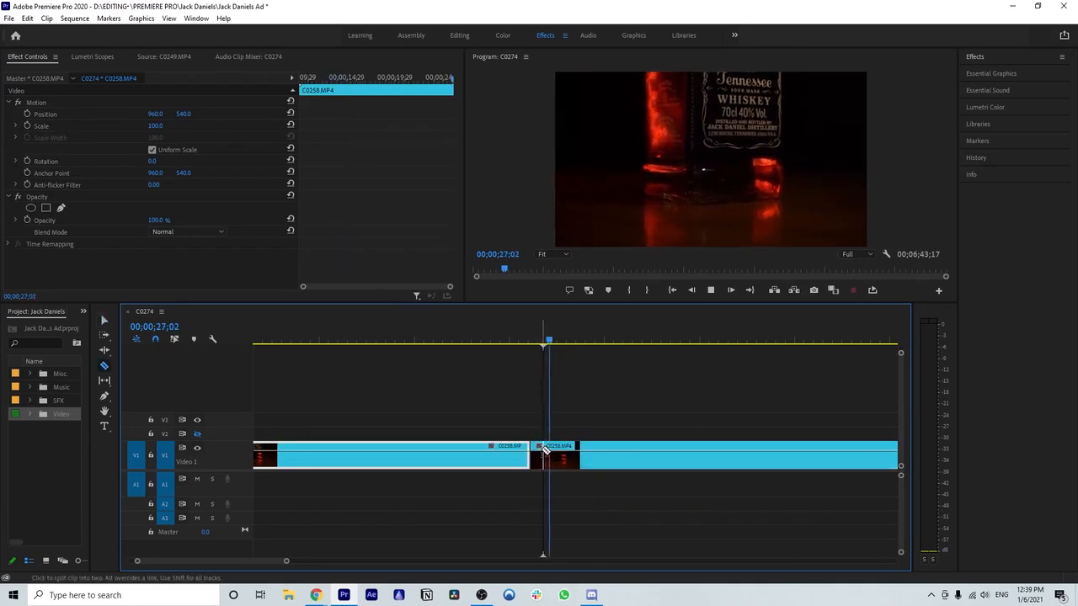
key(space)
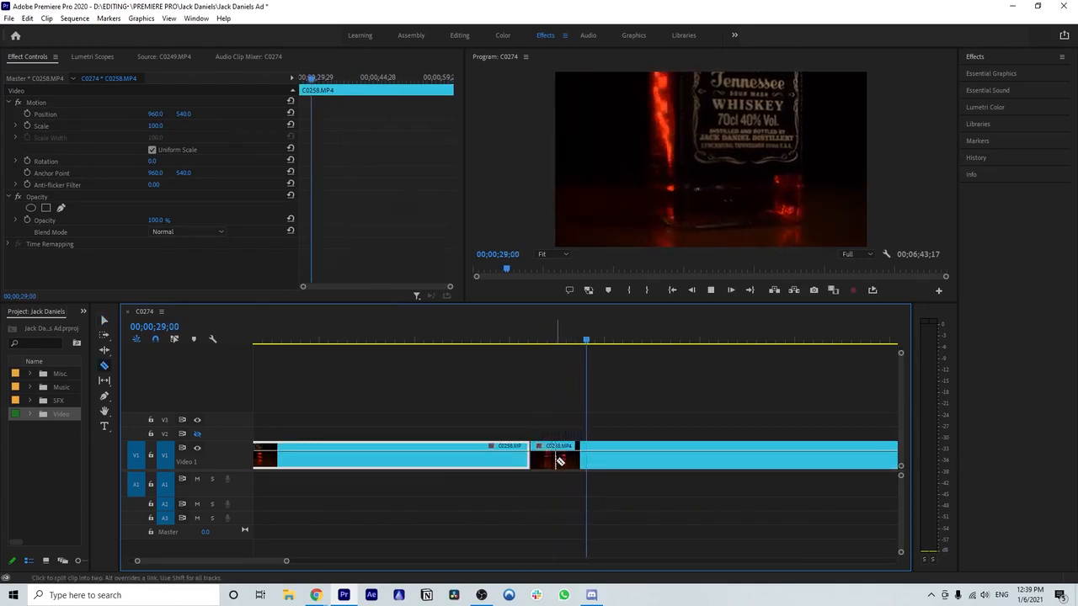
click(587, 456)
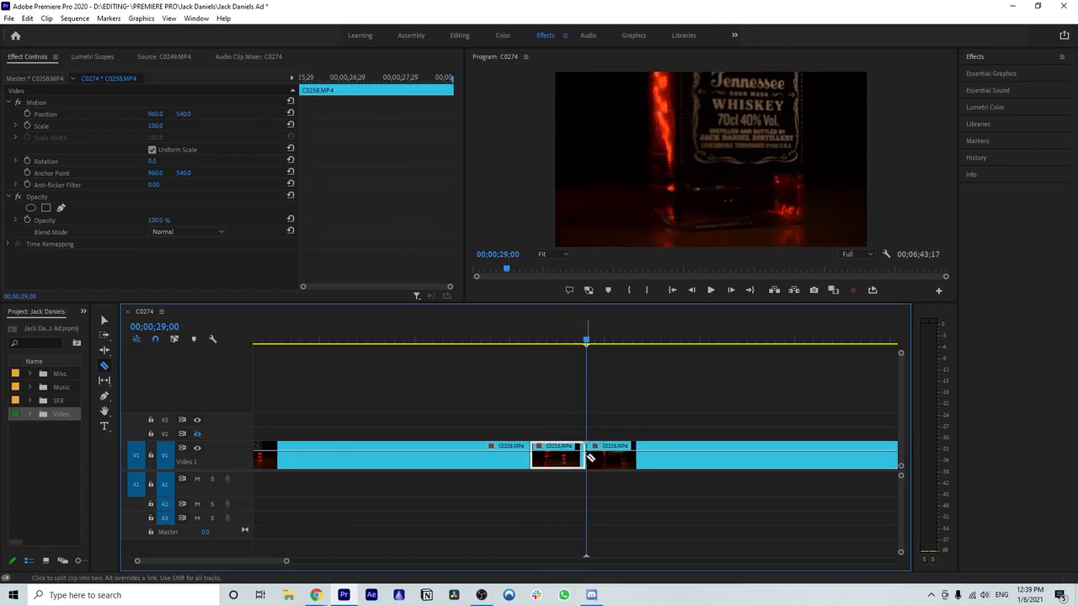
drag(565, 463, 570, 435)
- Continue reviewing C0258.MP4 from 00;00;29;00 to about 00;00;34;19 for another usable shot
key(space)
scroll(613, 452, down, 3)
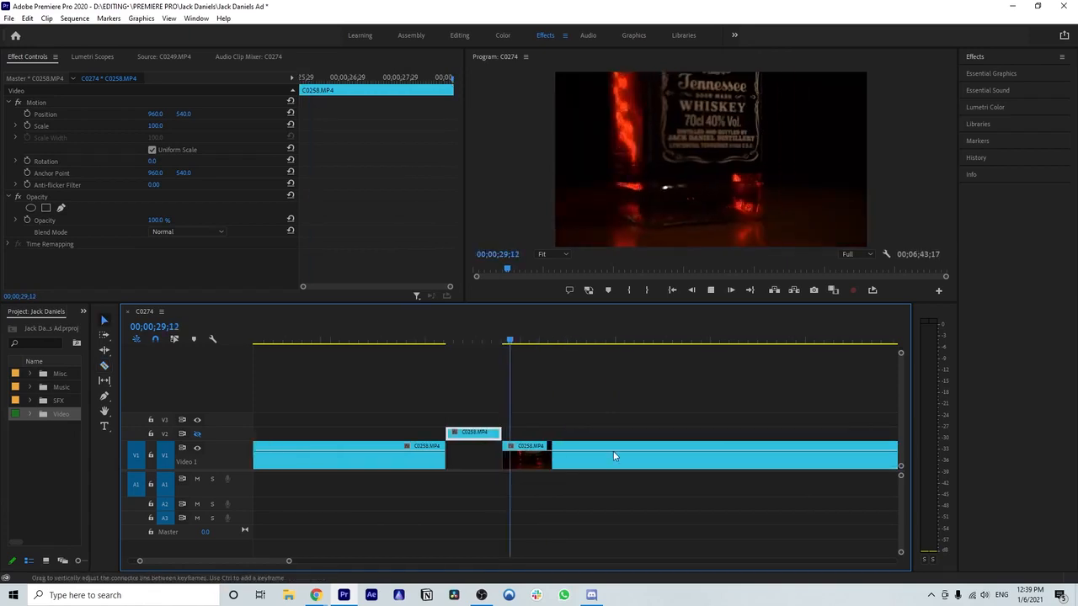
scroll(602, 459, down, 2)
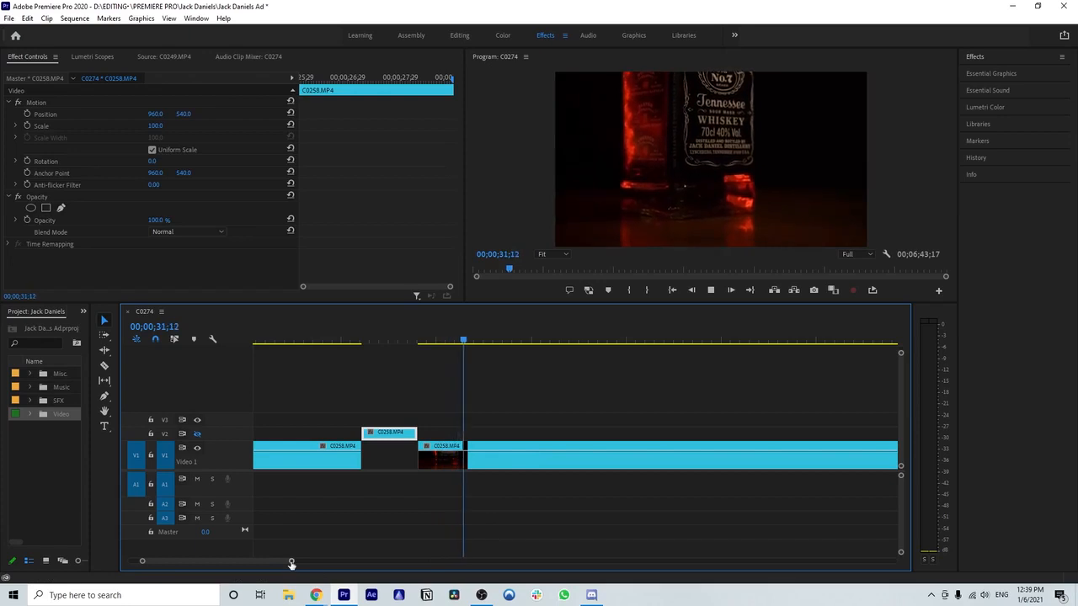
drag(292, 562, 325, 559)
key(space)
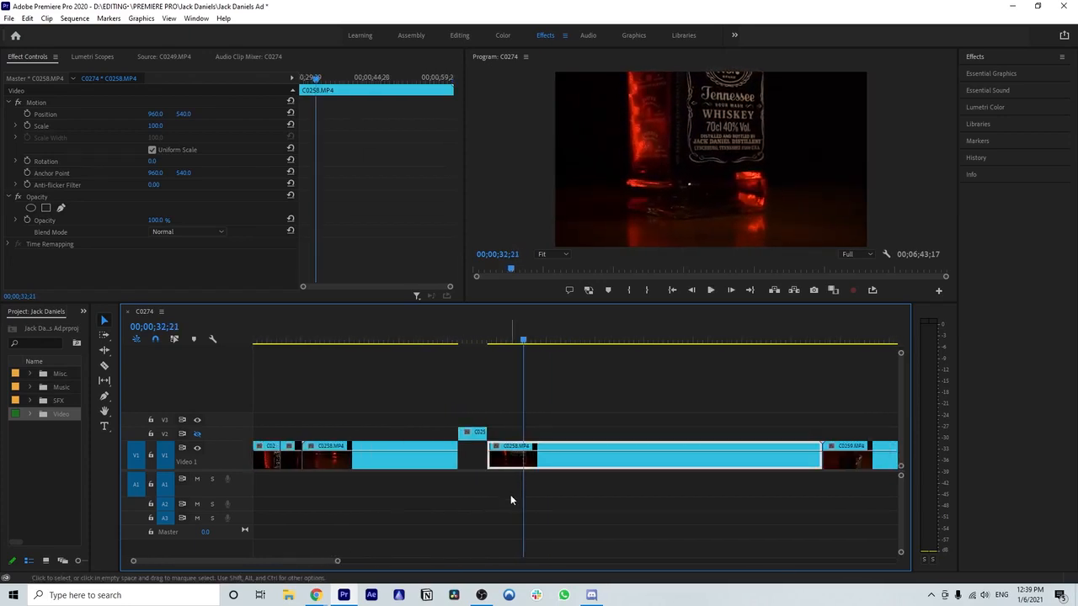
key(space)
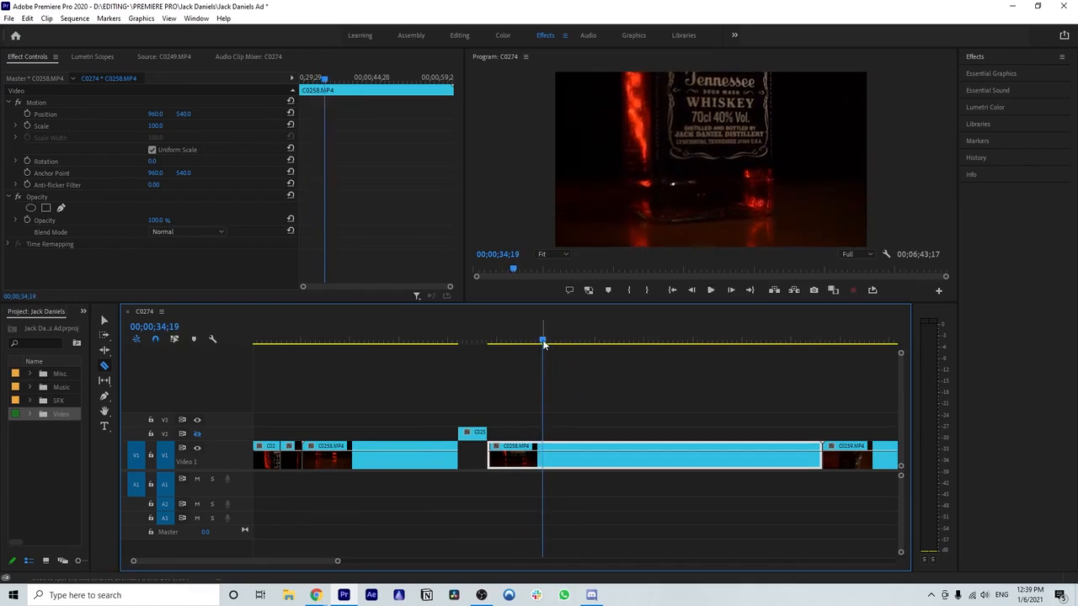
- Replay the following bottle movement and split C0258.MP4 at about 00;00;32;06, where the second wanted shot begins
drag(543, 344, 511, 346)
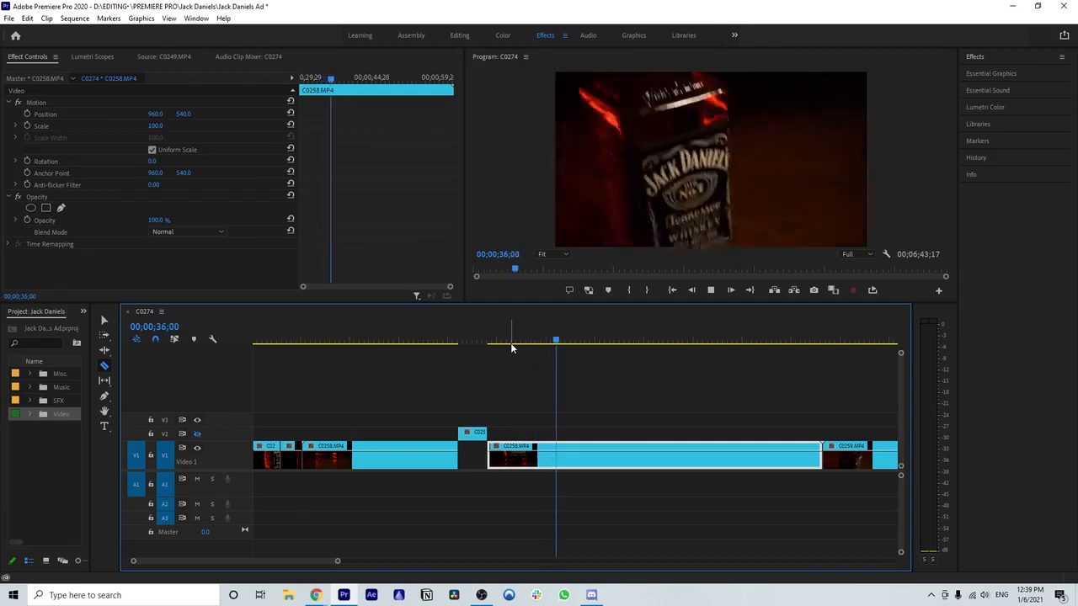
key(space)
drag(560, 344, 500, 348)
key(space)
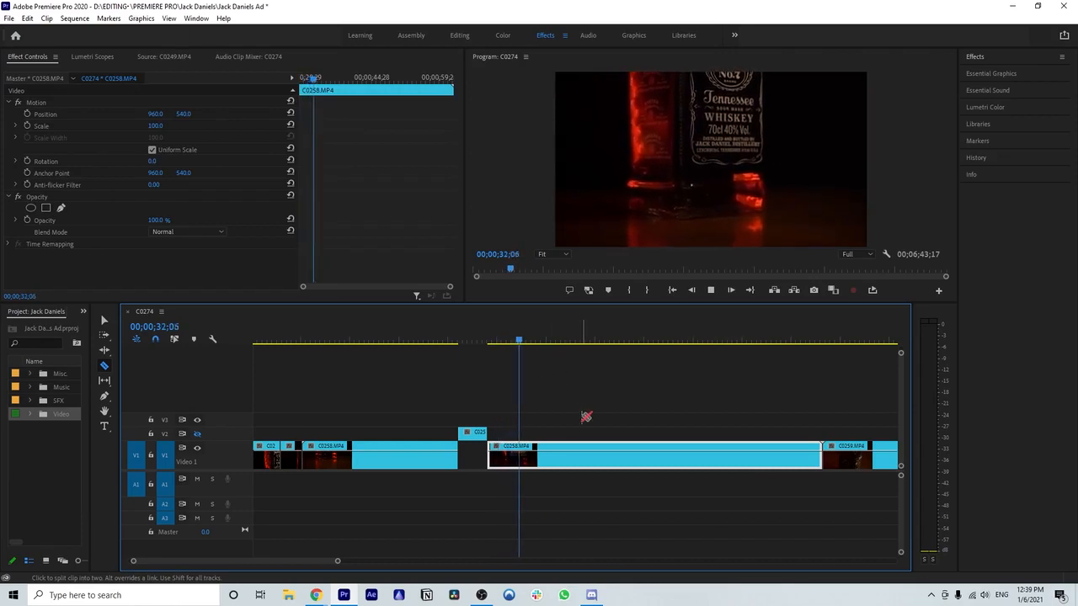
click(522, 457)
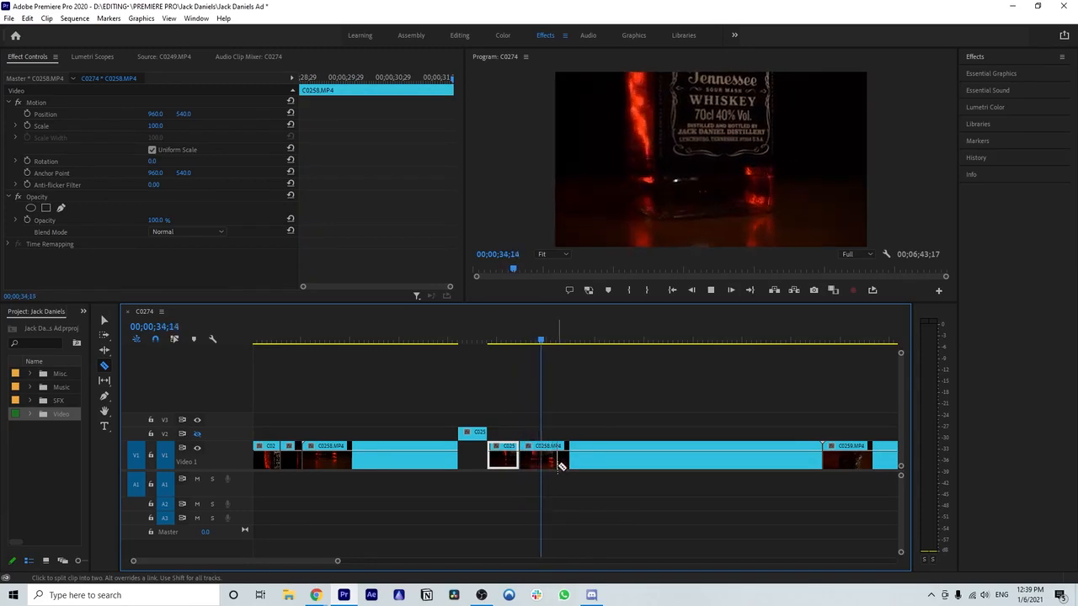
- End the second wanted shot with a split at 00;00;34;17 and move it up to track V2
key(space)
click(547, 458)
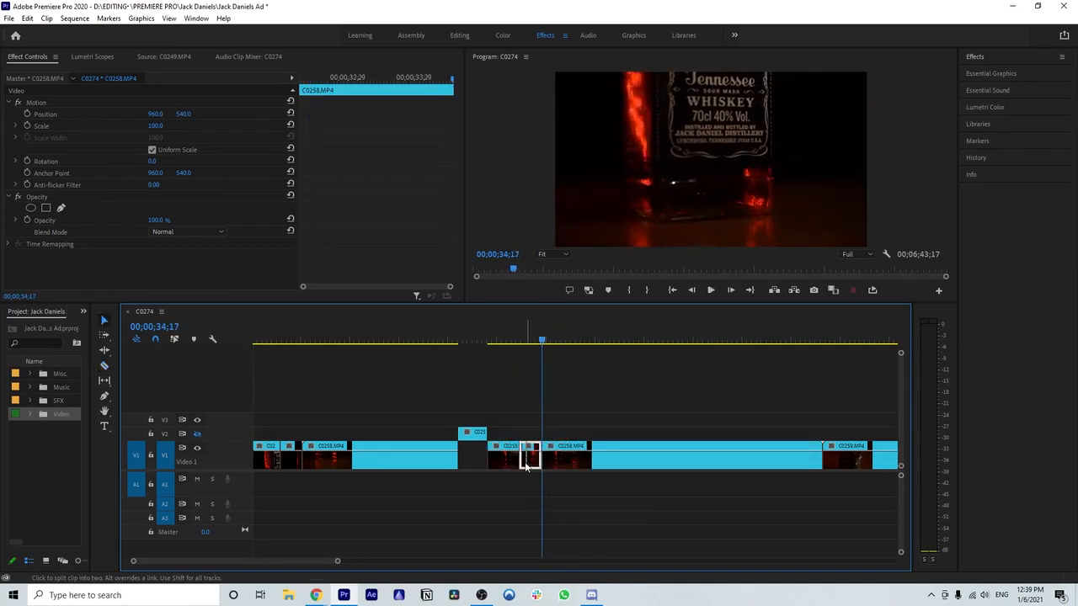
drag(529, 467, 530, 434)
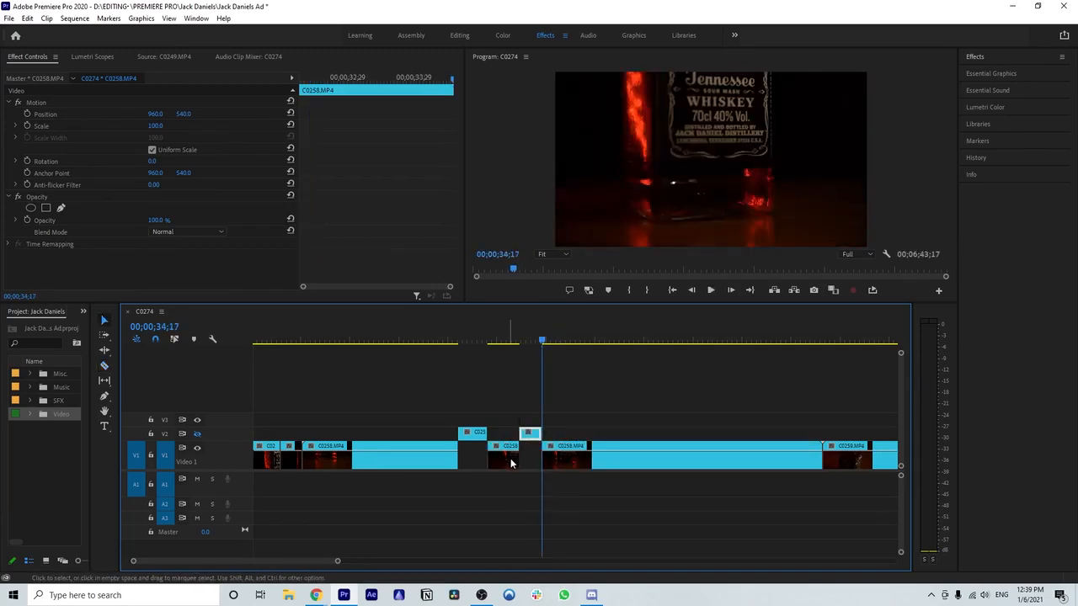
- Review the rest of C0258.MP4 up to 00;01;03;00, and return the playhead to the start of the sequence
key(space)
scroll(567, 418, down, 3)
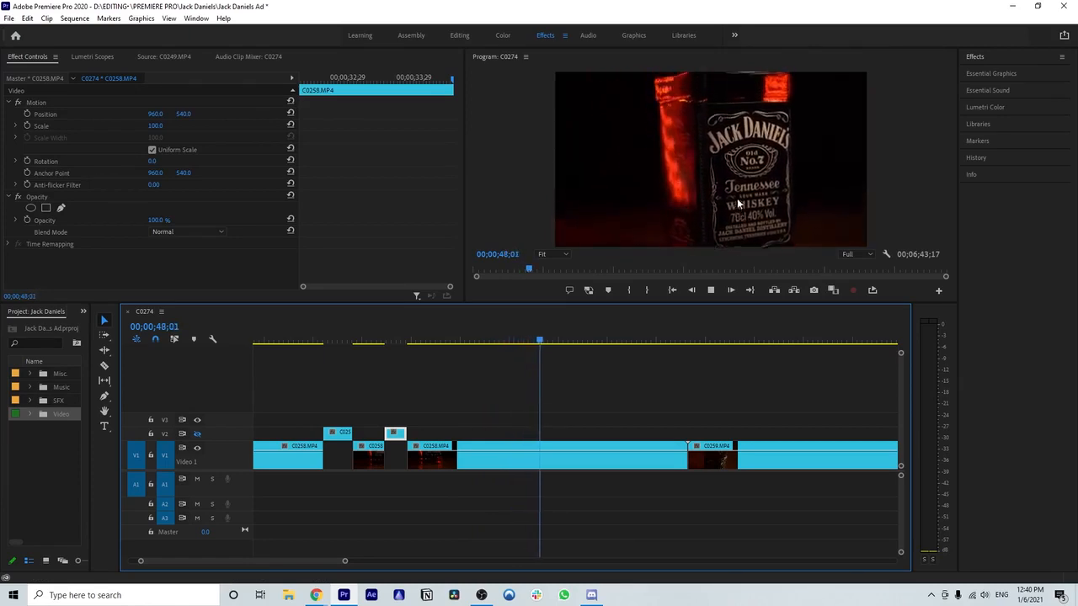
click(731, 229)
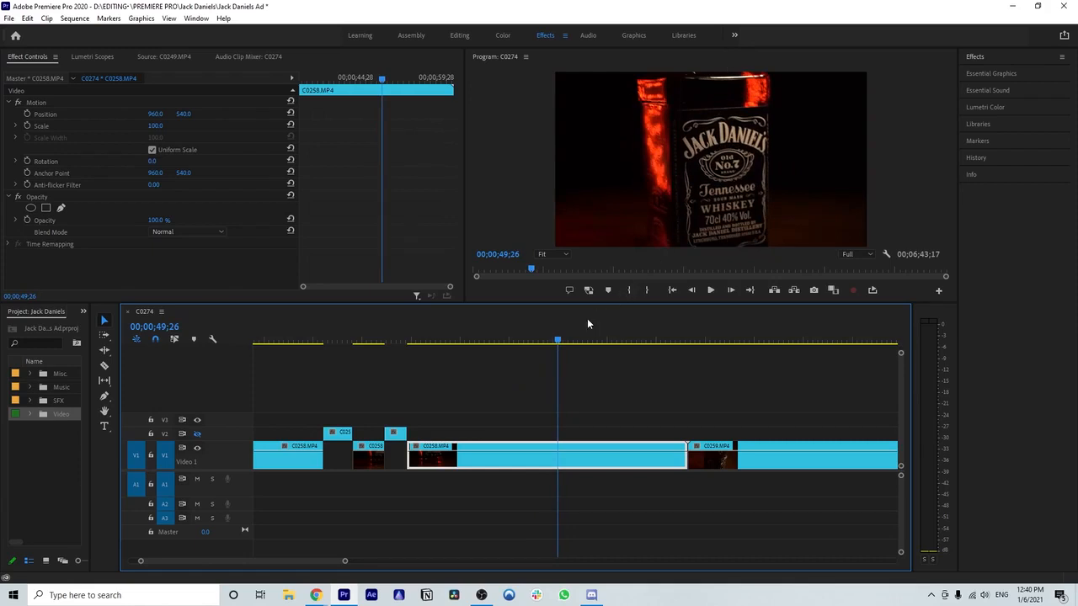
key(space)
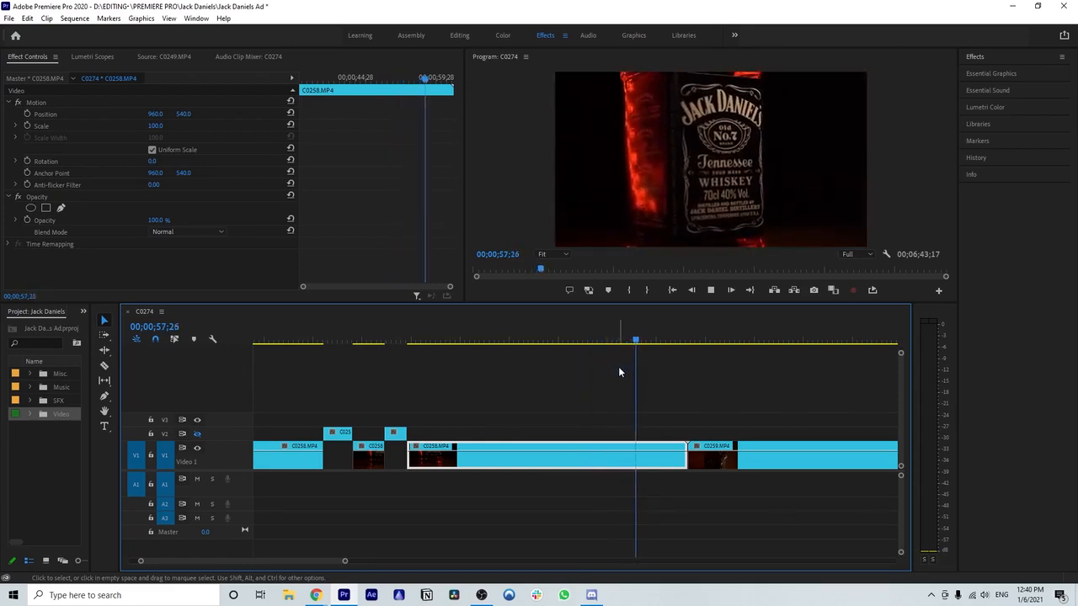
scroll(476, 440, up, 1)
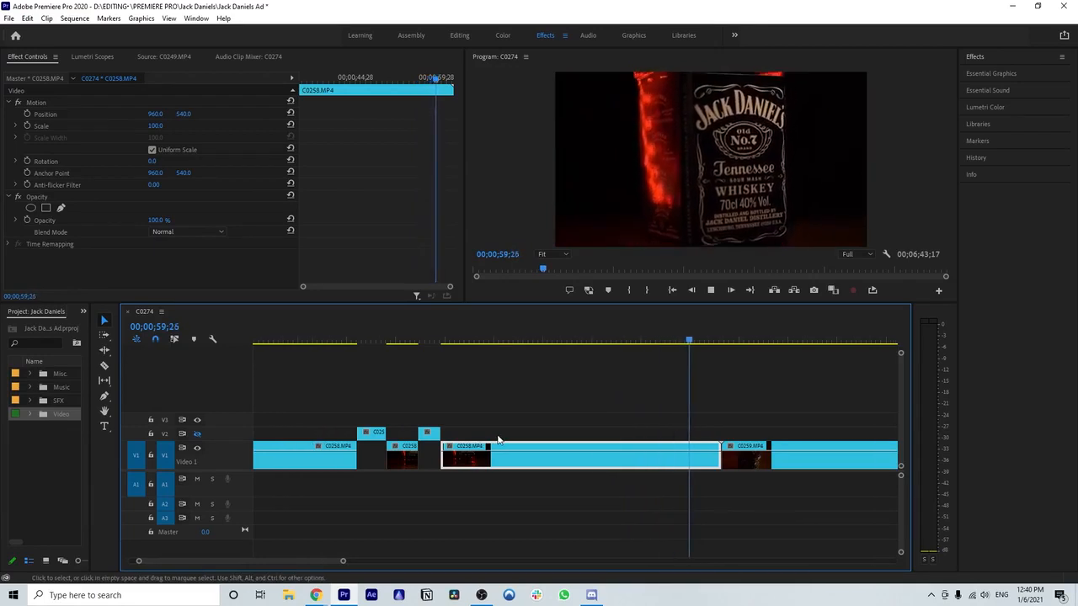
scroll(496, 439, down, 1)
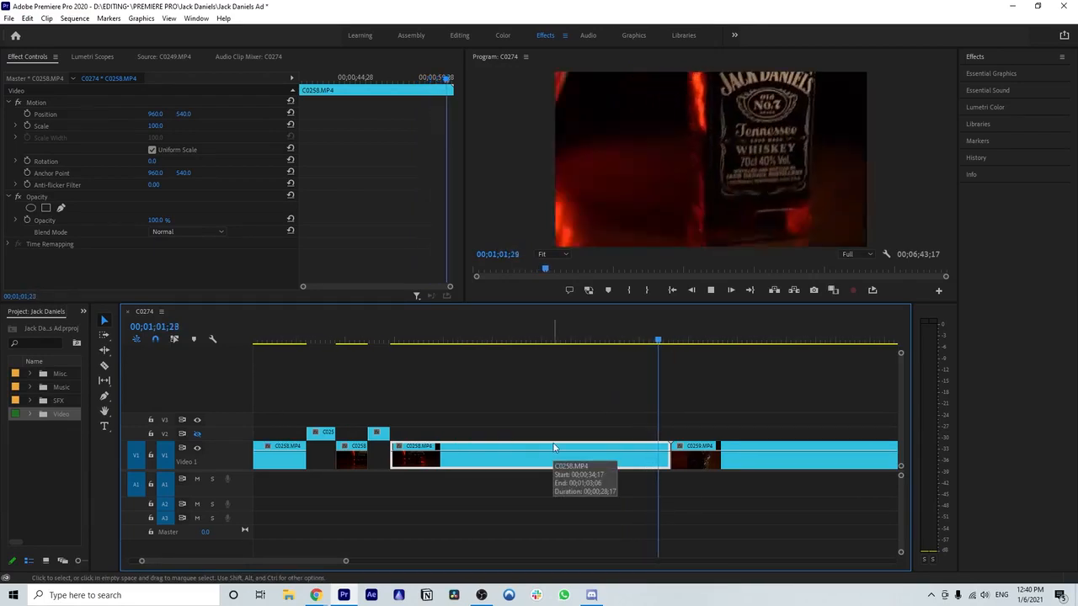
key(space)
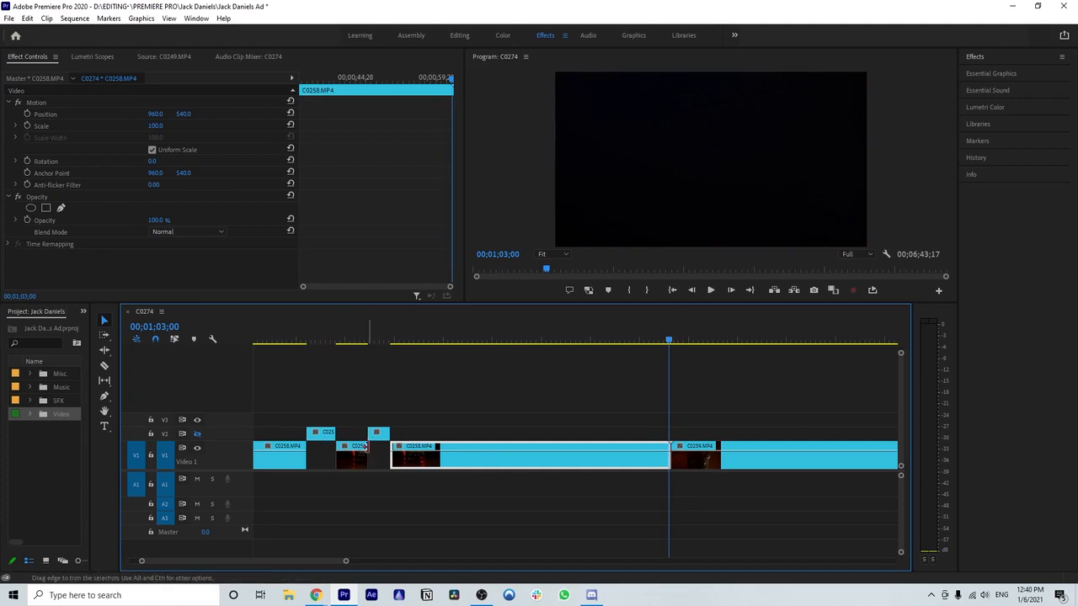
click(671, 290)
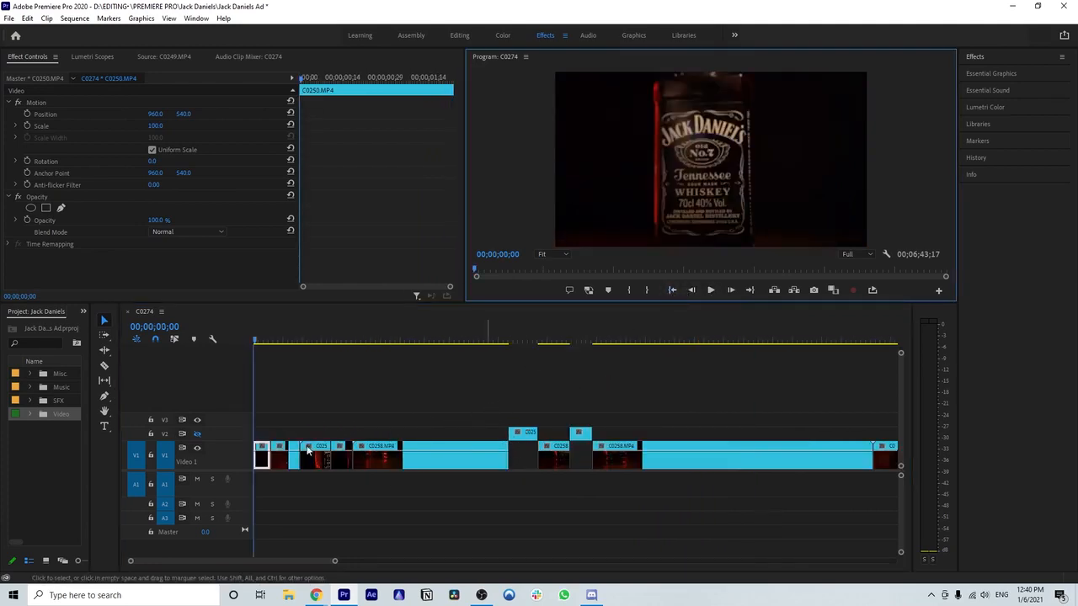
- Play back the trimmed shots near the start of the sequence, from C0250.MP4 through C0256.MP4
click(278, 459)
click(292, 459)
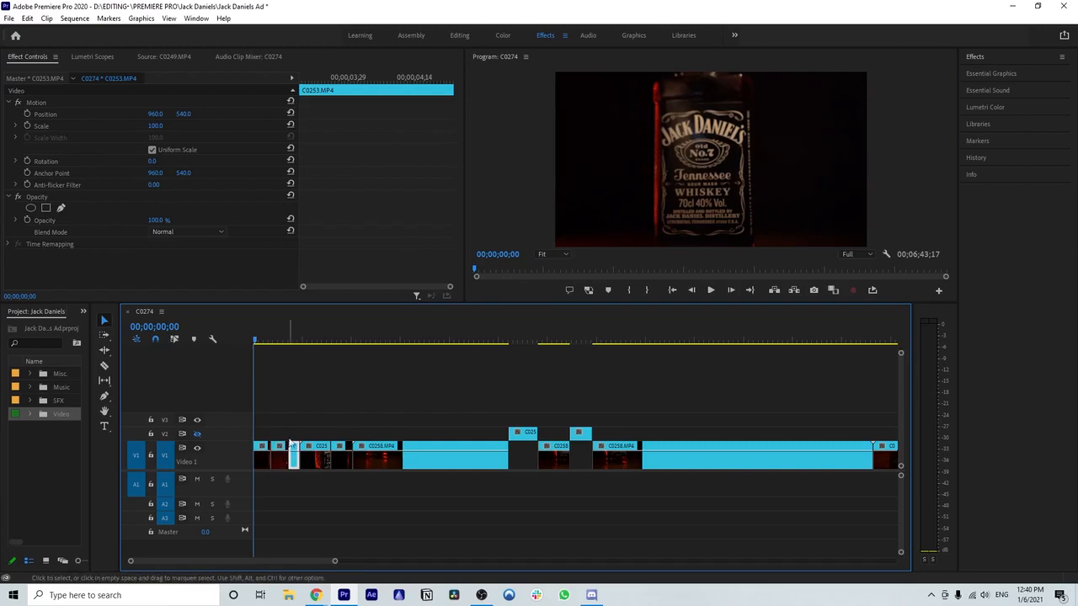
drag(335, 562, 212, 561)
click(348, 339)
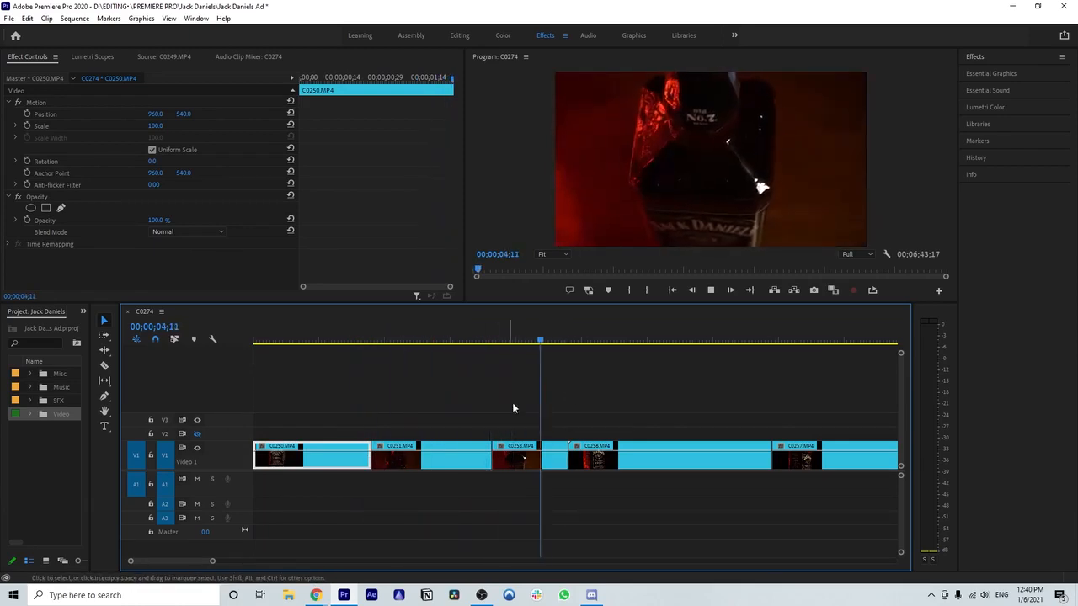
scroll(510, 507, down, 1)
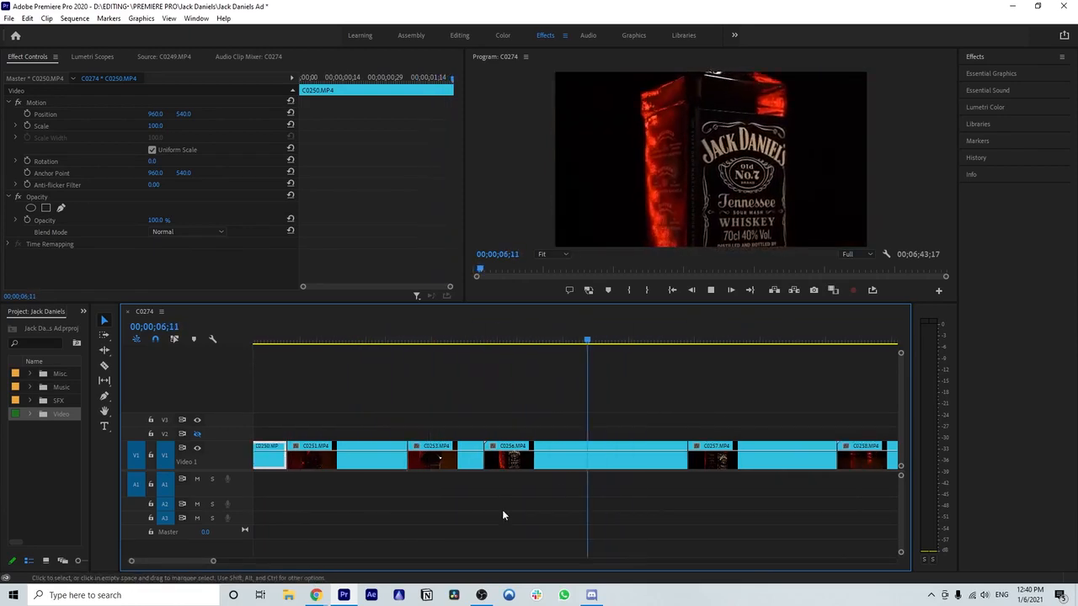
key(space)
- Check the leftover part of C0258.MP4 that follows the second wanted shot, and delete it
drag(214, 562, 359, 560)
click(599, 342)
click(627, 449)
scroll(610, 459, down, 1)
key(space)
scroll(523, 510, down, 1)
key(space)
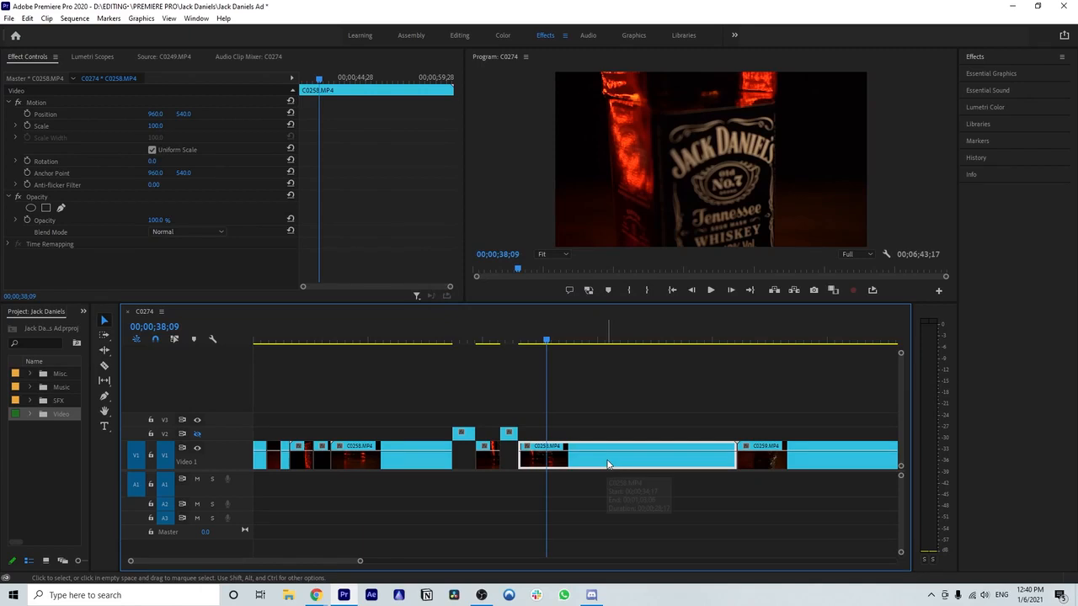
key(Delete)
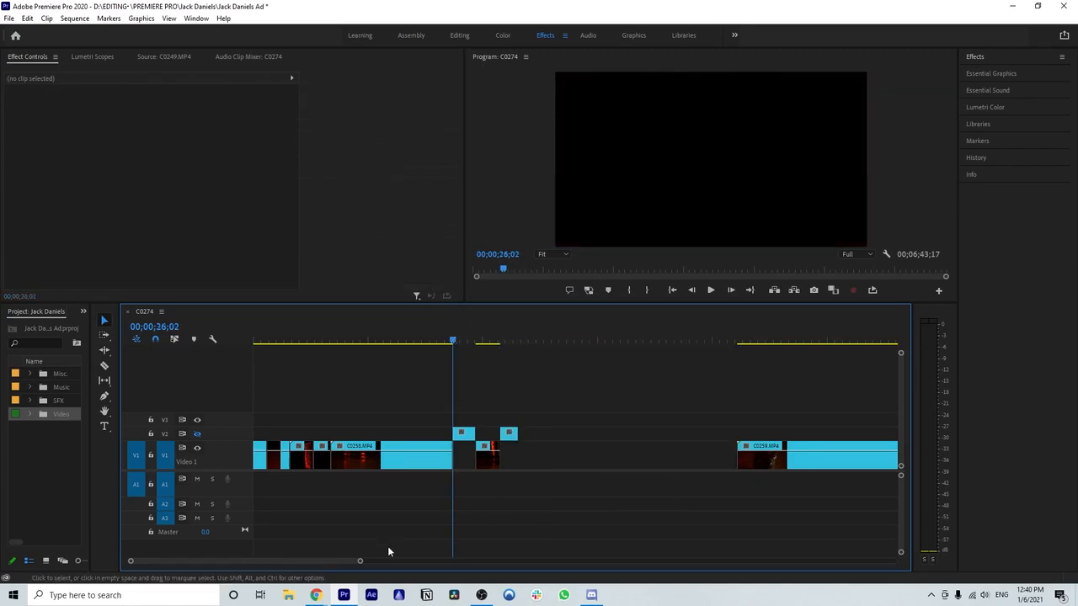
- Make track V2 visible and play the first wanted C0258.MP4 shot from about 00;00;26;02
drag(361, 562, 336, 562)
key(space)
scroll(484, 511, down, 1)
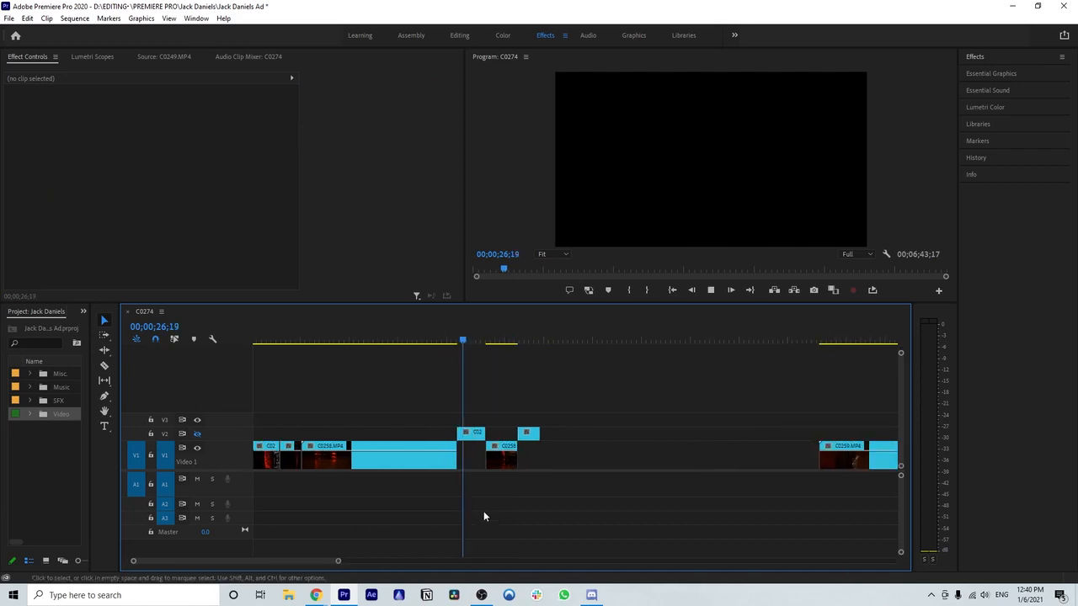
click(476, 439)
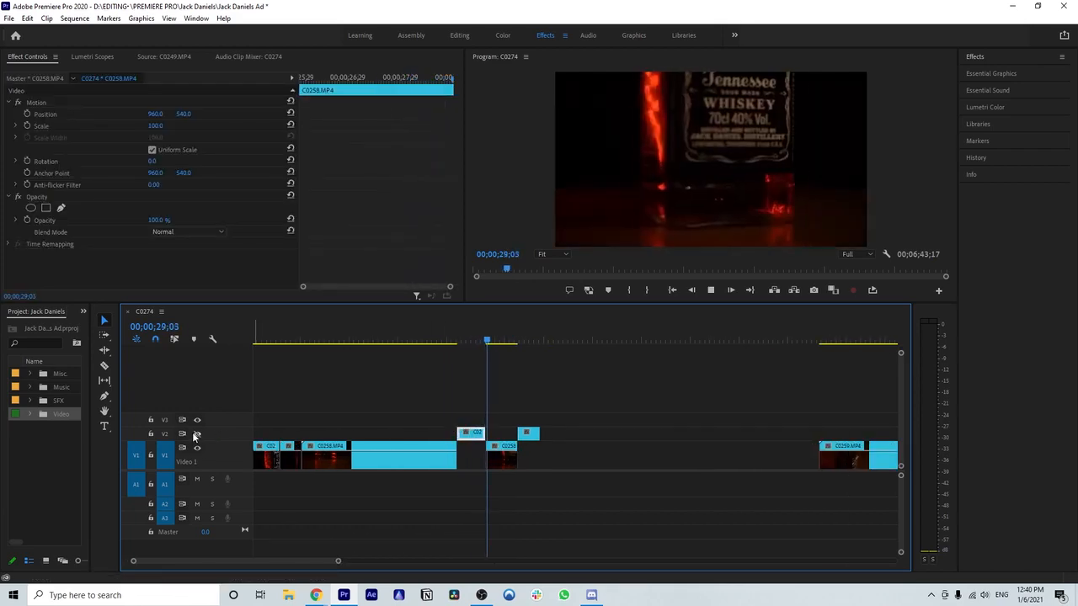
click(457, 342)
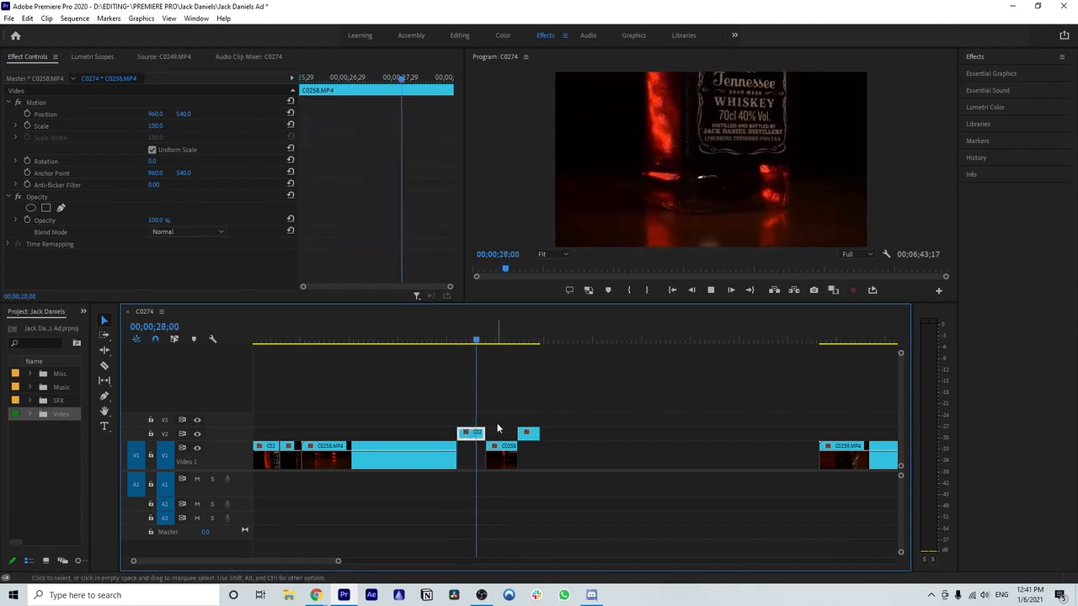
key(space)
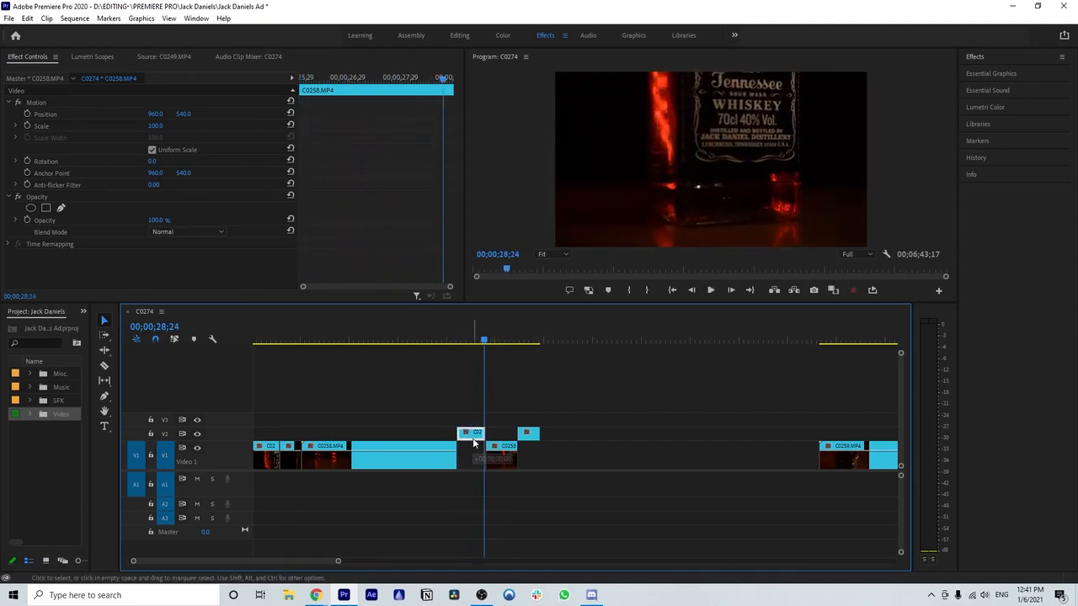
- Place both wanted C0258.MP4 shots back to back on track V1, deleting the unwanted section between them
drag(473, 442, 473, 455)
key(space)
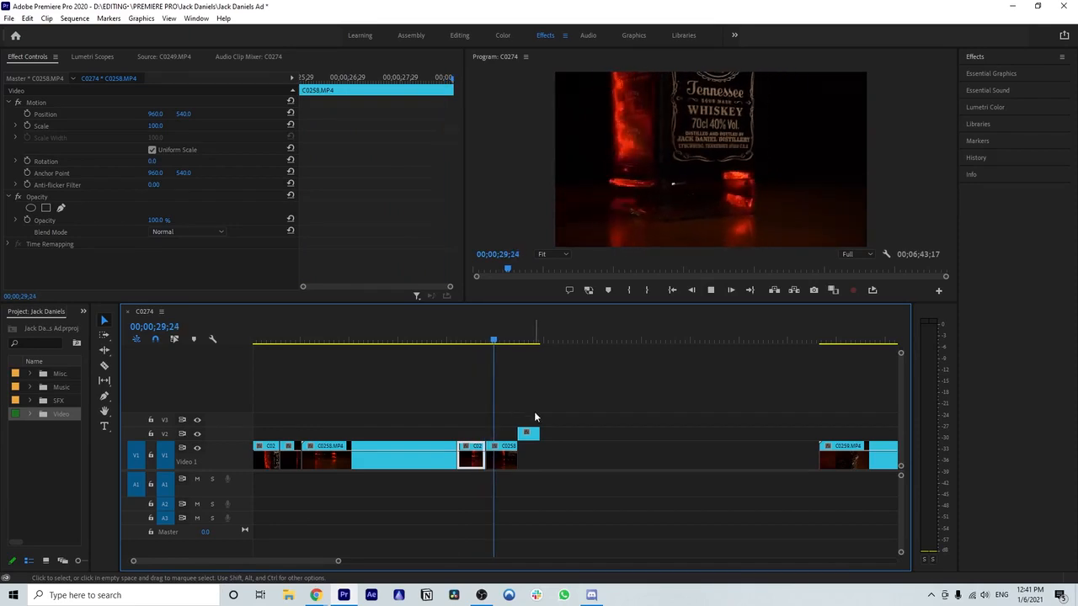
click(503, 456)
key(Delete)
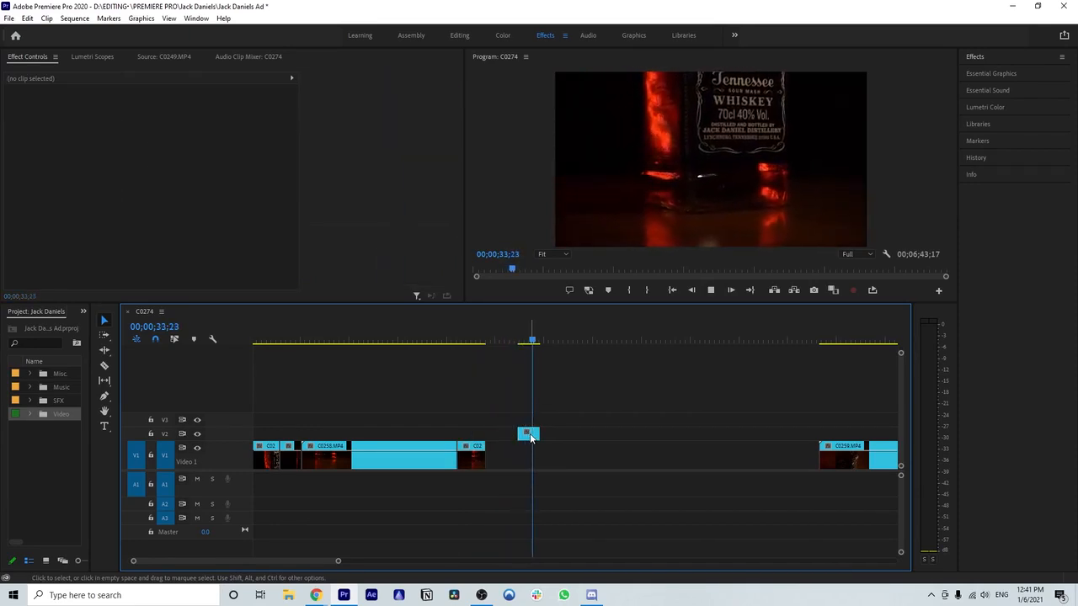
drag(529, 436, 498, 457)
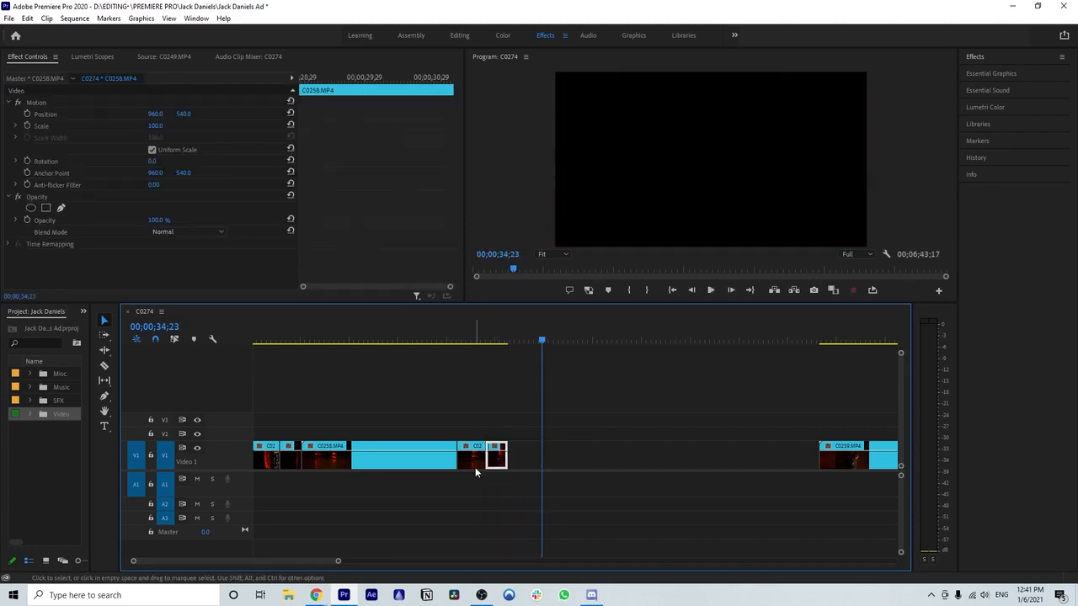
- Delete the long opening section of C0258.MP4 before the two wanted shots, and close the gap it leaves
drag(339, 564, 364, 568)
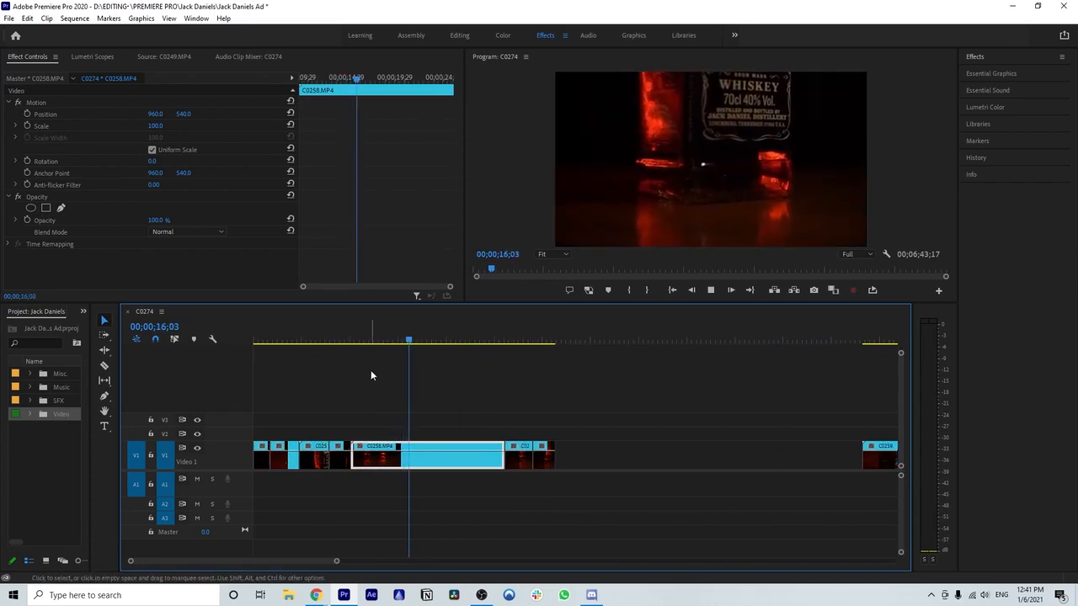
key(space)
key(Delete)
click(451, 459)
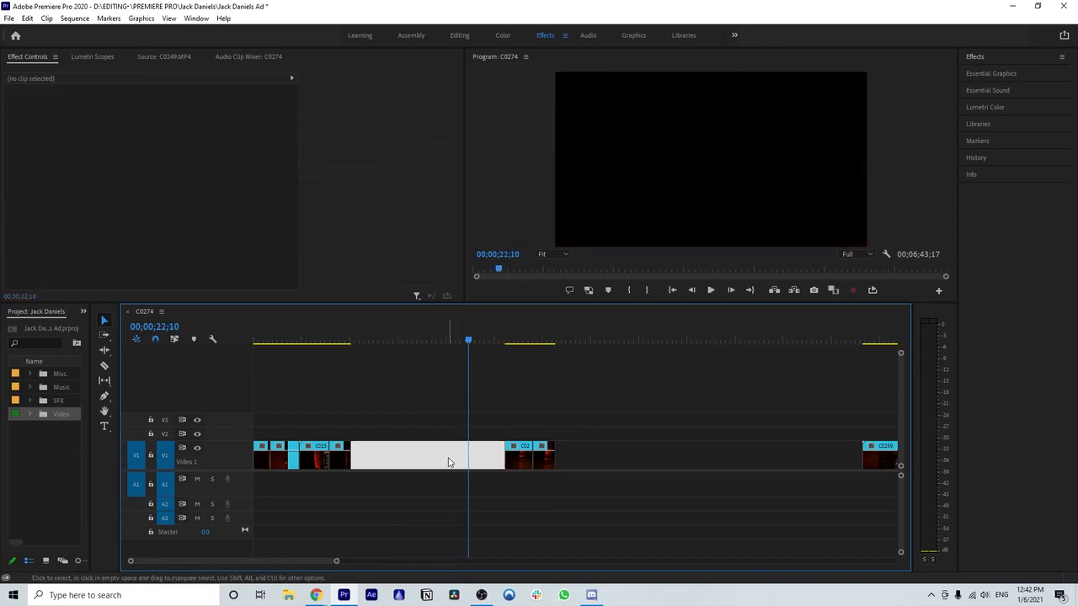
key(Delete)
drag(334, 558, 494, 560)
scroll(474, 528, up, 3)
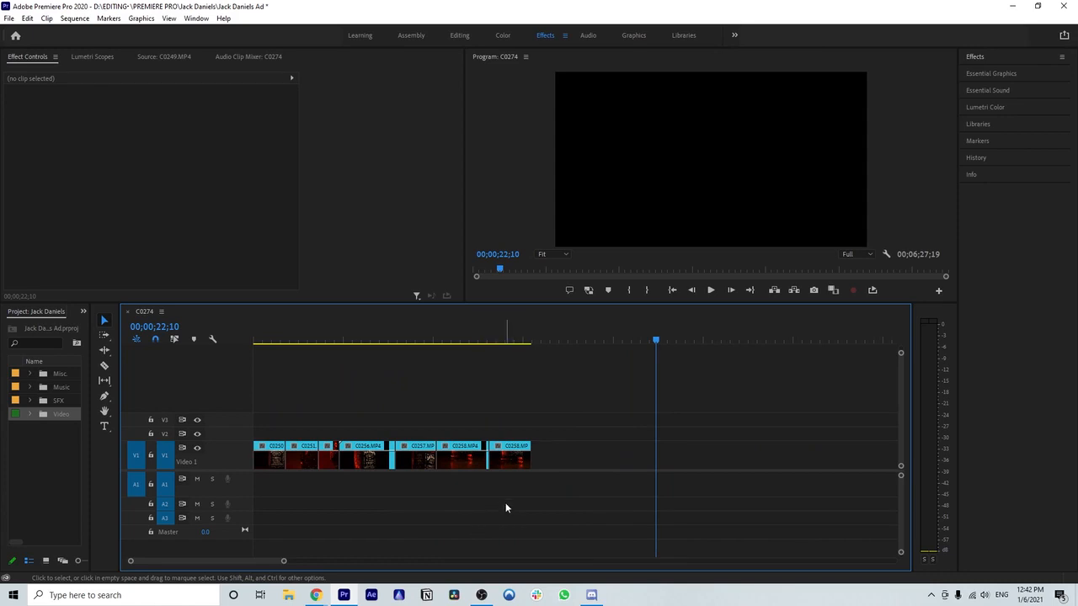
scroll(510, 484, down, 3)
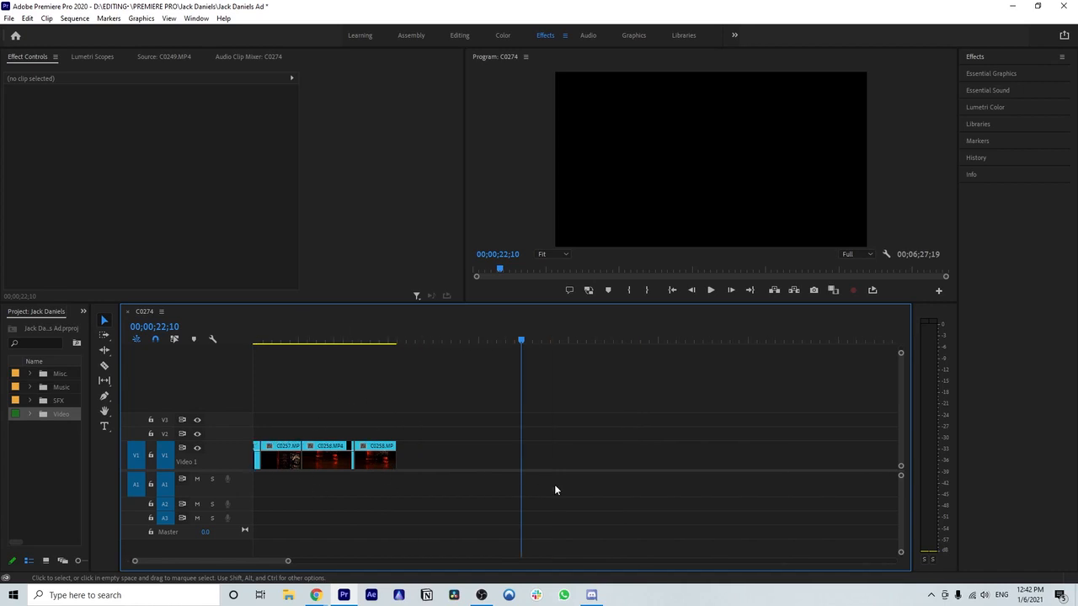
drag(292, 561, 532, 559)
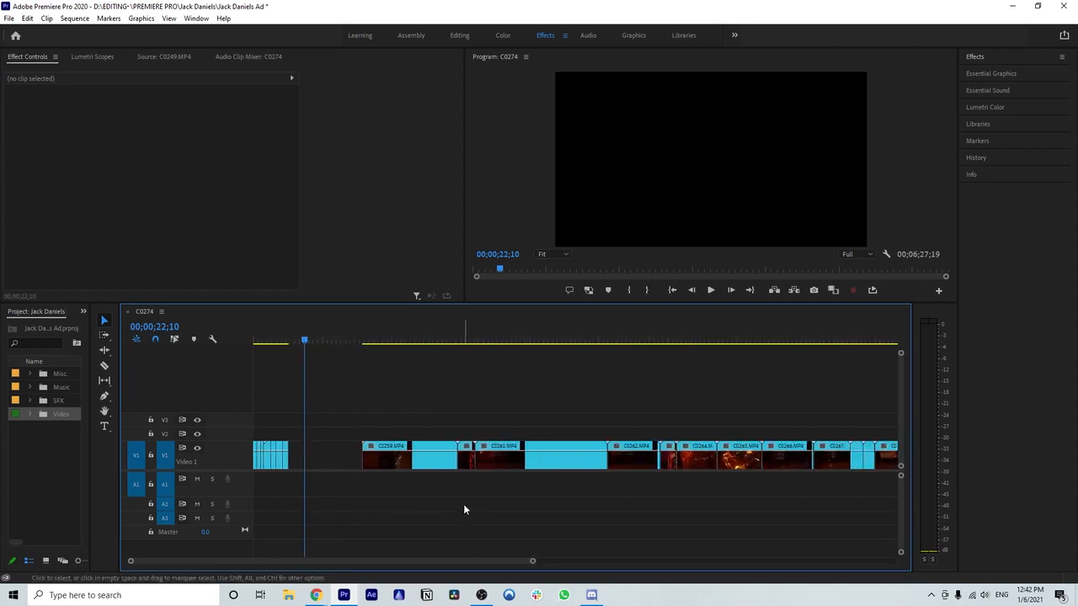
drag(532, 563, 567, 553)
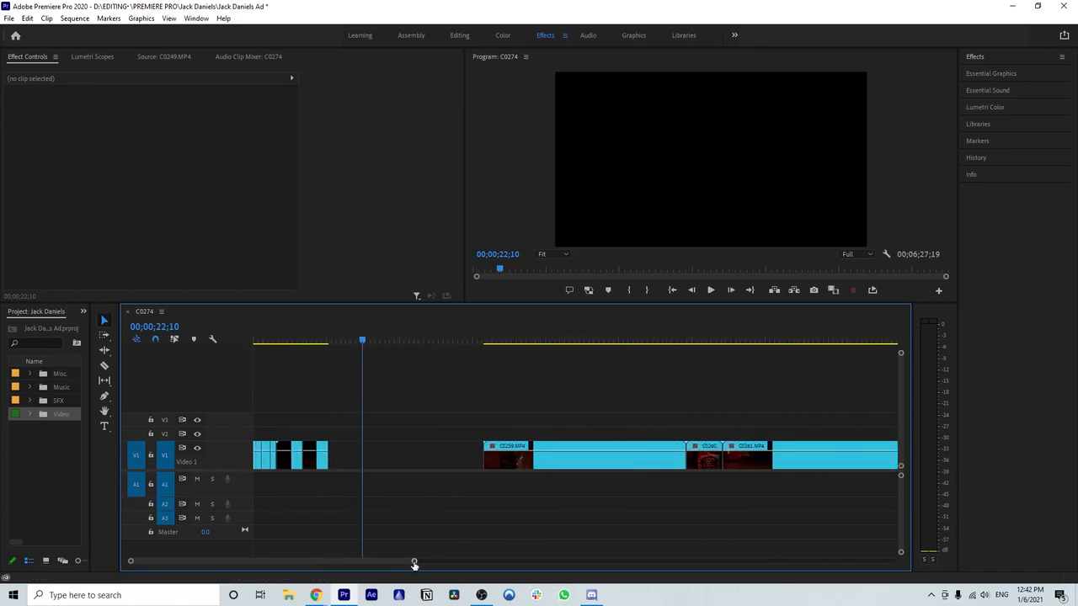
drag(414, 561, 391, 562)
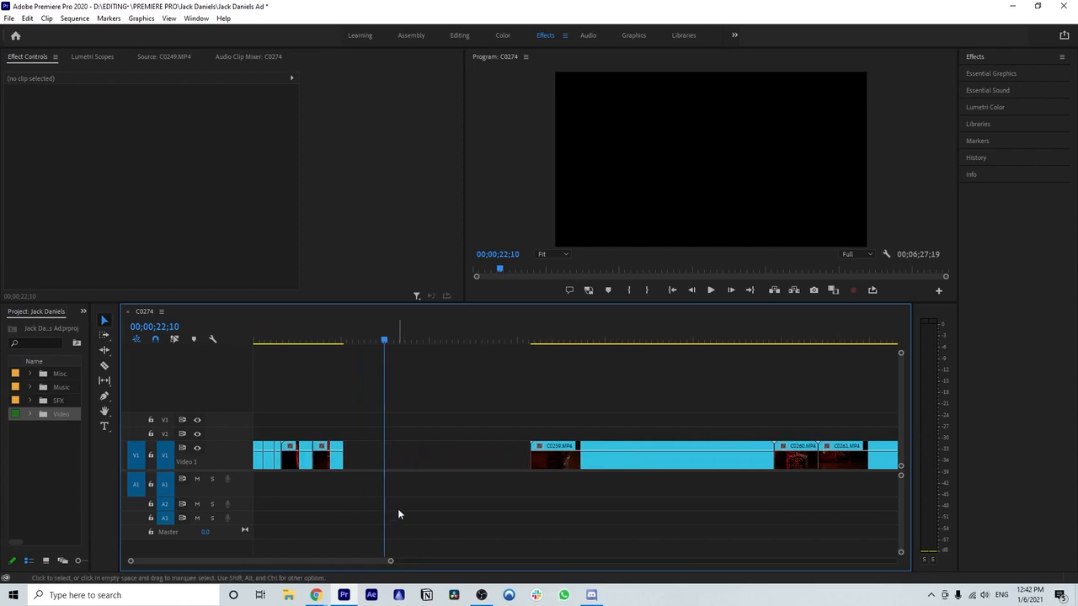